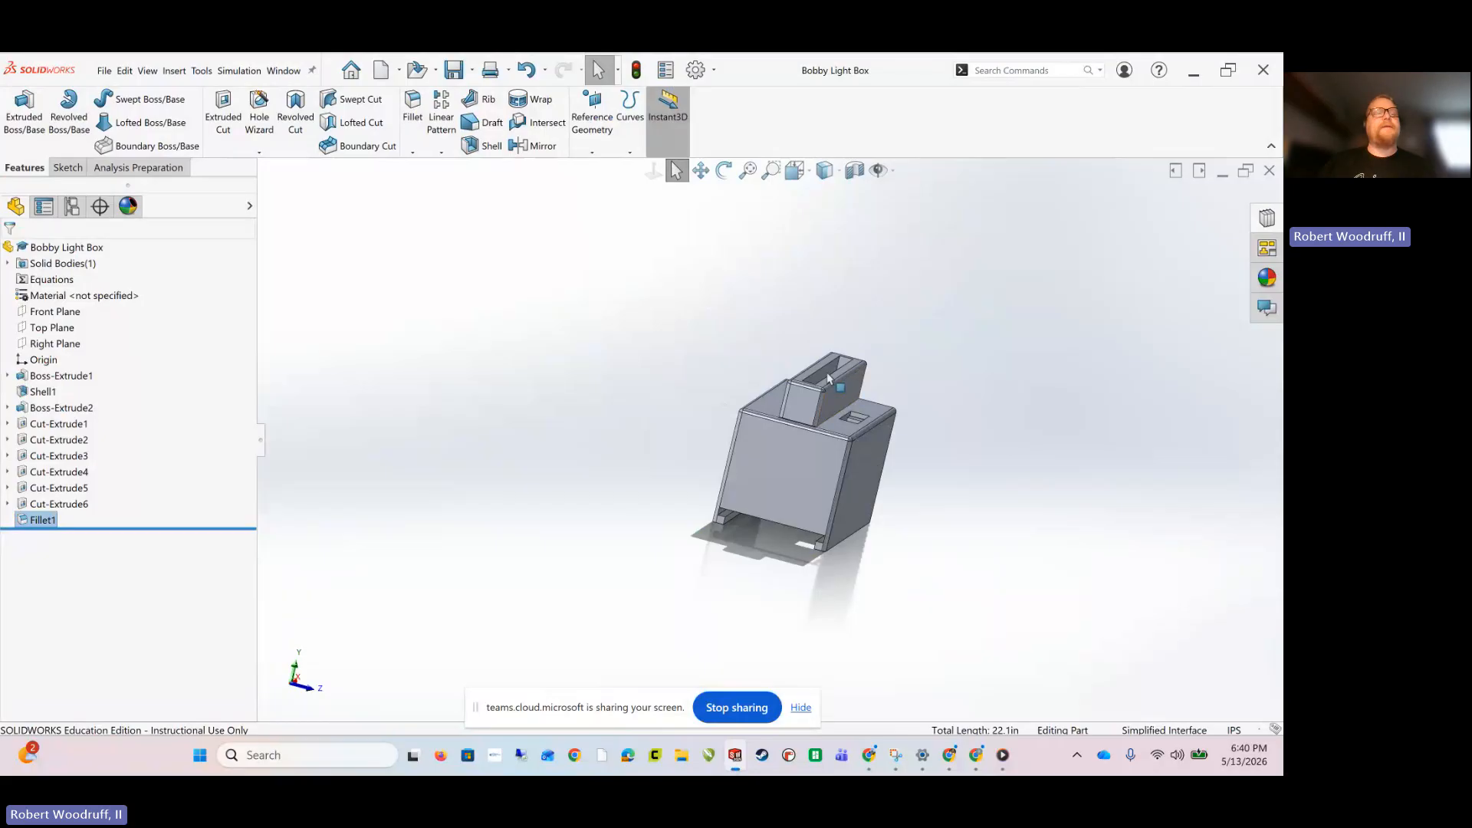
Create a new part document and bring up the sketching tools for its first sketch
{"action": "left_click", "coordinate": [384, 73]}
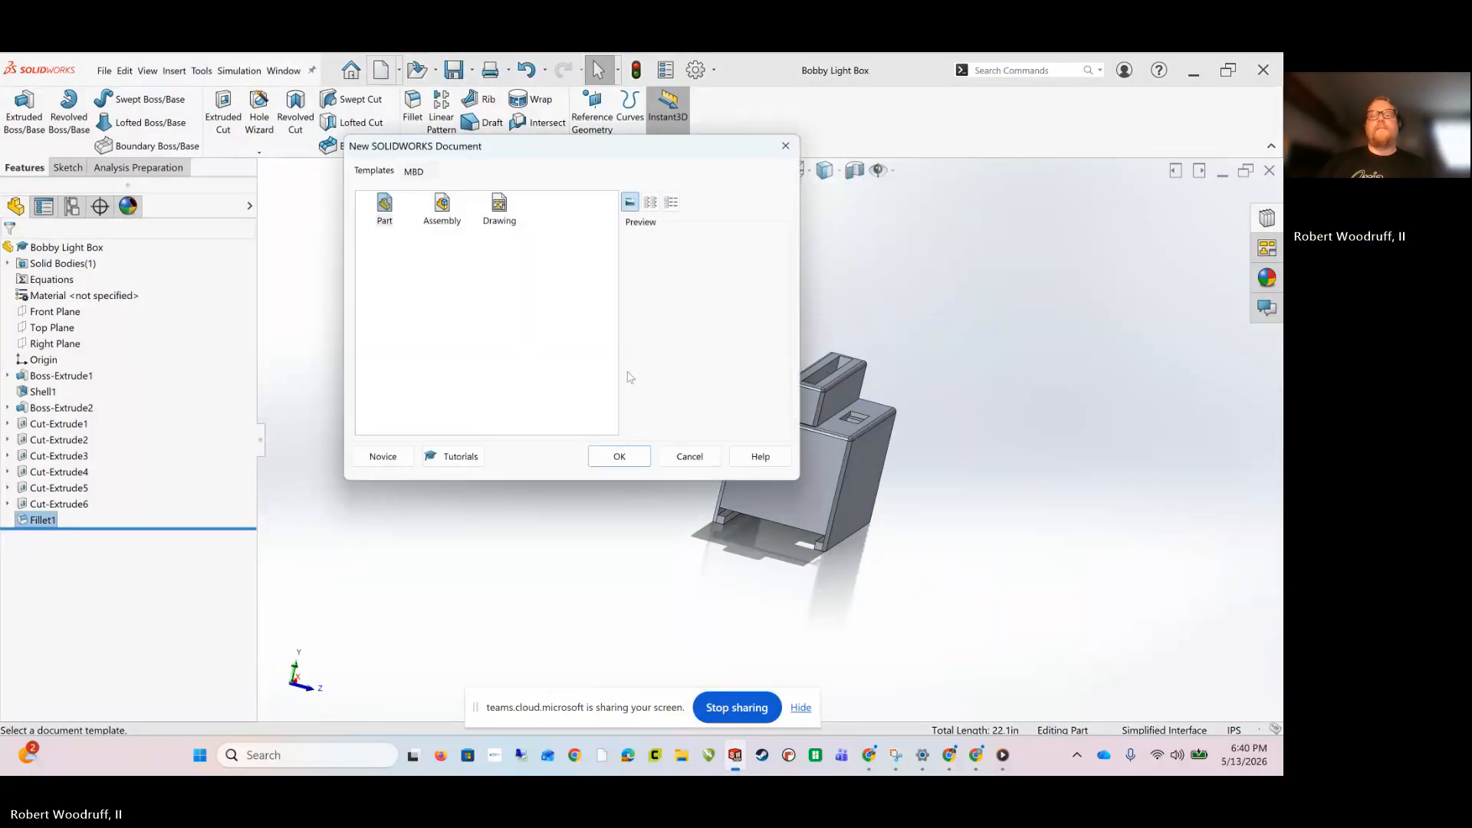
{"action": "left_click", "coordinate": [623, 457]}
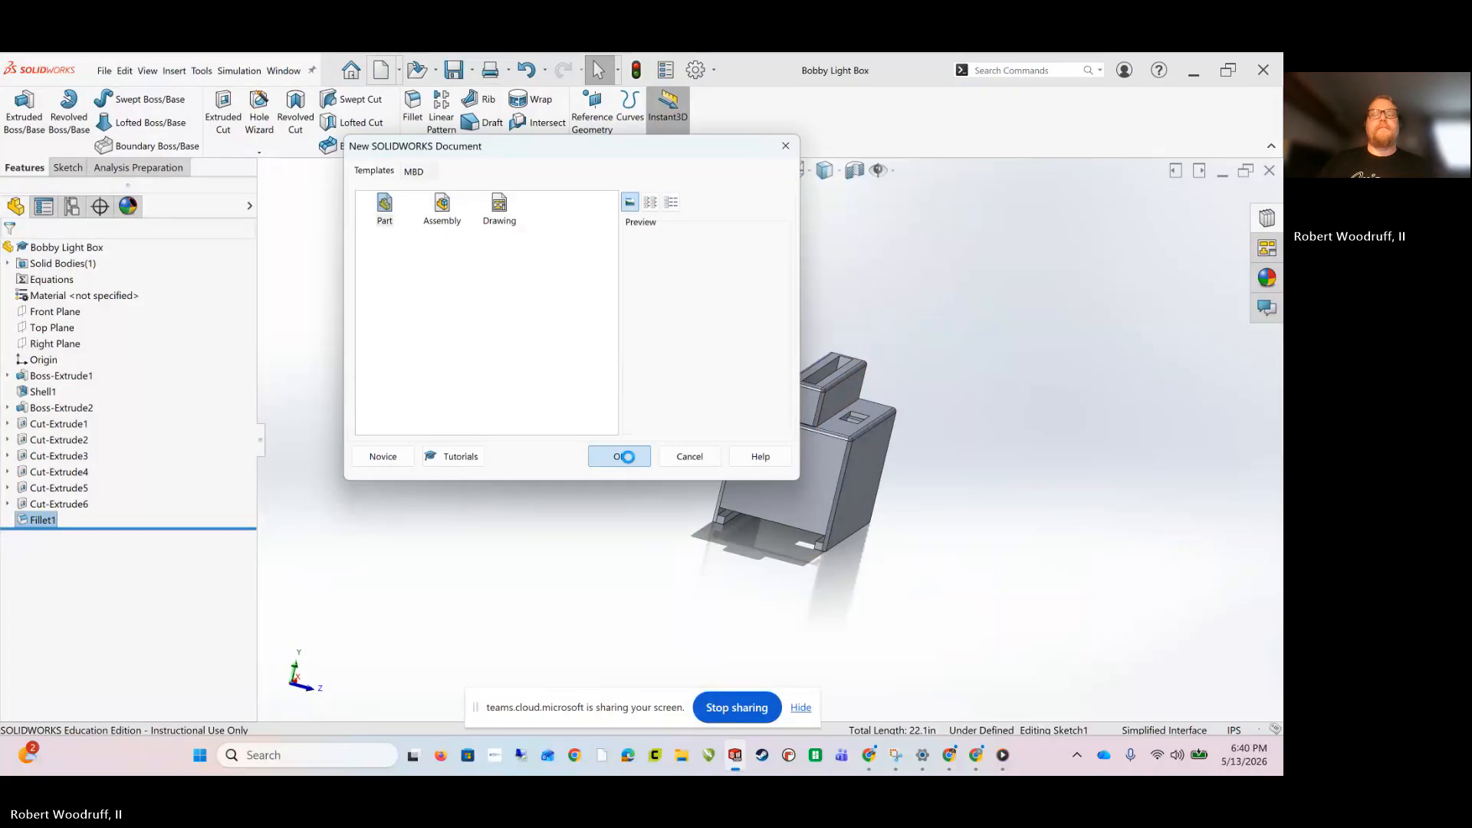
{"action": "left_click", "coordinate": [69, 167]}
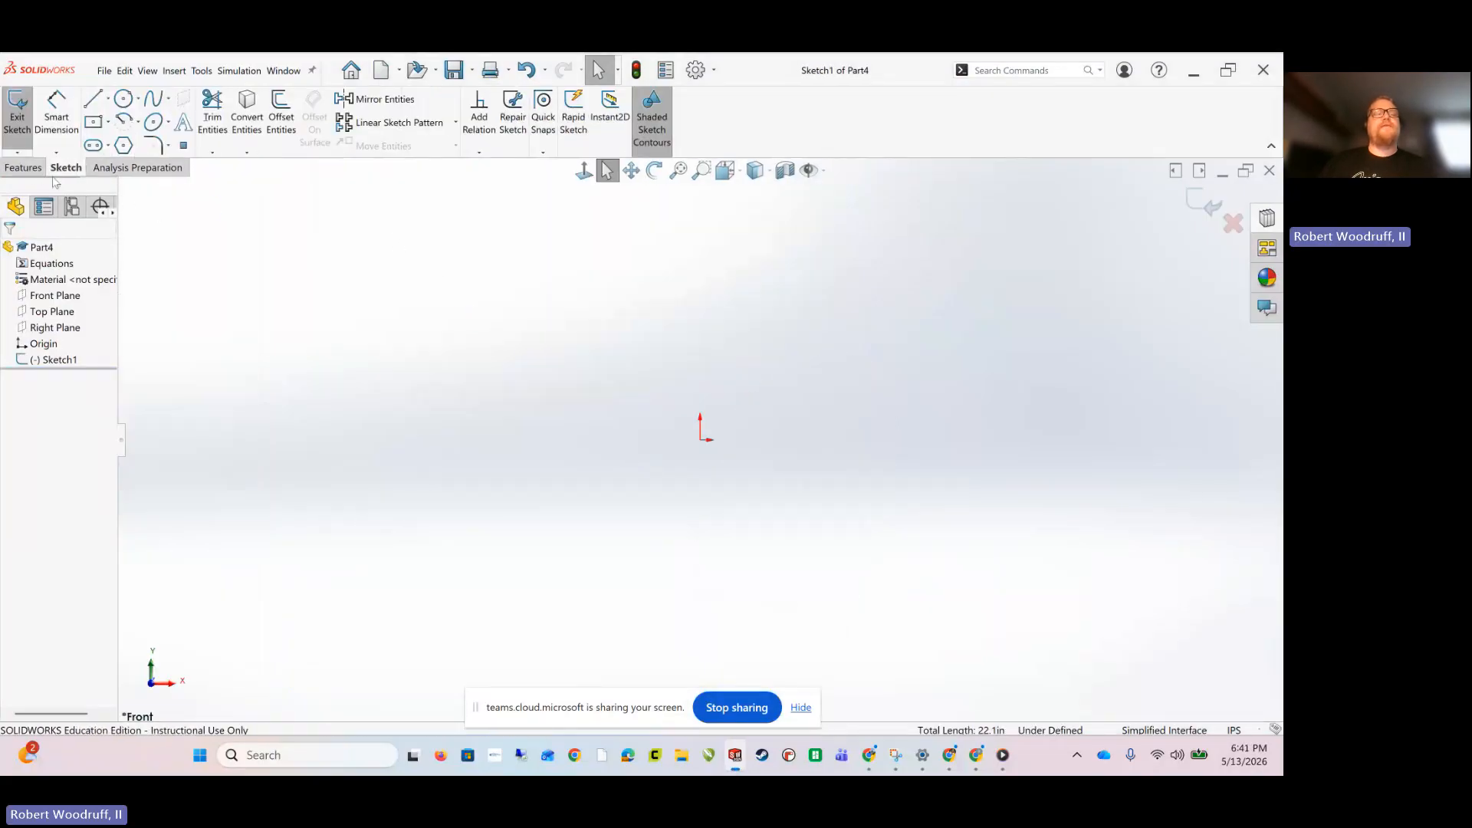
{"action": "right_click", "coordinate": [894, 118]}
{"action": "mouse_move", "coordinate": [936, 158]}
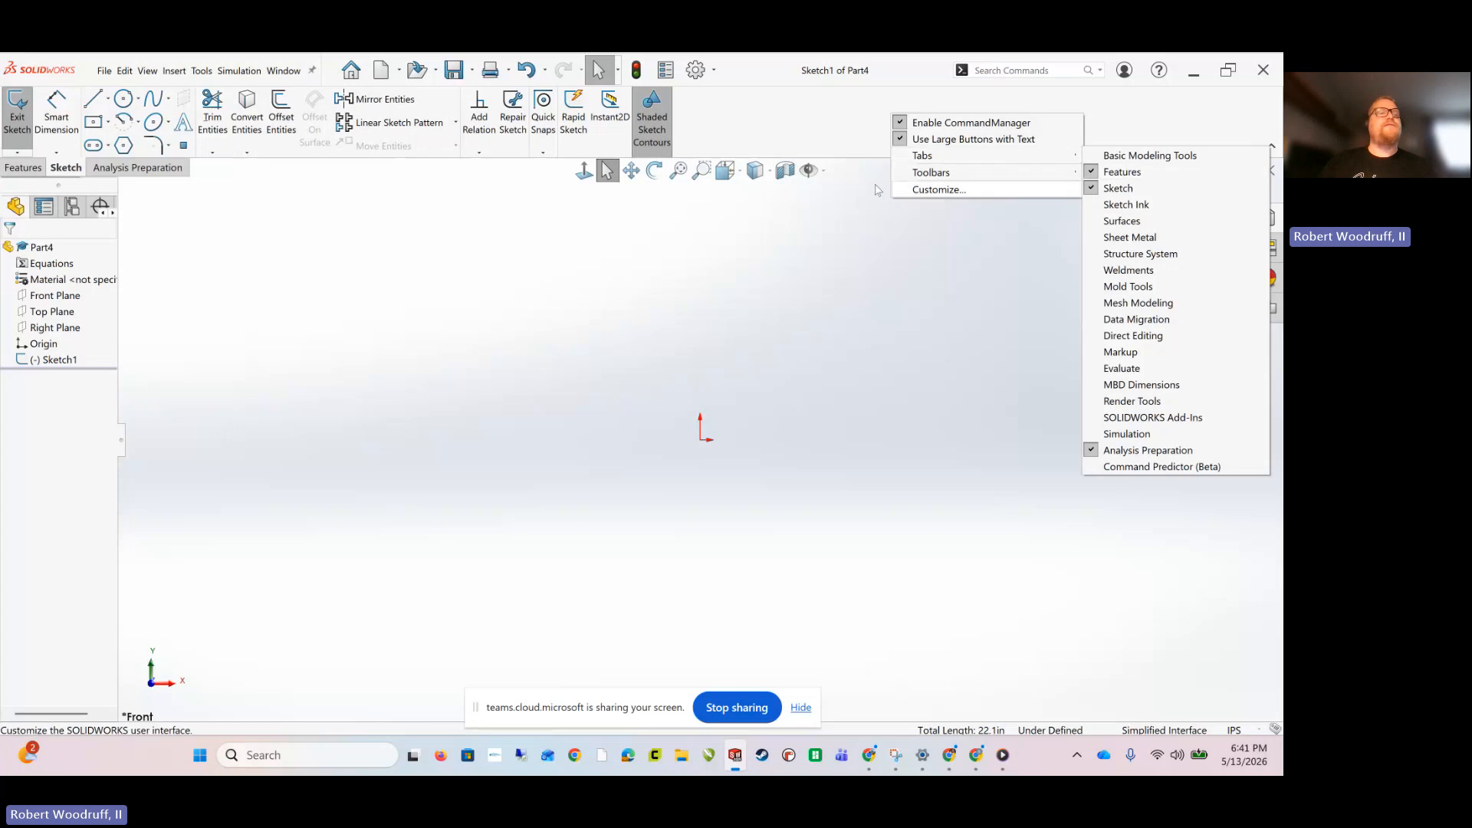
Sketch a corner rectangle from the origin down and to the right, about 2.42 in wide and 6.69 in high
{"action": "left_click", "coordinate": [108, 124]}
{"action": "left_click", "coordinate": [108, 124]}
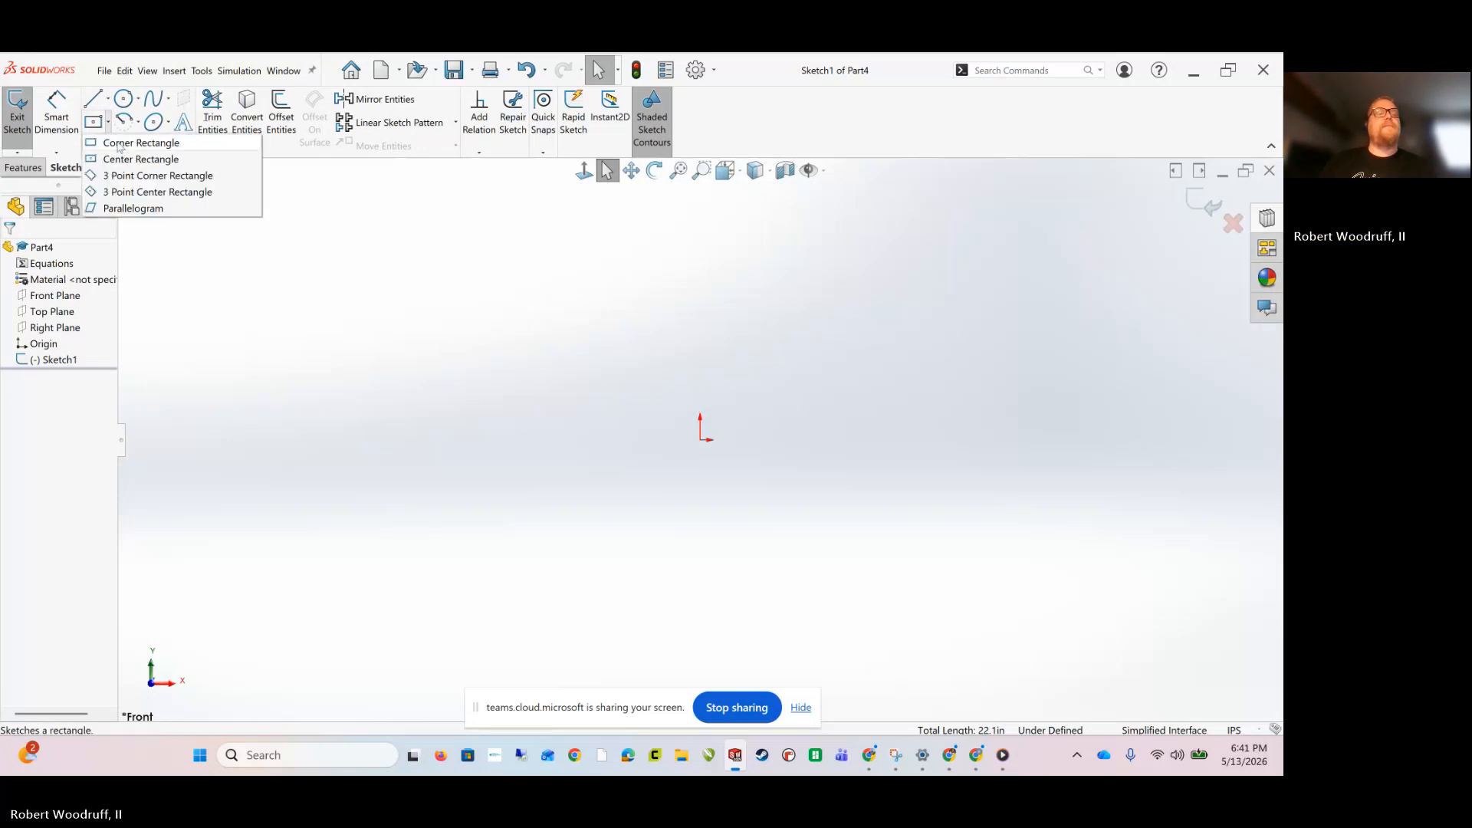
{"action": "left_click", "coordinate": [119, 145]}
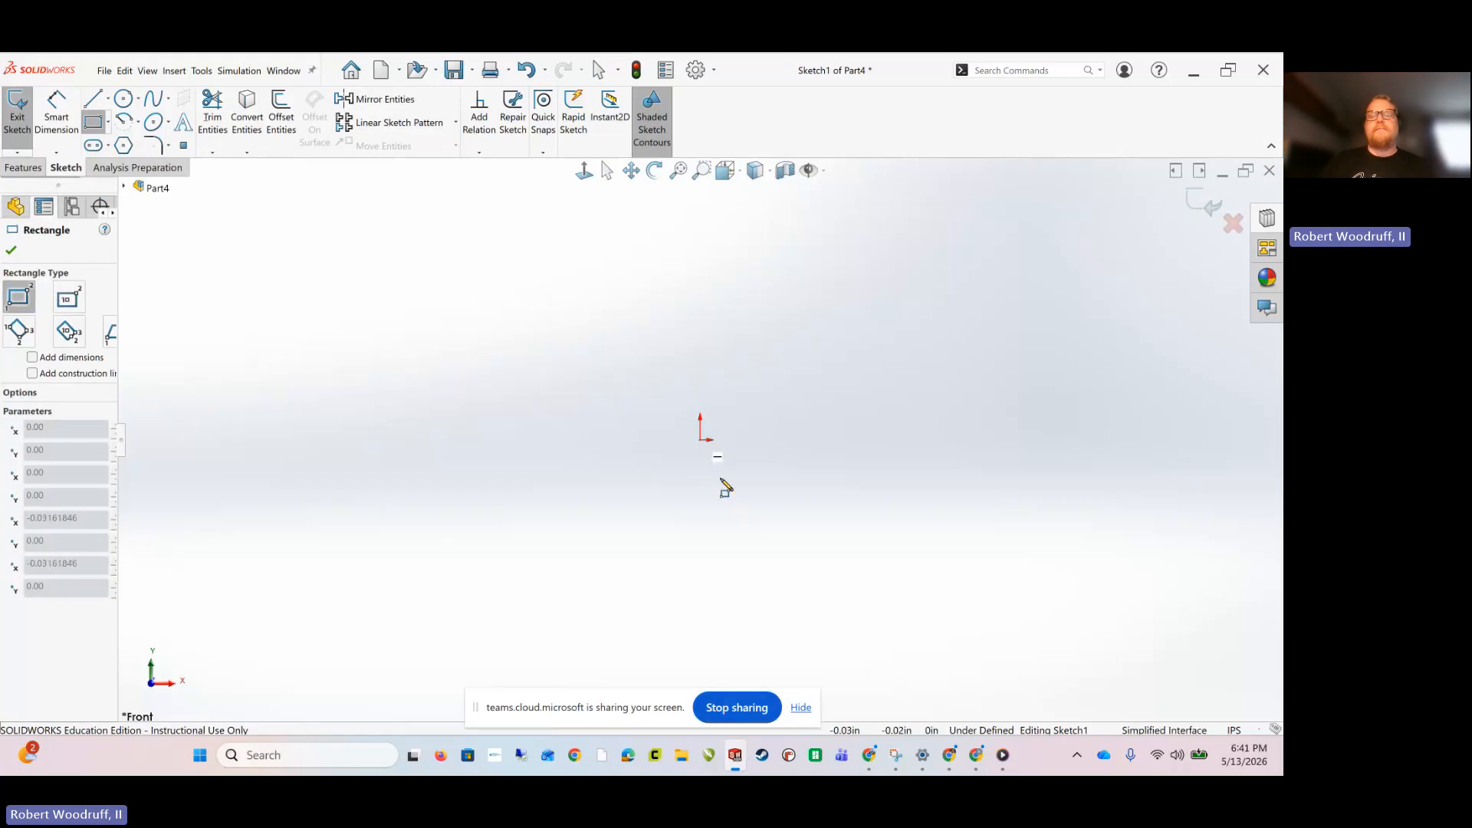
{"action": "mouse_move", "coordinate": [699, 441]}
{"action": "left_mouse_down"}
{"action": "mouse_move", "coordinate": [852, 591]}
{"action": "mouse_move", "coordinate": [756, 648]}
{"action": "left_mouse_up"}
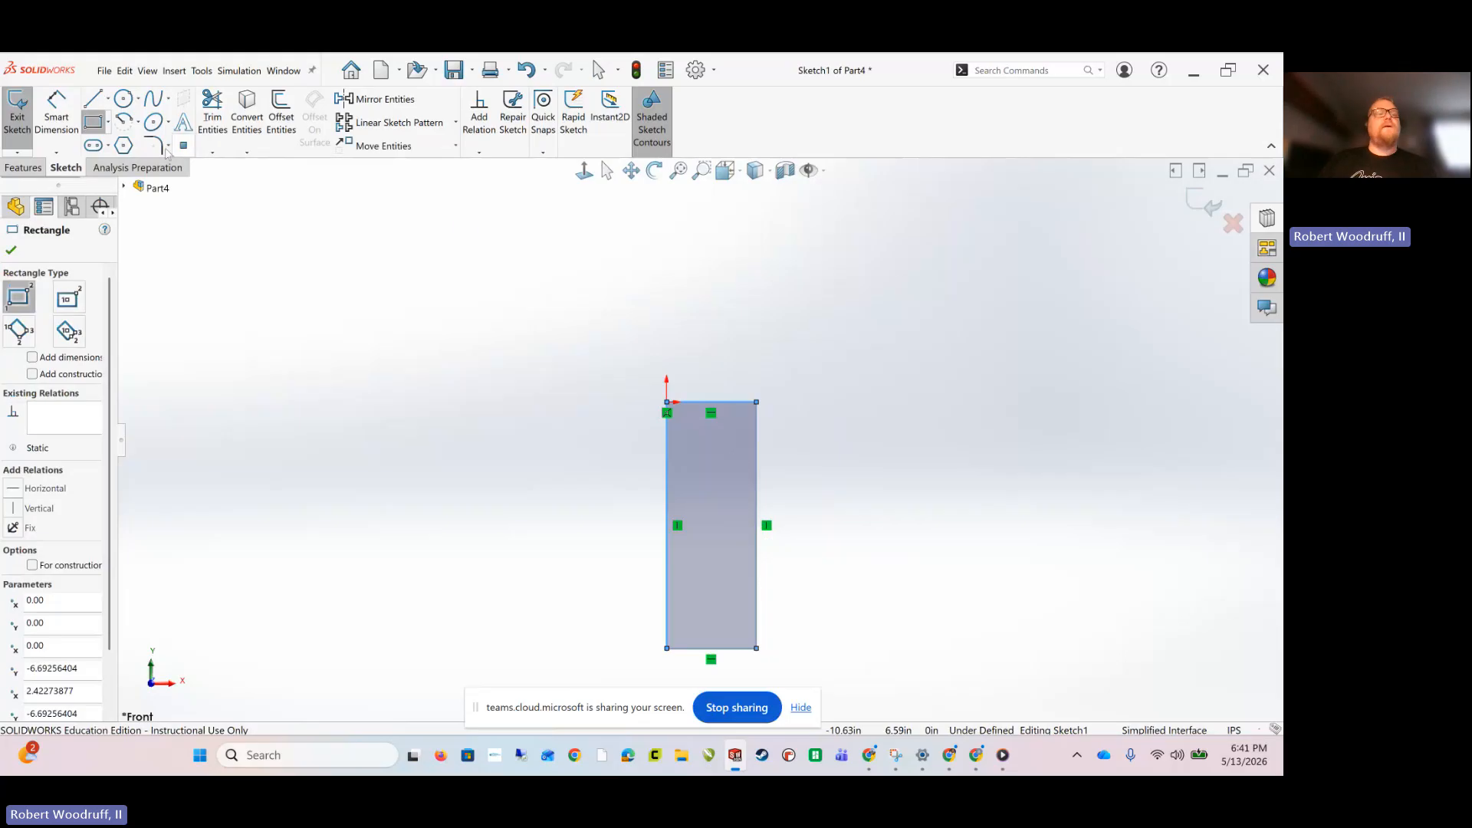
Dimension the rectangle's top edge and set its width to 1.385 in
{"action": "left_click", "coordinate": [54, 116]}
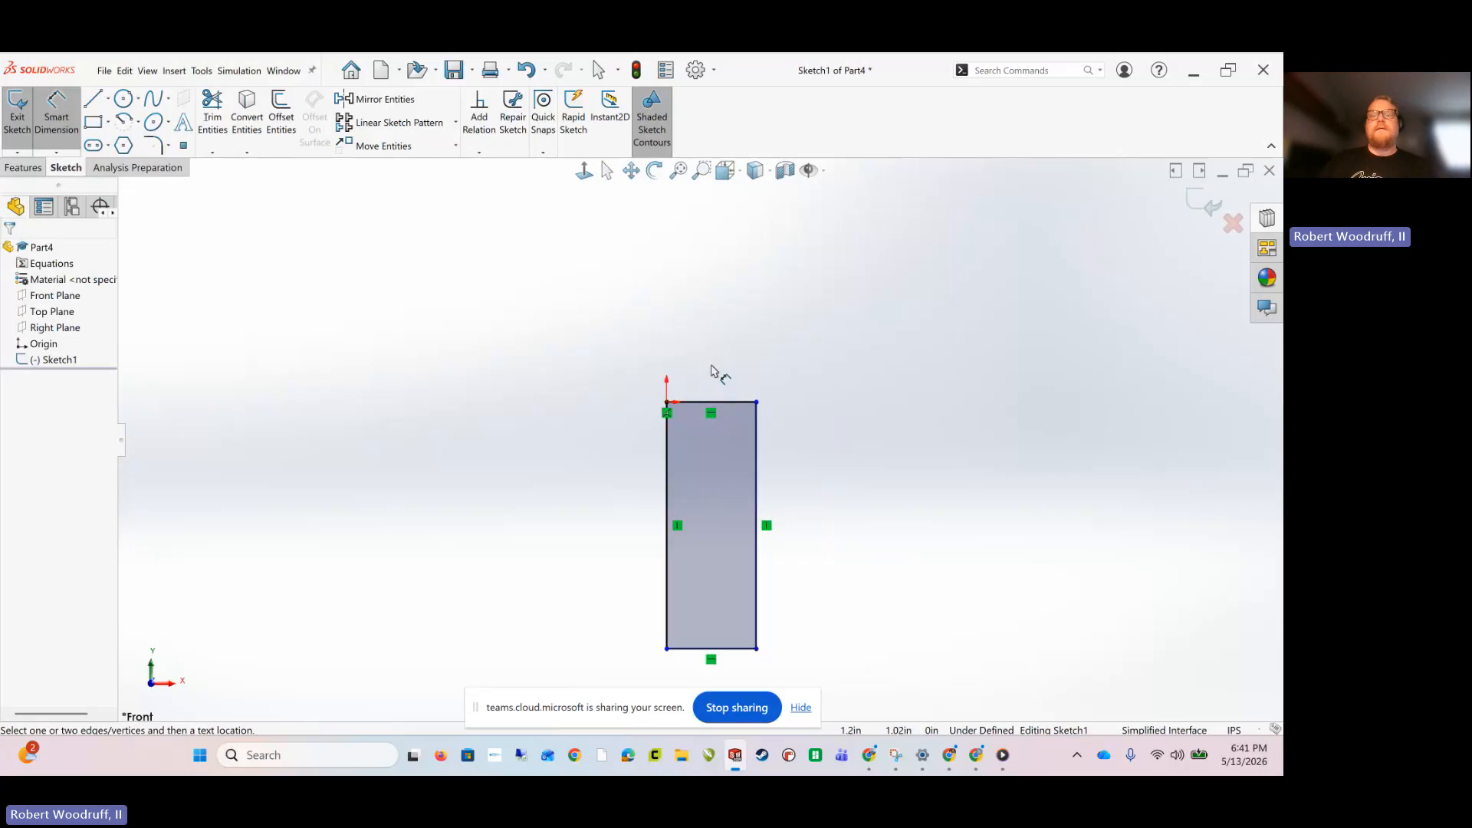
{"action": "left_click", "coordinate": [727, 410]}
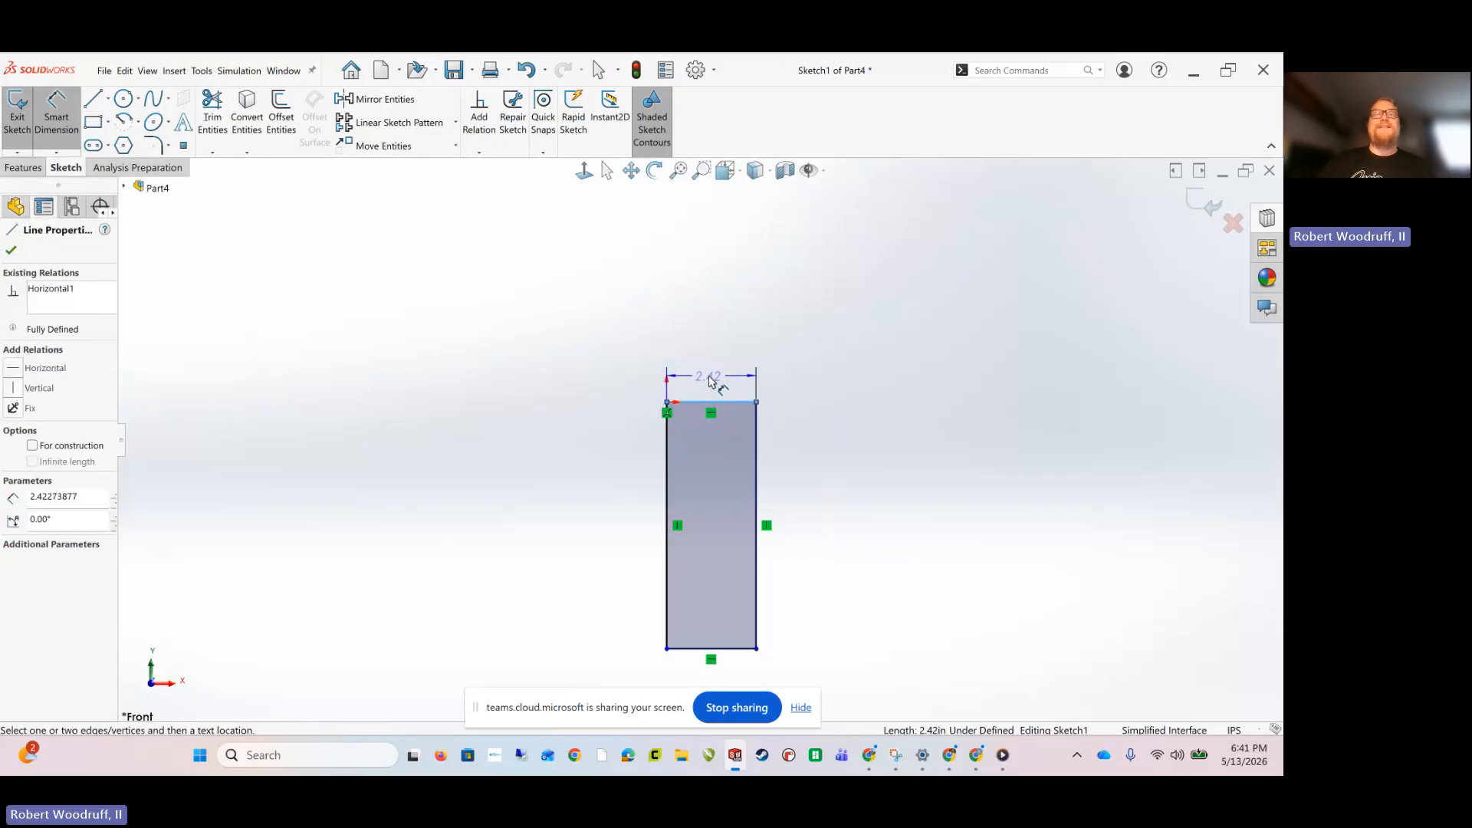
{"action": "left_click", "coordinate": [708, 376]}
{"action": "double_click", "coordinate": [707, 376]}
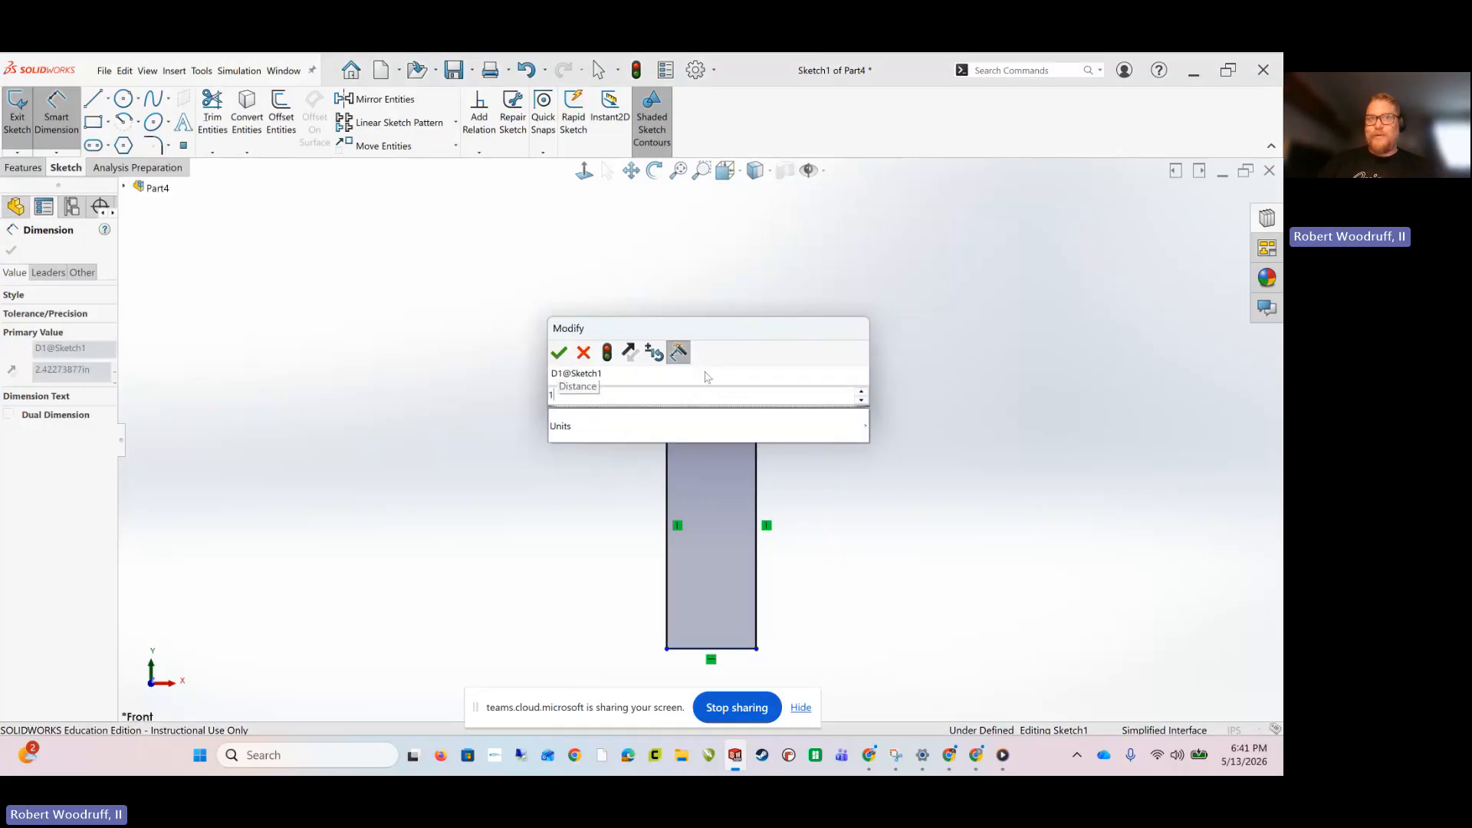
{"action": "type", "text": "1.385"}
{"action": "key", "text": "Return"}
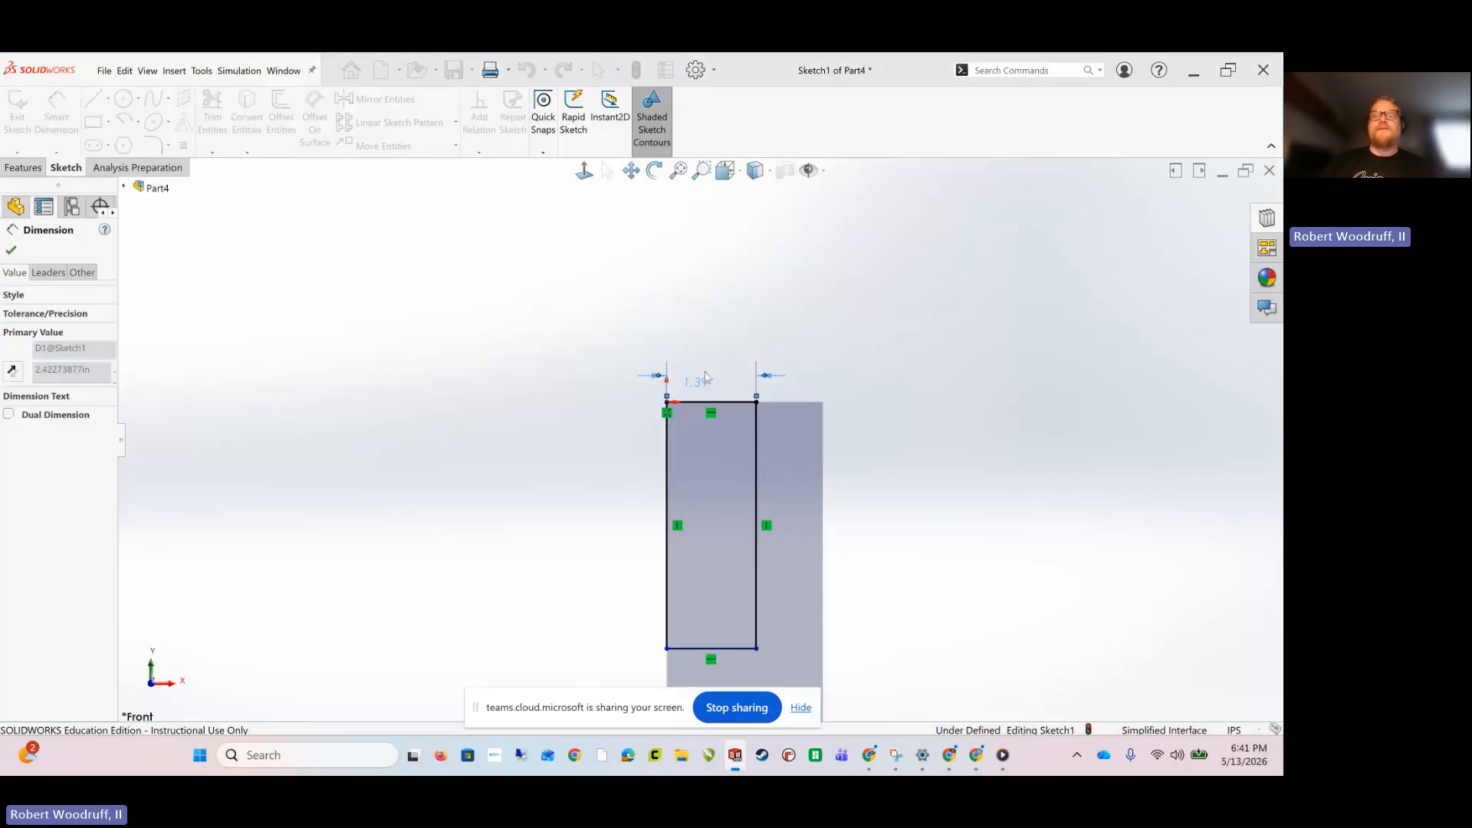
Dimension the rectangle's right edge and set its height to 2.850 in
{"action": "left_click", "coordinate": [757, 452]}
{"action": "left_click", "coordinate": [854, 477]}
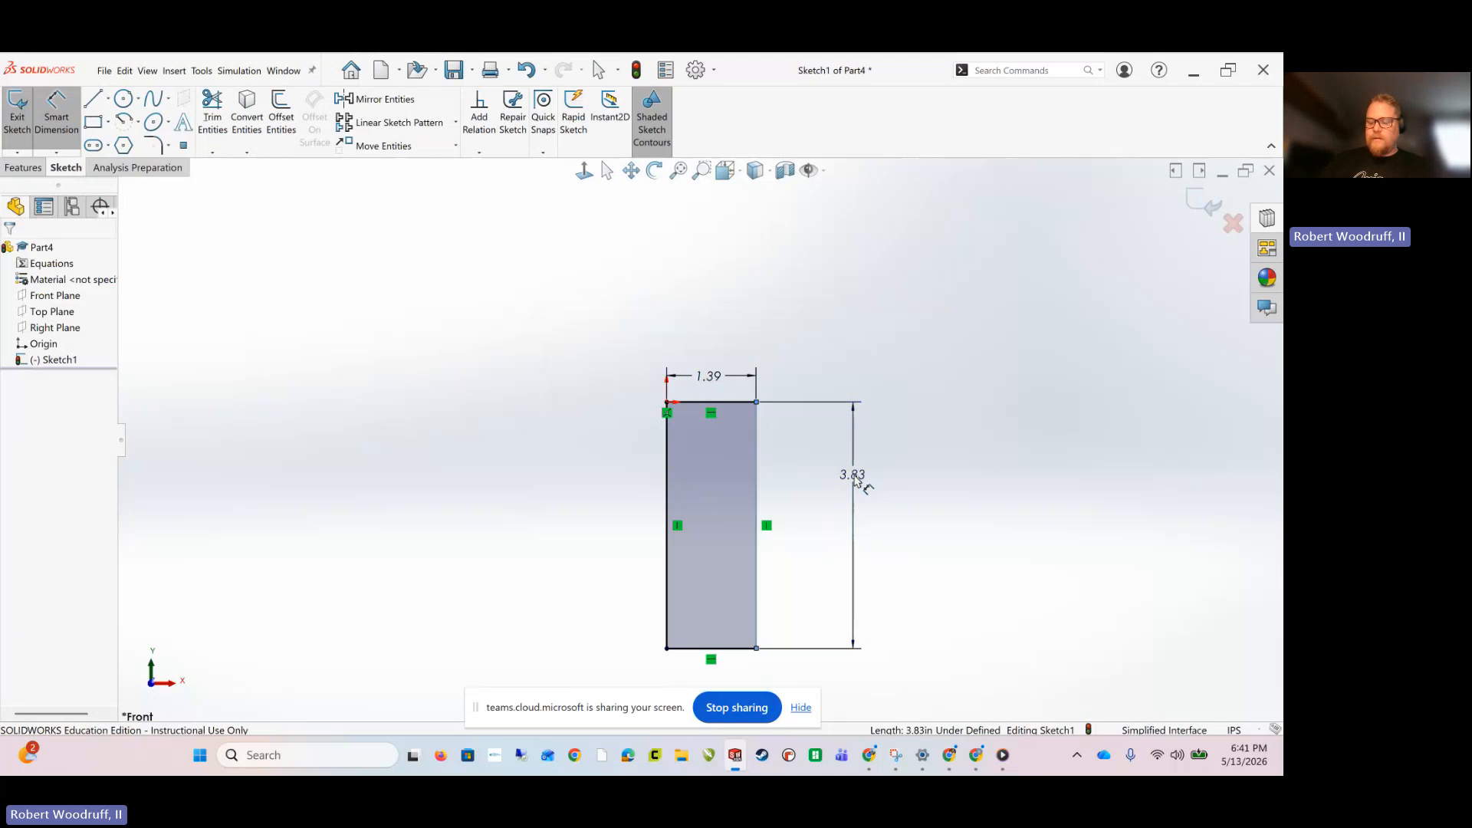
{"action": "type", "text": "2.8"}
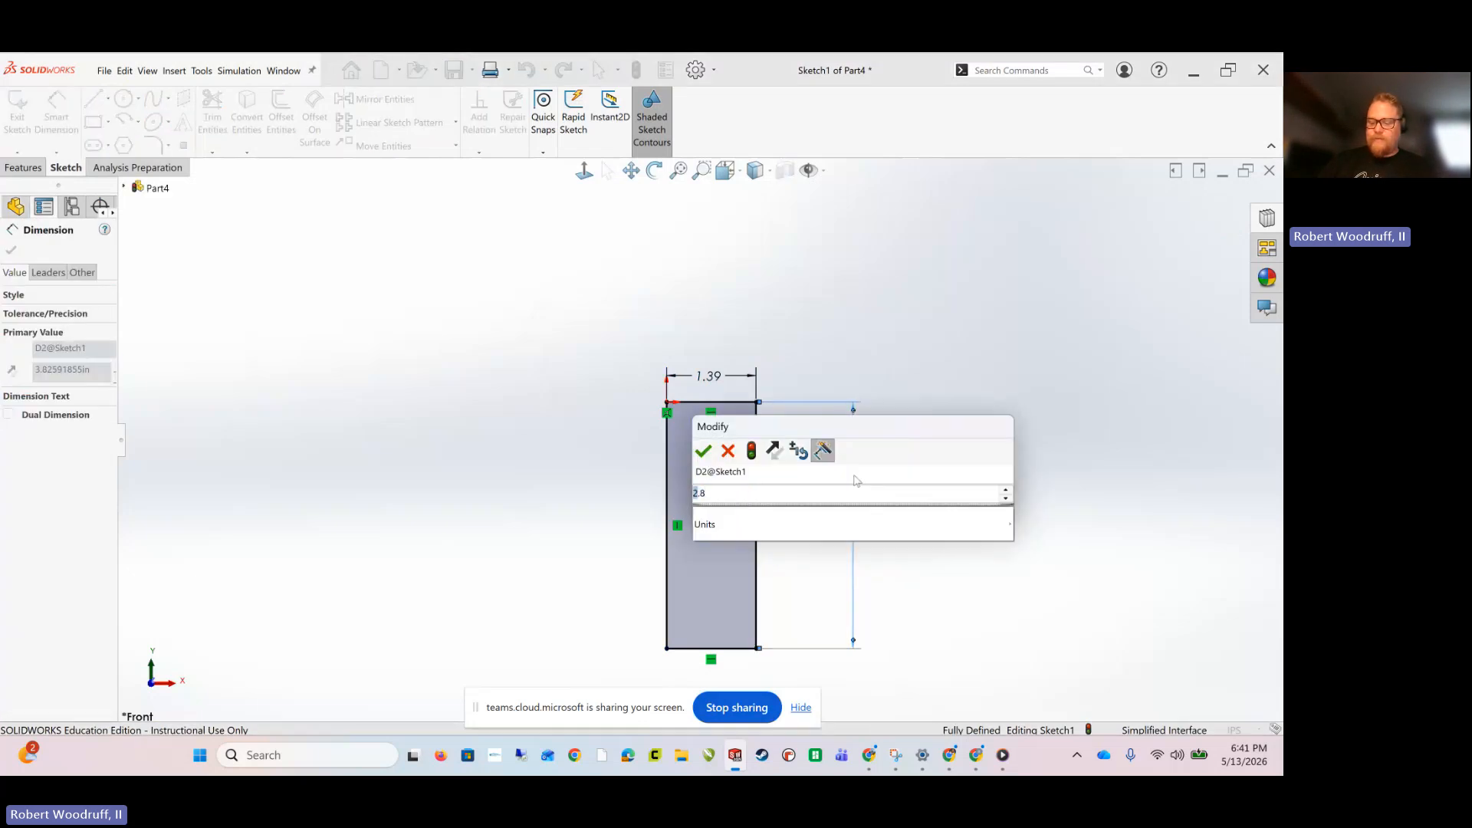
{"action": "type", "text": "50"}
{"action": "key", "text": "Return"}
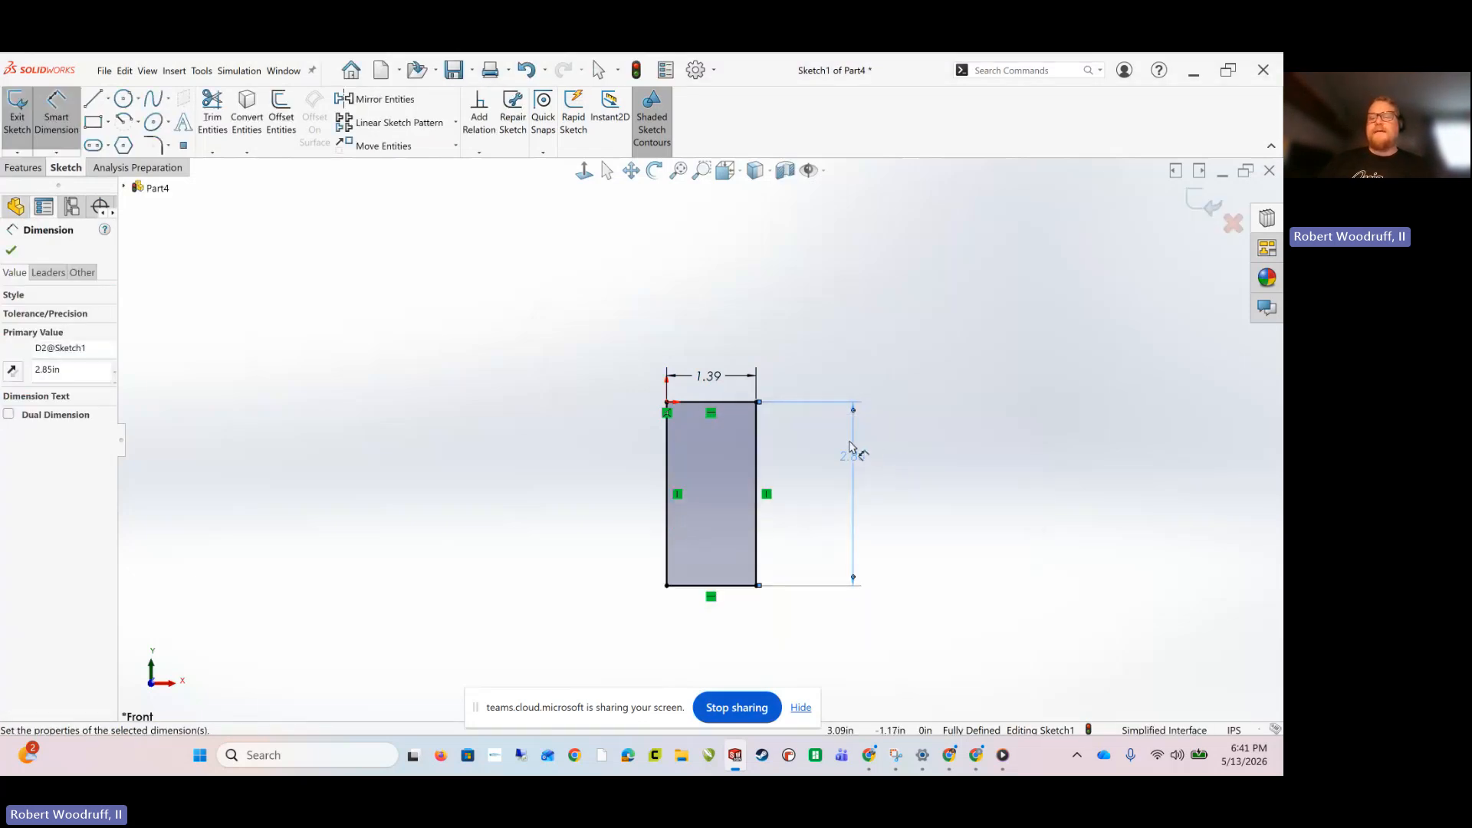
Set the document's length units to three decimal places (.123), keeping the IPS unit system
{"action": "left_click", "coordinate": [1240, 730]}
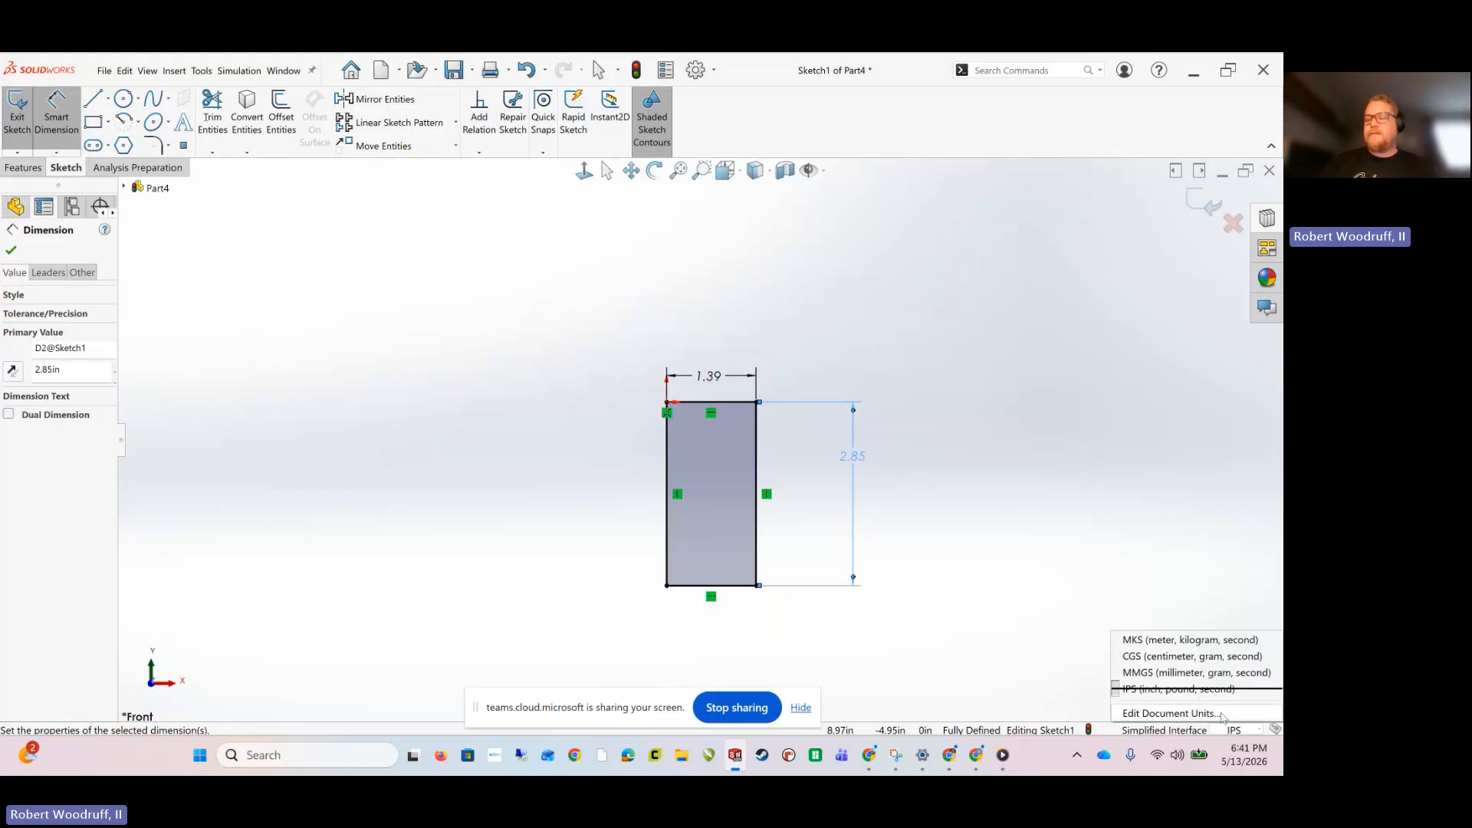
{"action": "left_click", "coordinate": [1219, 713]}
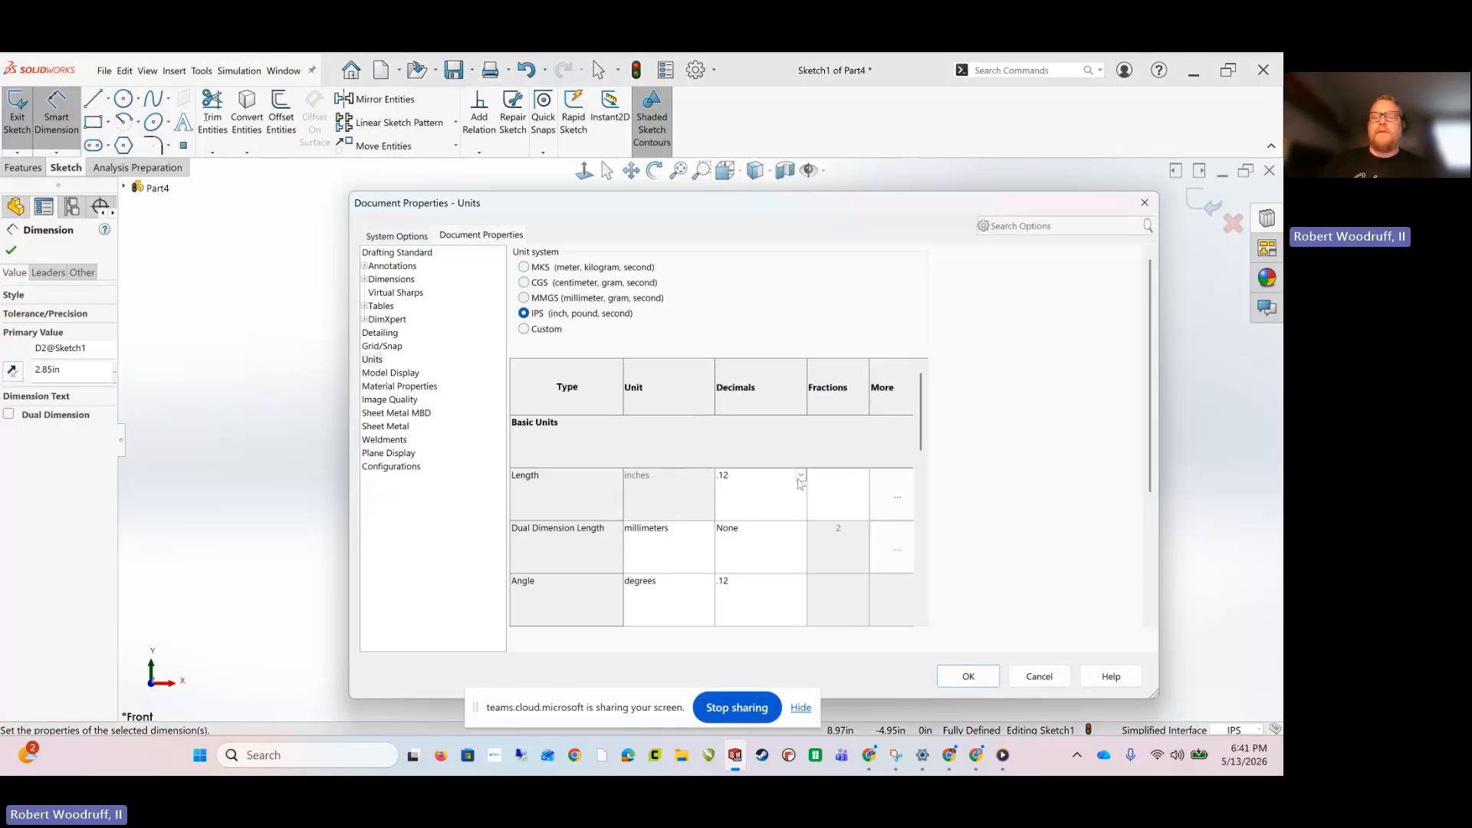
{"action": "left_click", "coordinate": [800, 476]}
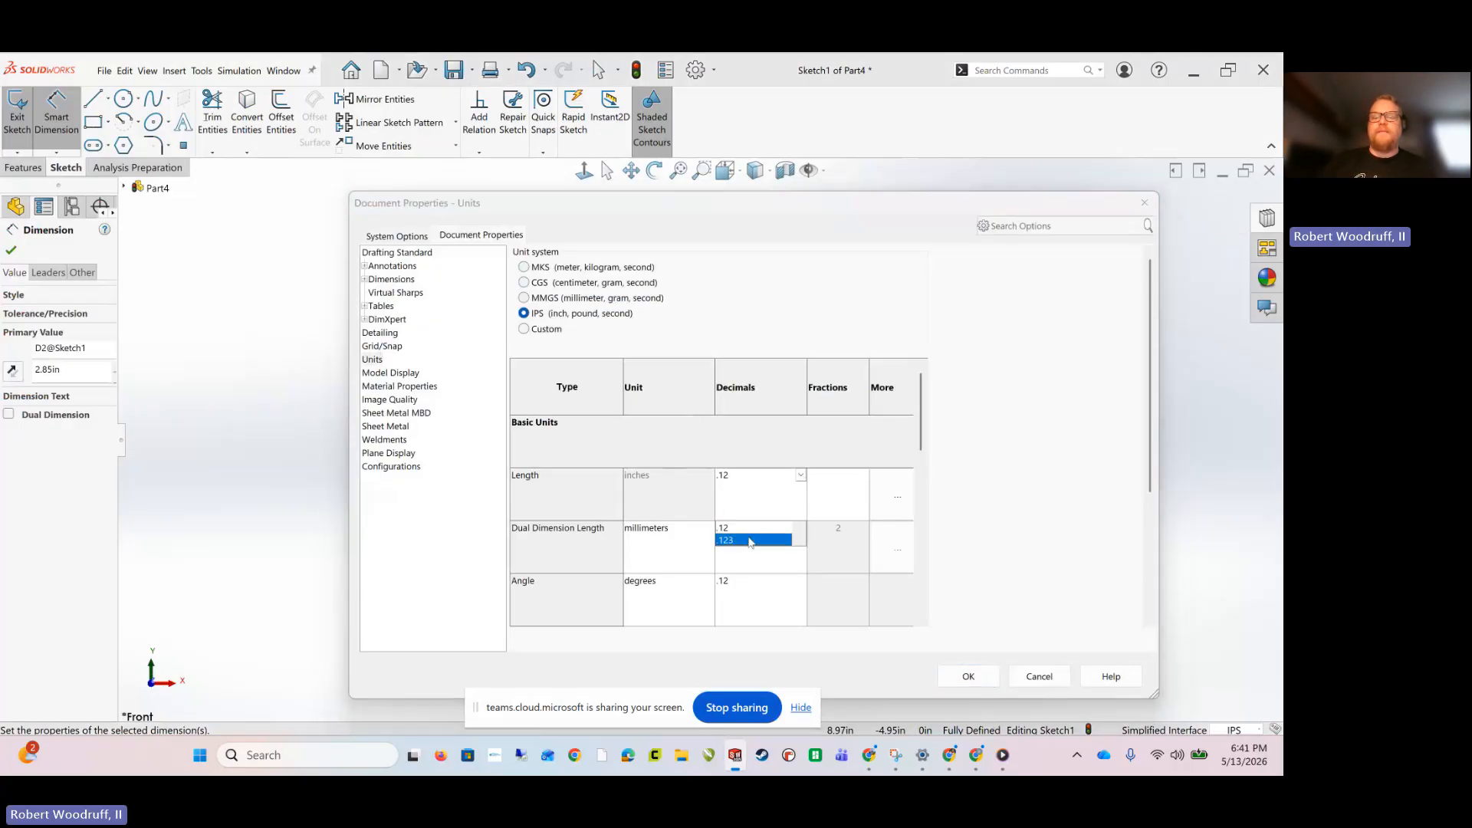
{"action": "left_click", "coordinate": [752, 541]}
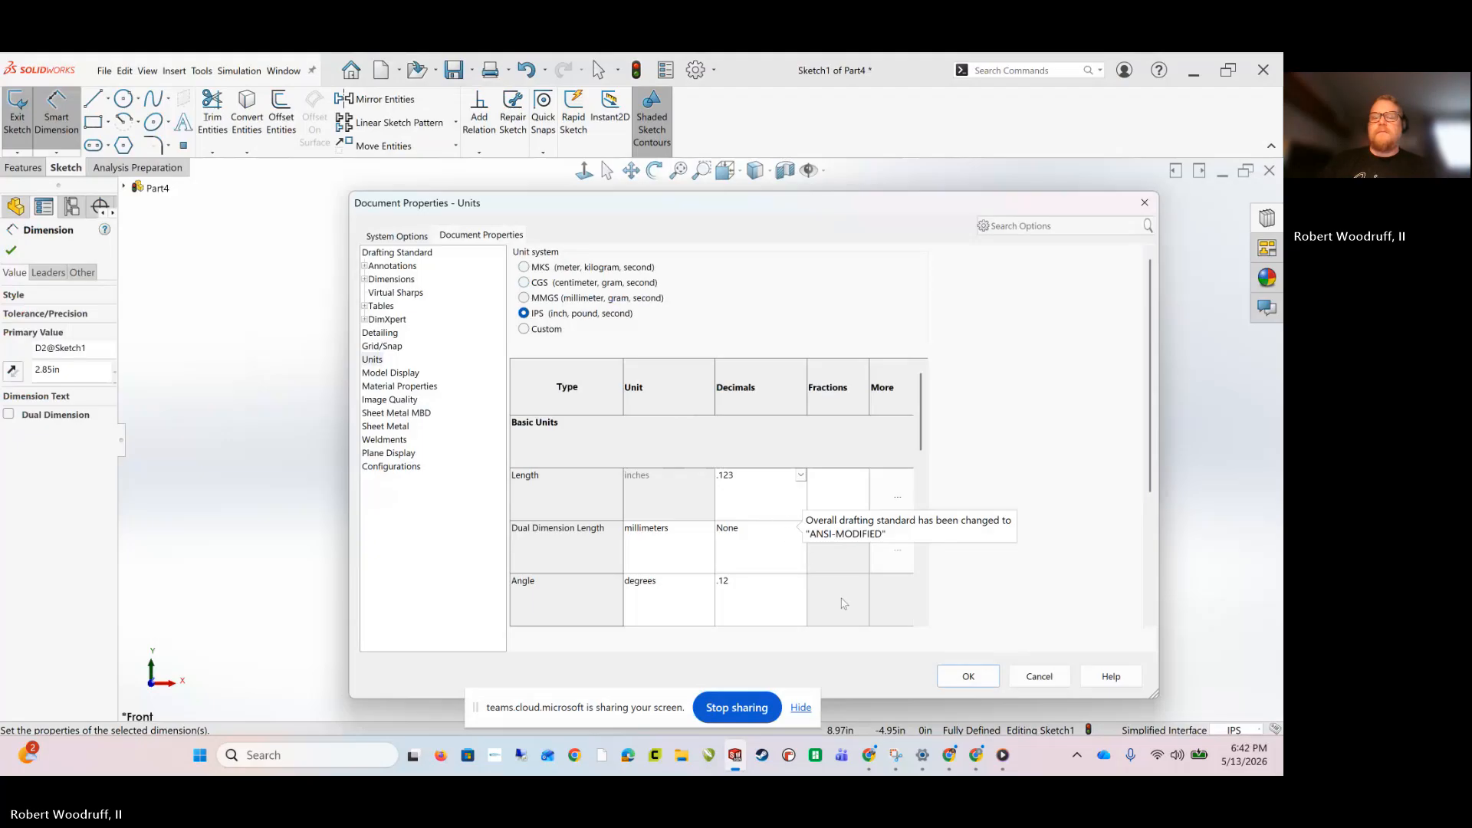
{"action": "left_click", "coordinate": [967, 676]}
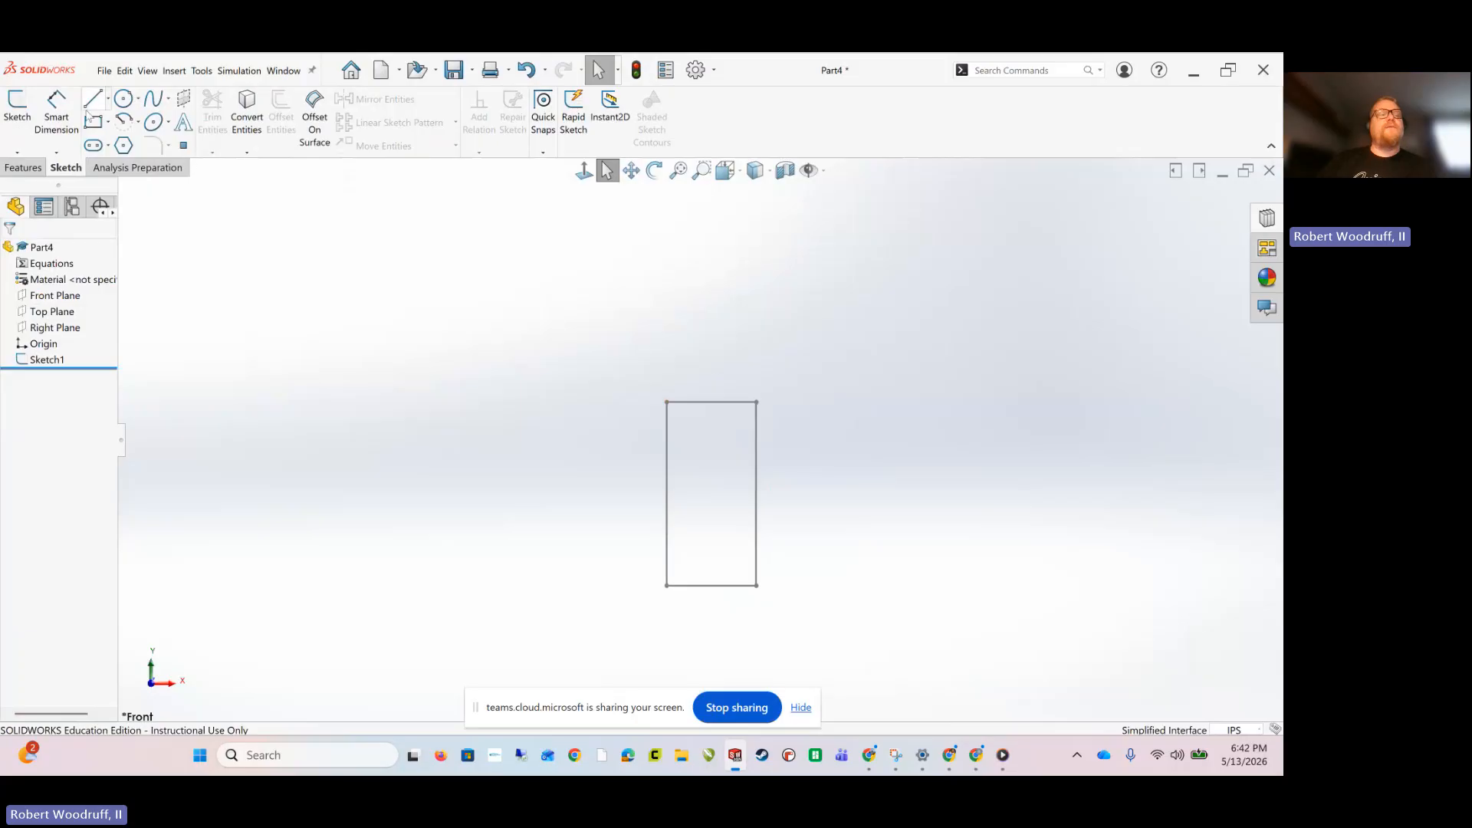
Reopen the rectangle sketch for editing and move its height and width dimensions closer to the outline
{"action": "left_click", "coordinate": [15, 110]}
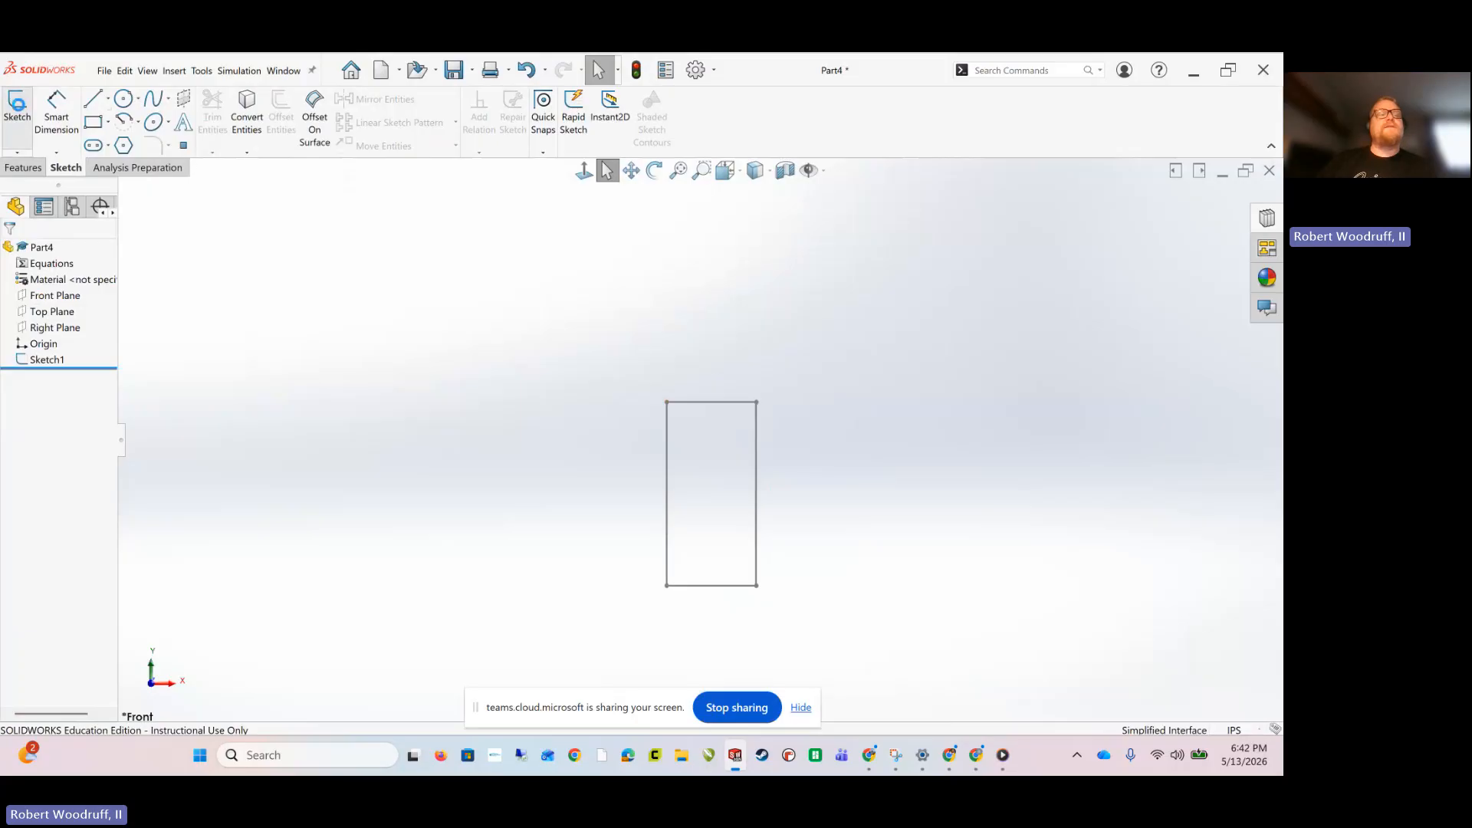
{"action": "left_click", "coordinate": [755, 476]}
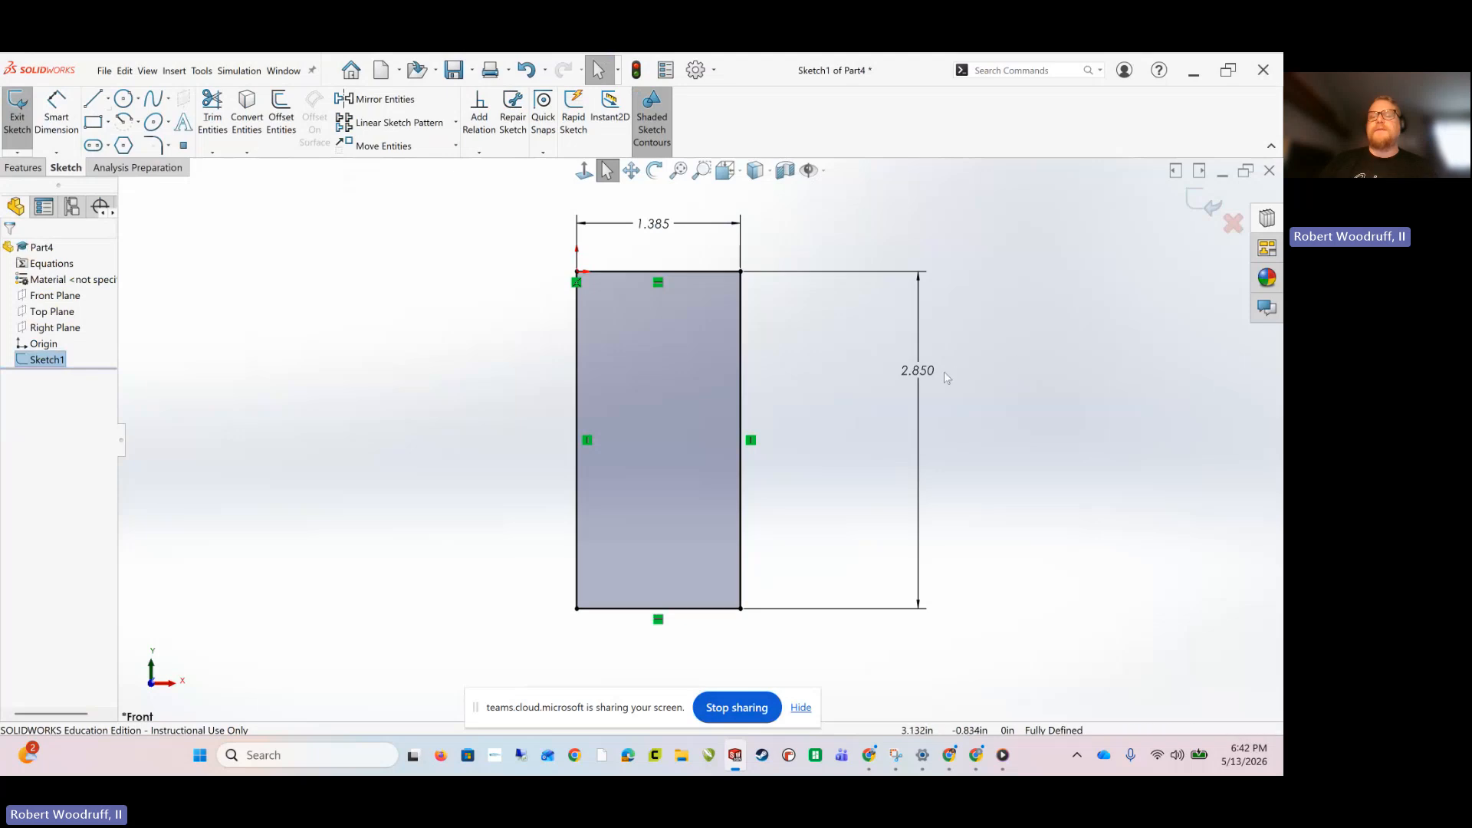
{"action": "left_click_drag", "start_coordinate": [924, 374], "coordinate": [776, 359]}
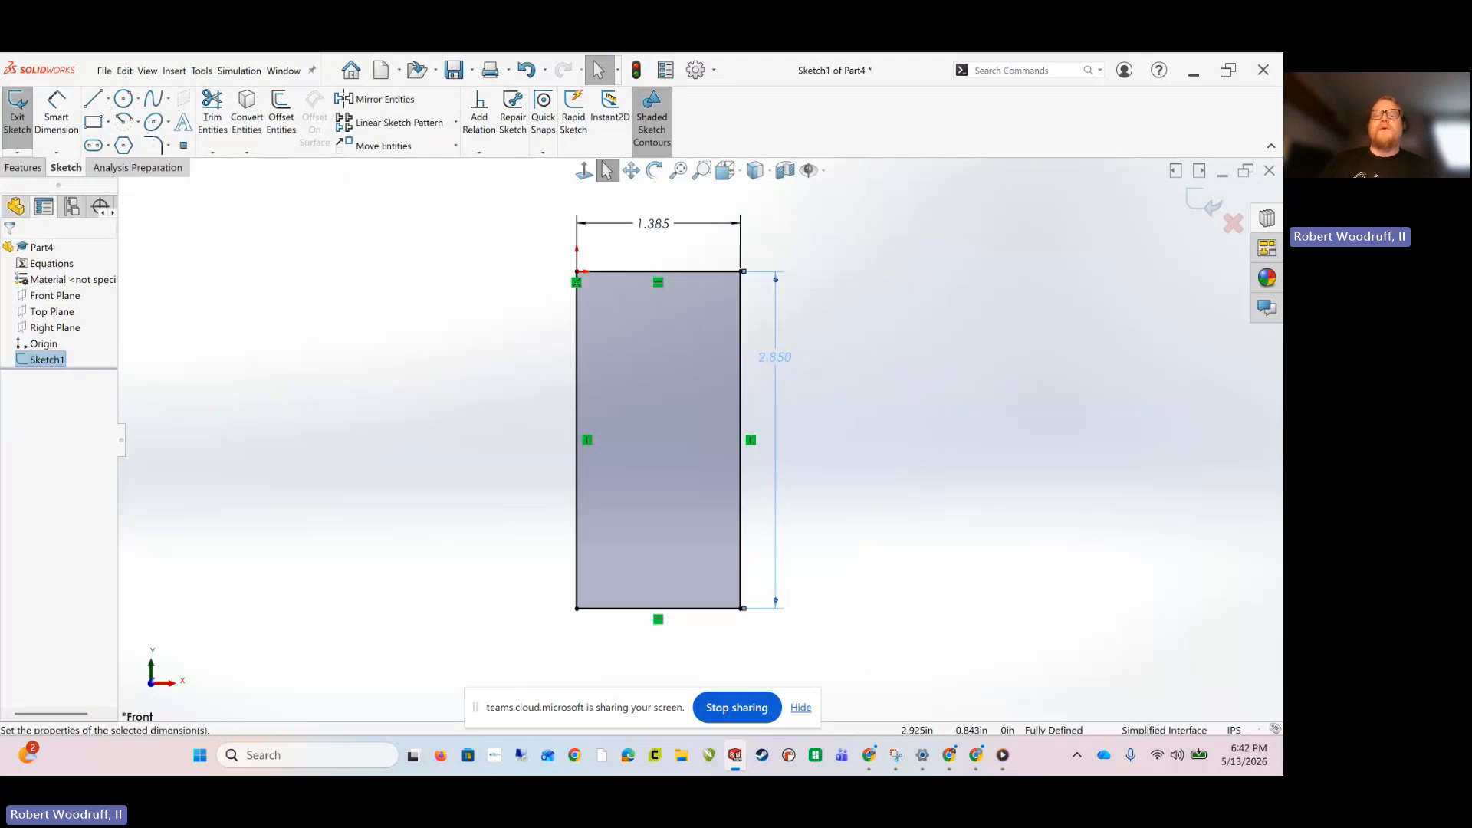
{"action": "left_click_drag", "start_coordinate": [654, 222], "coordinate": [654, 232]}
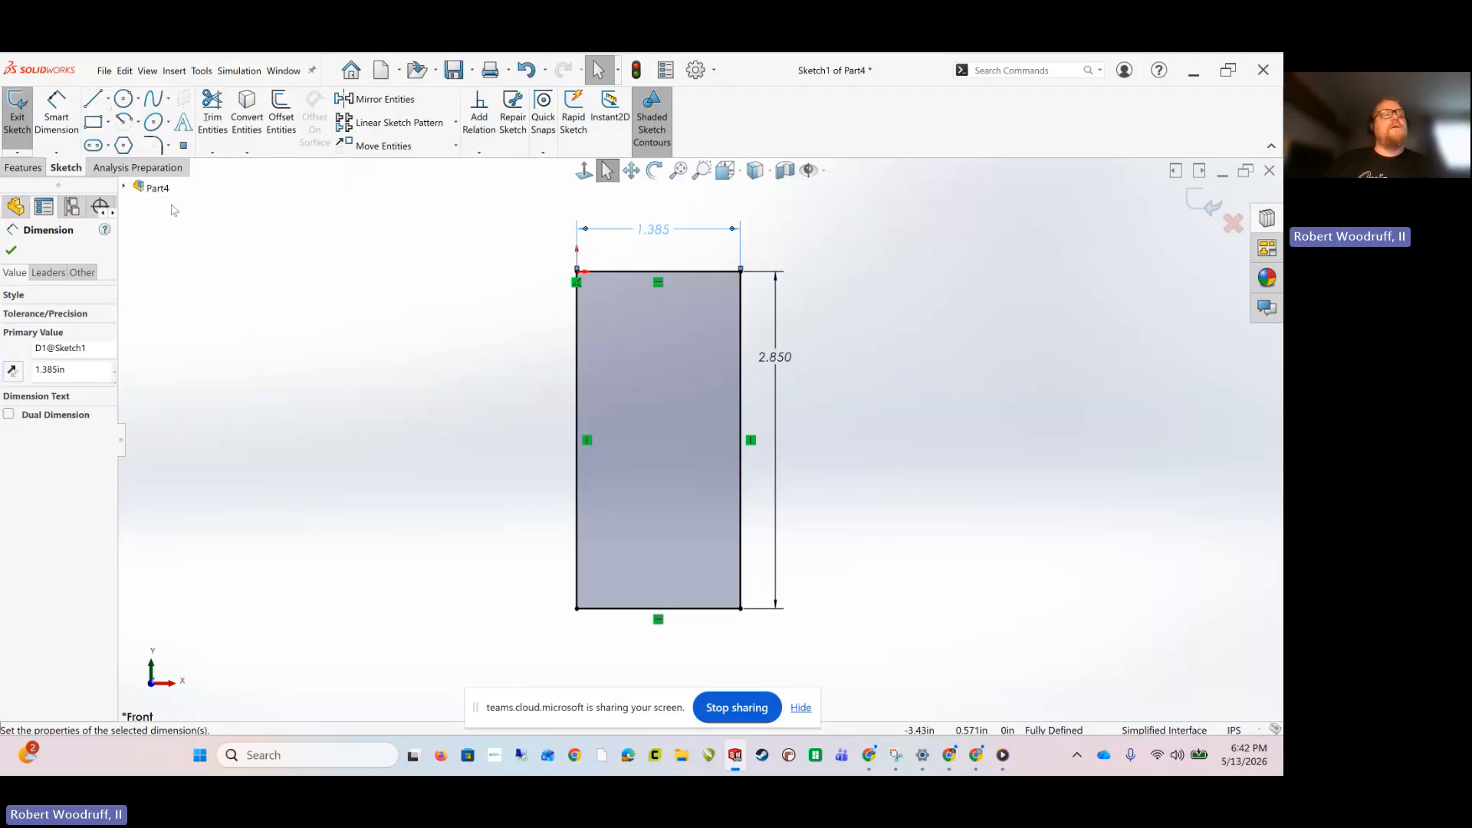
Extrude the rectangle as a blind boss 0.095 in deep
{"action": "left_click", "coordinate": [40, 171]}
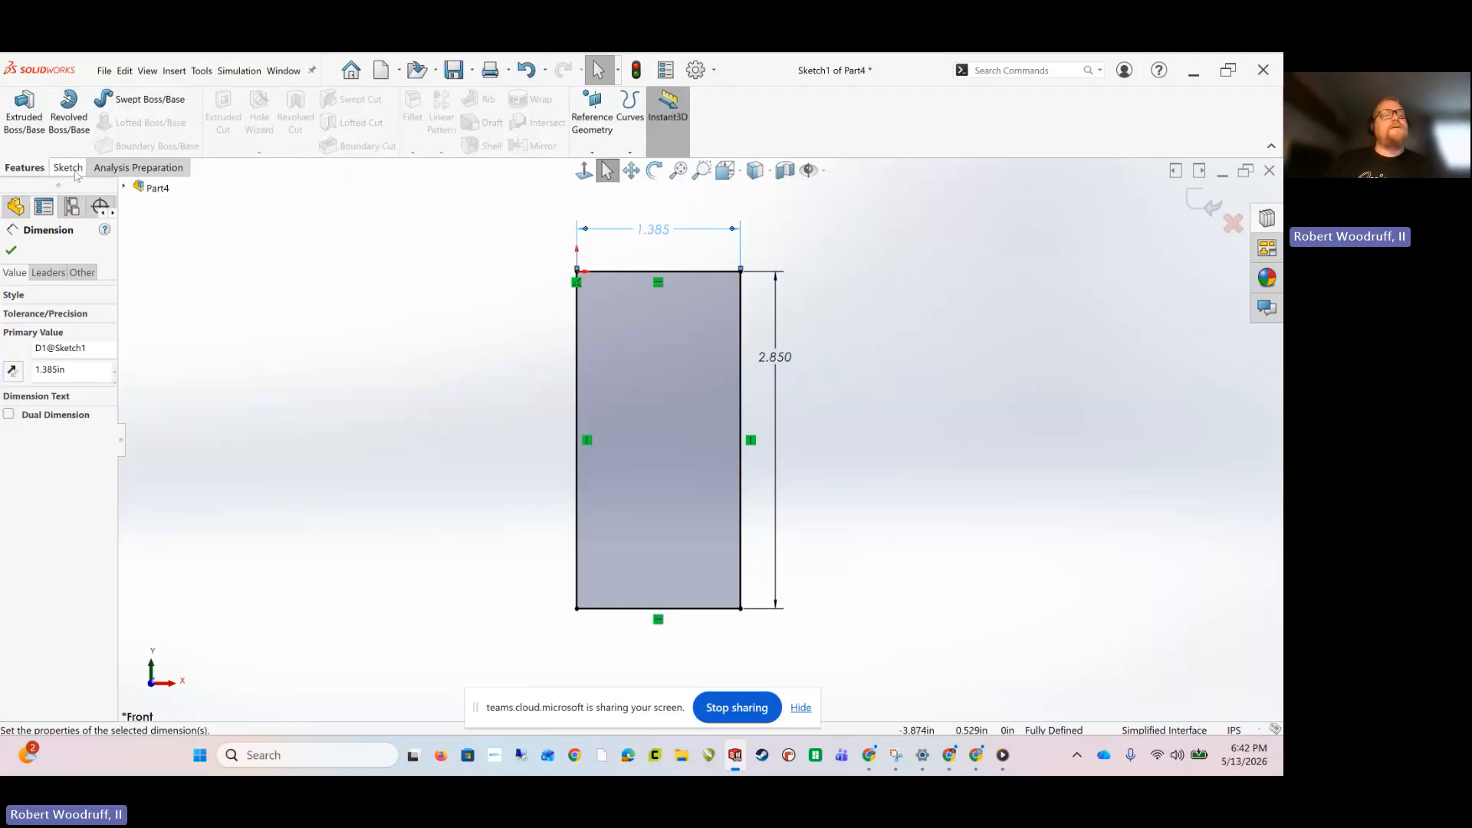
{"action": "left_click", "coordinate": [29, 120]}
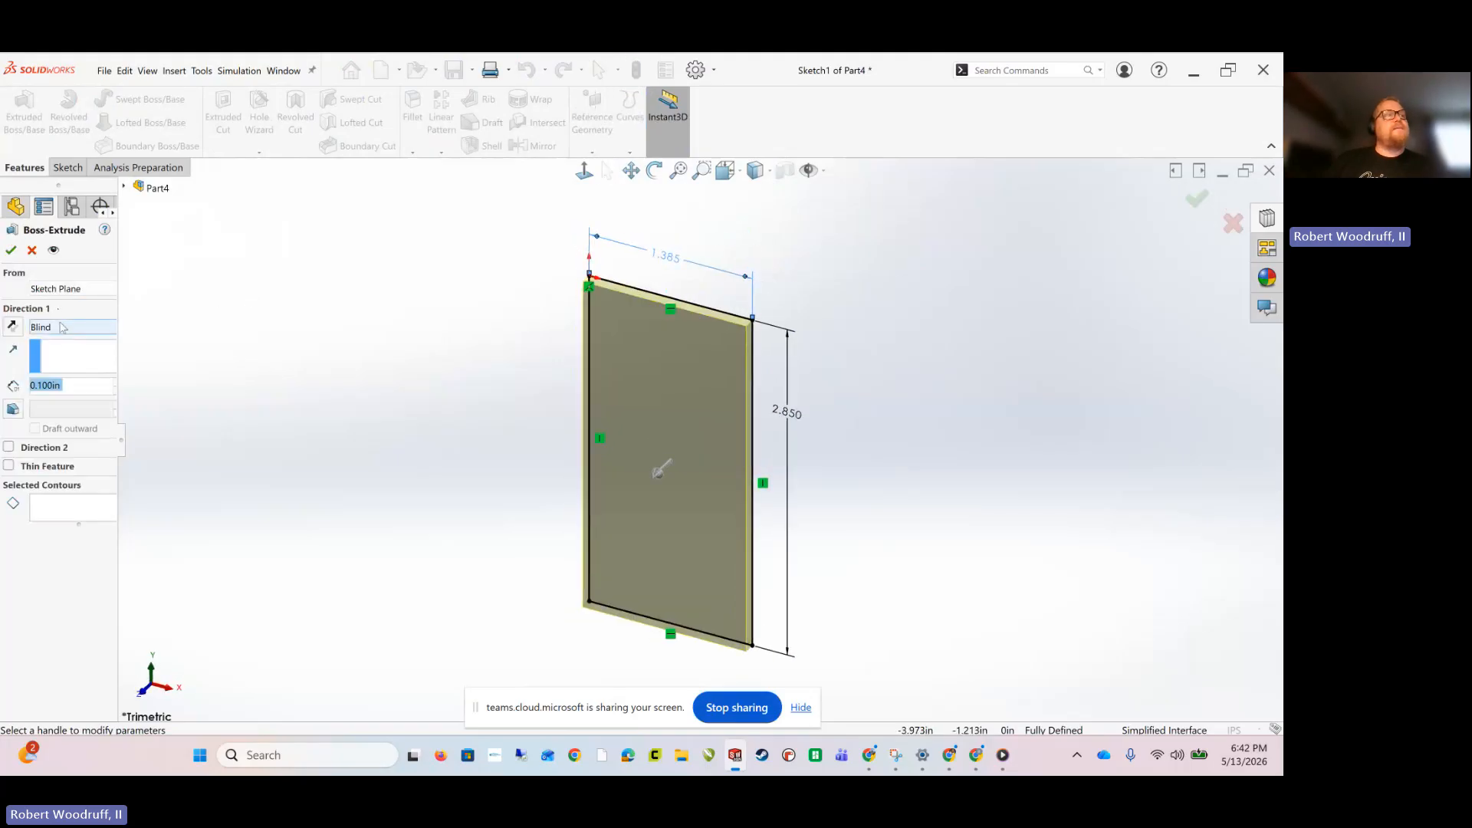
{"action": "type", "text": "0"}
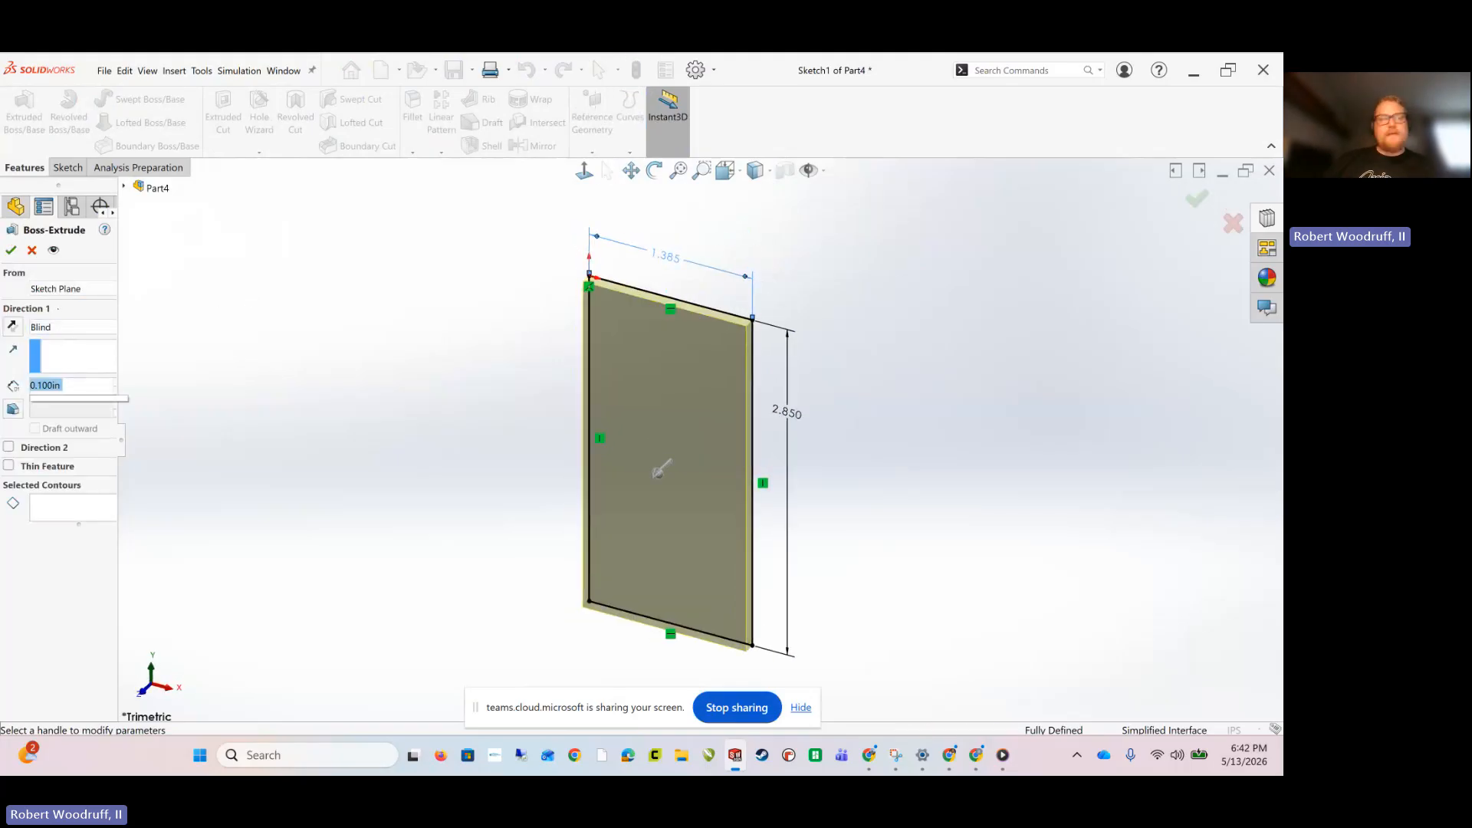
{"action": "type", "text": ".095"}
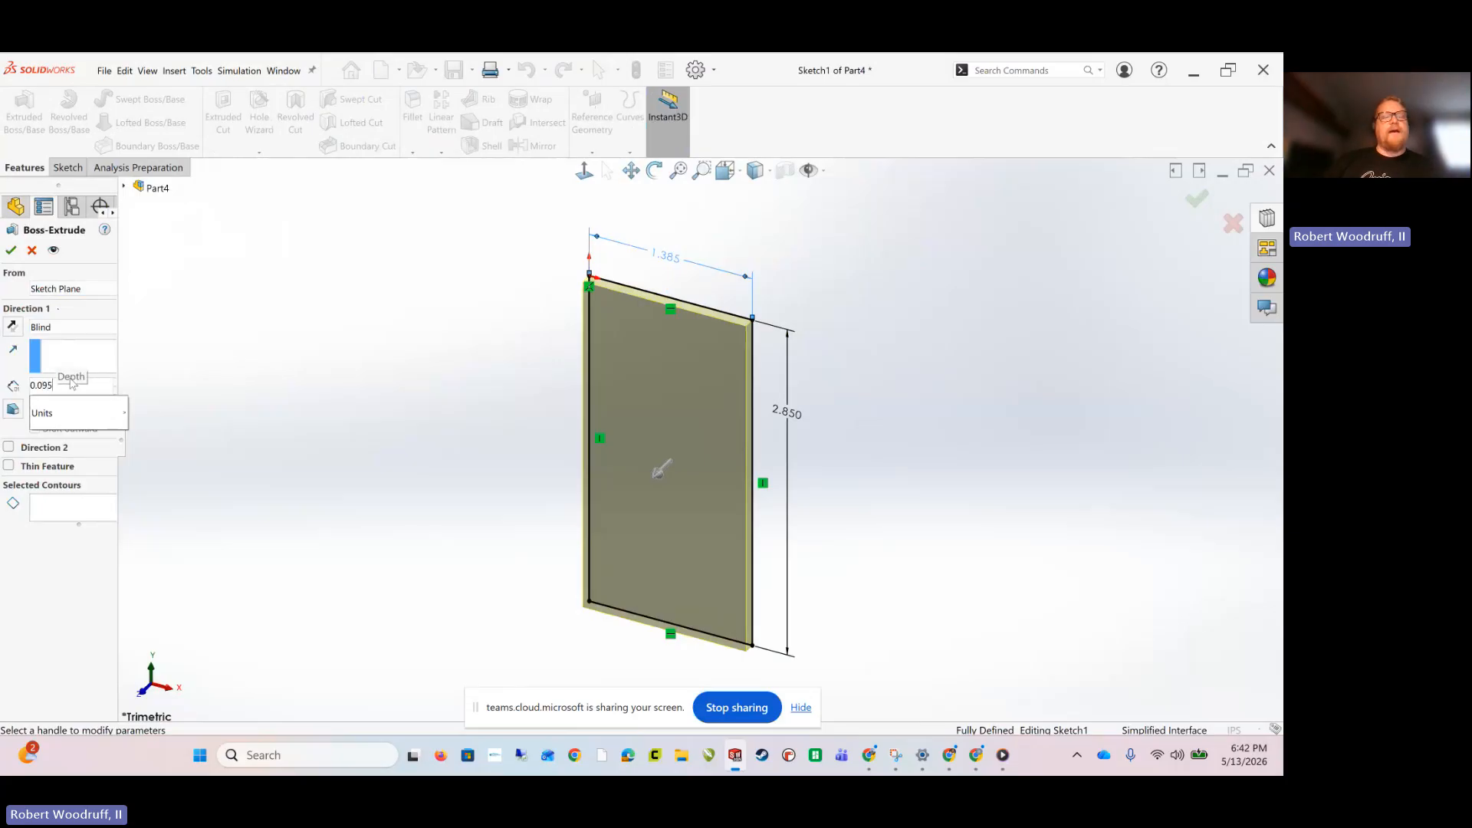
{"action": "key", "text": "Return"}
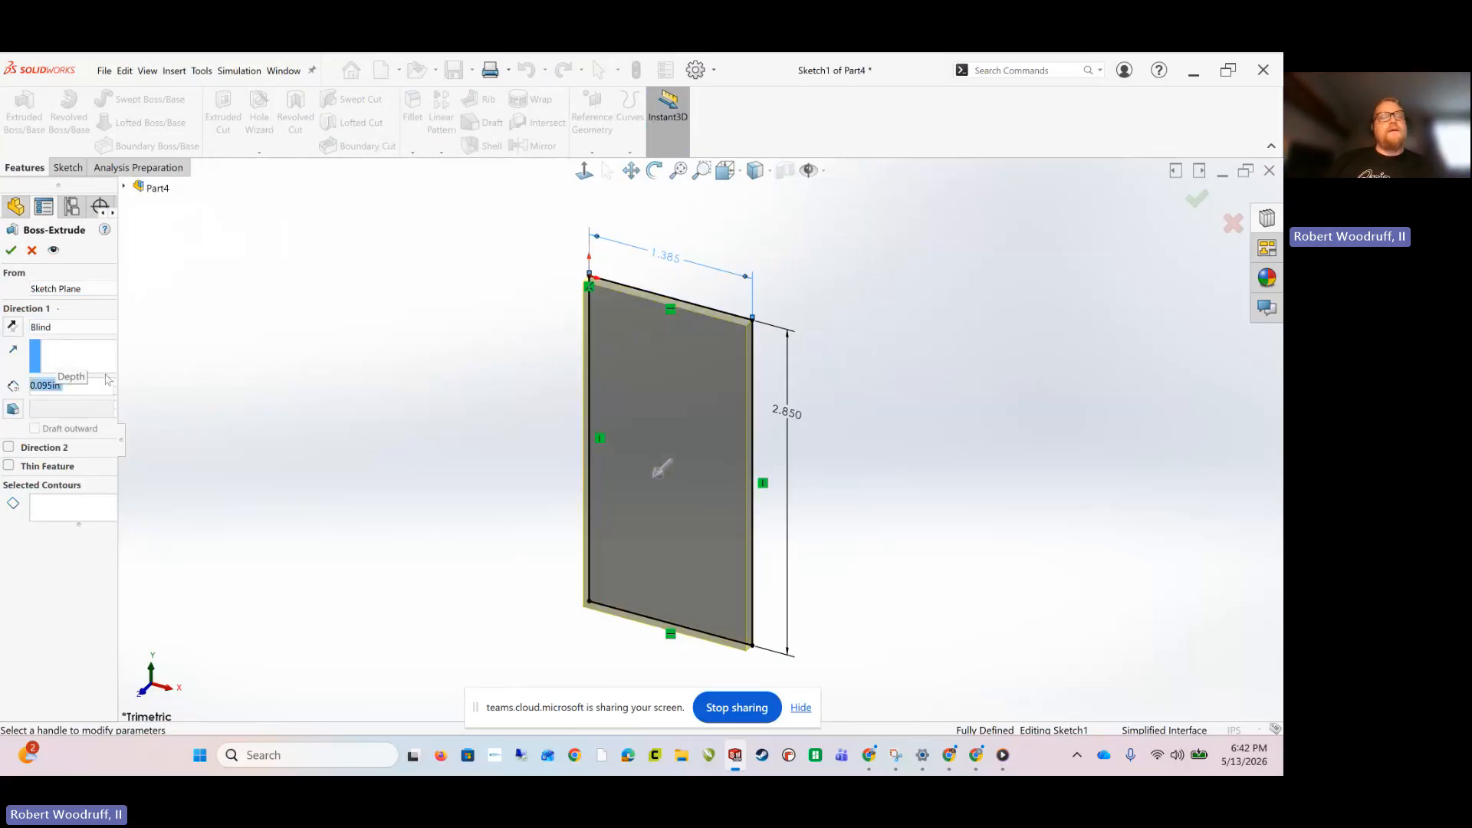
{"action": "left_click", "coordinate": [11, 251]}
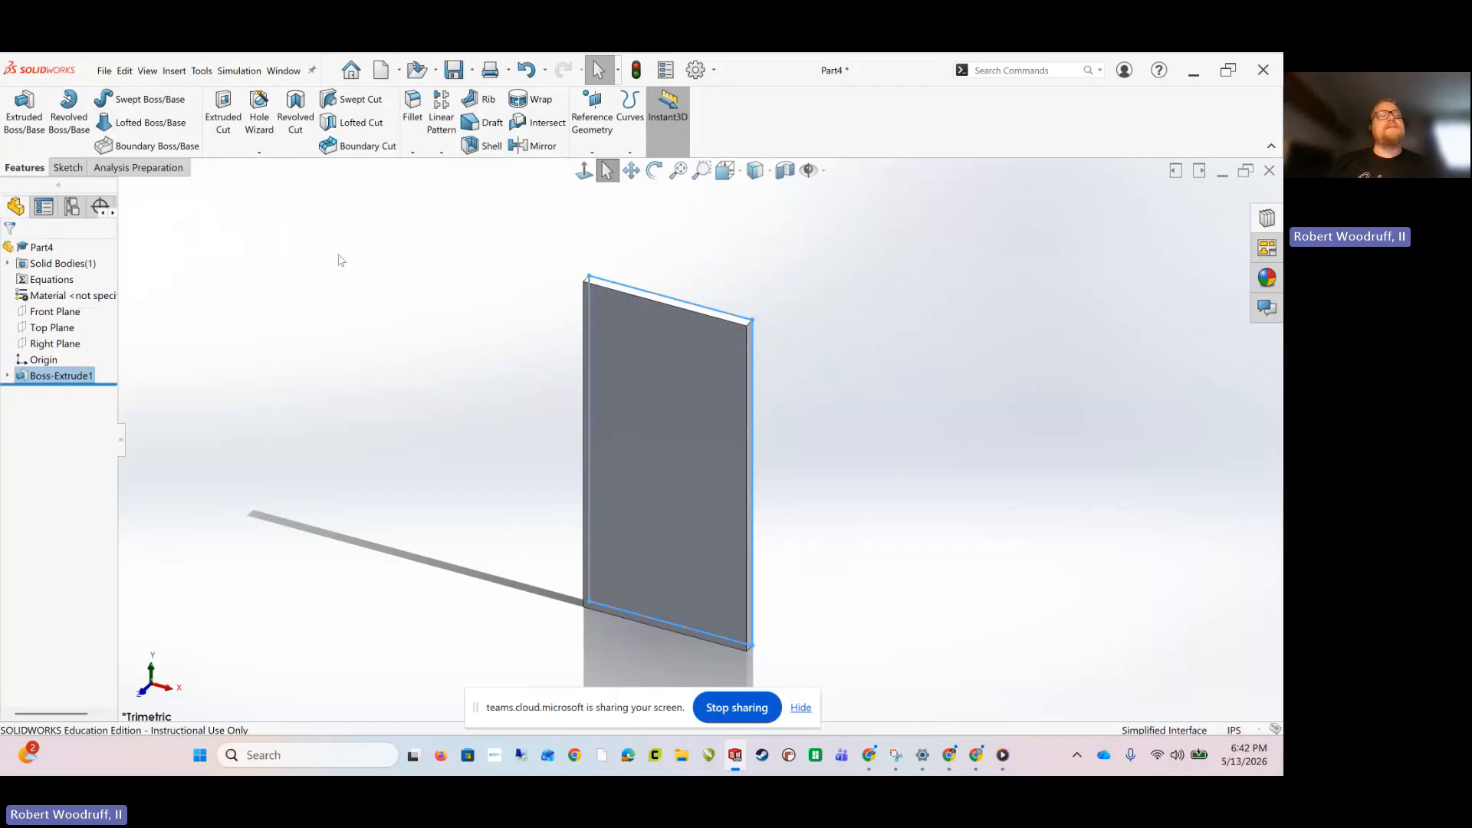
Sketch a corner rectangle about 1.14 in wide on the plate's front face, spanning from its top edge to its bottom edge
{"action": "left_click", "coordinate": [68, 167]}
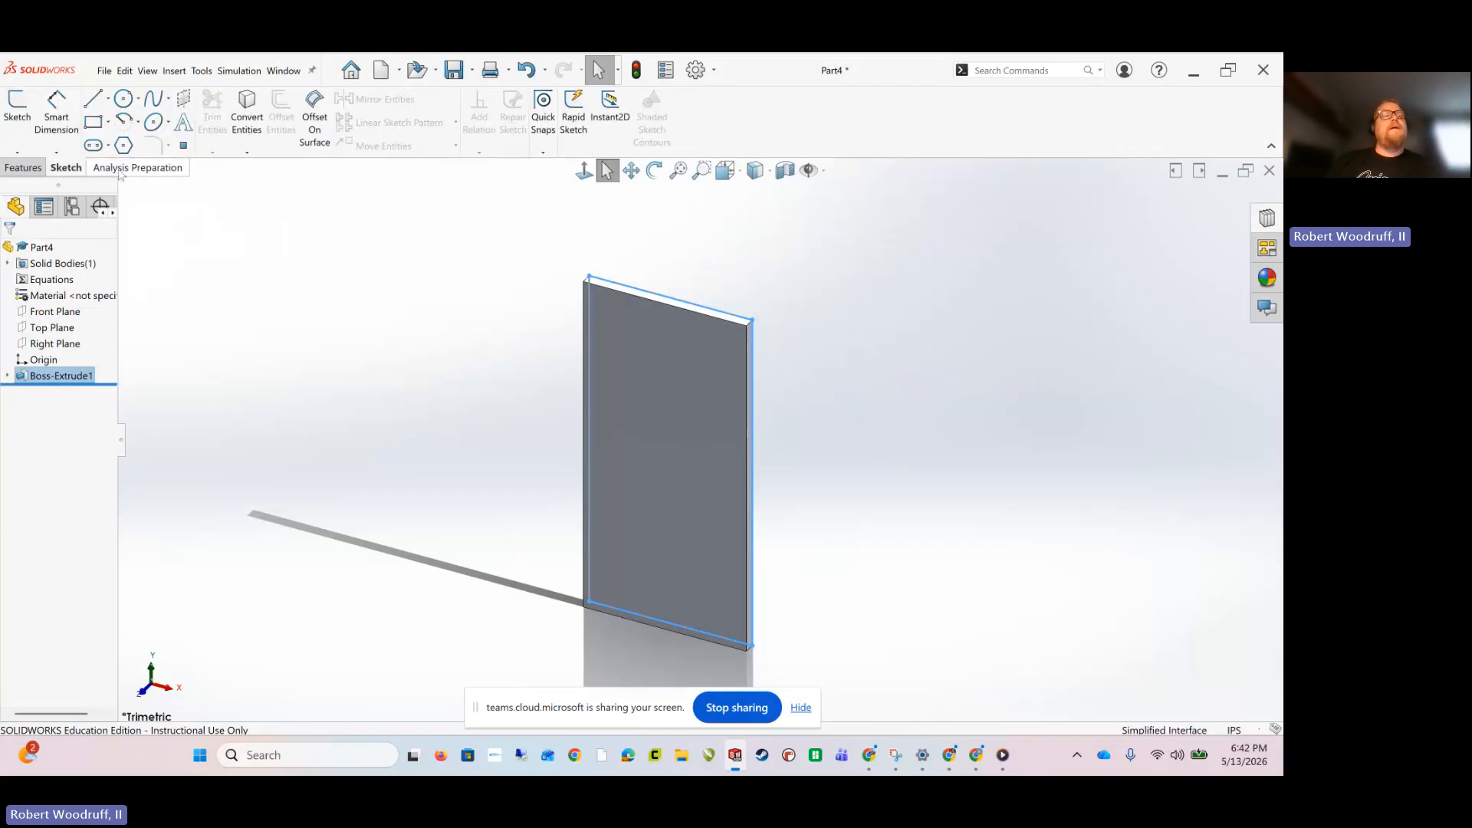
{"action": "left_click", "coordinate": [92, 121]}
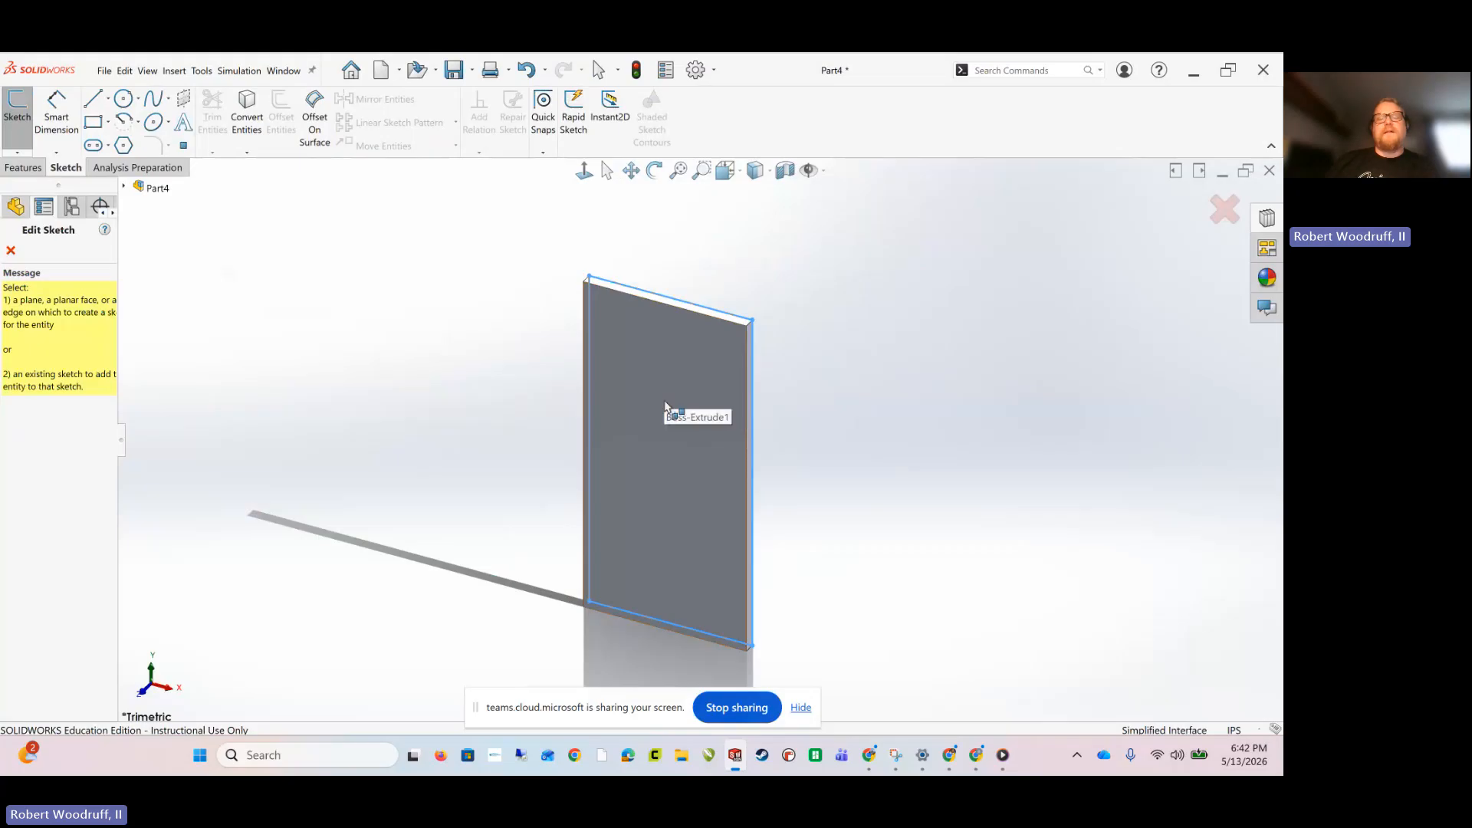
{"action": "key", "text": "Escape"}
{"action": "left_click", "coordinate": [665, 410]}
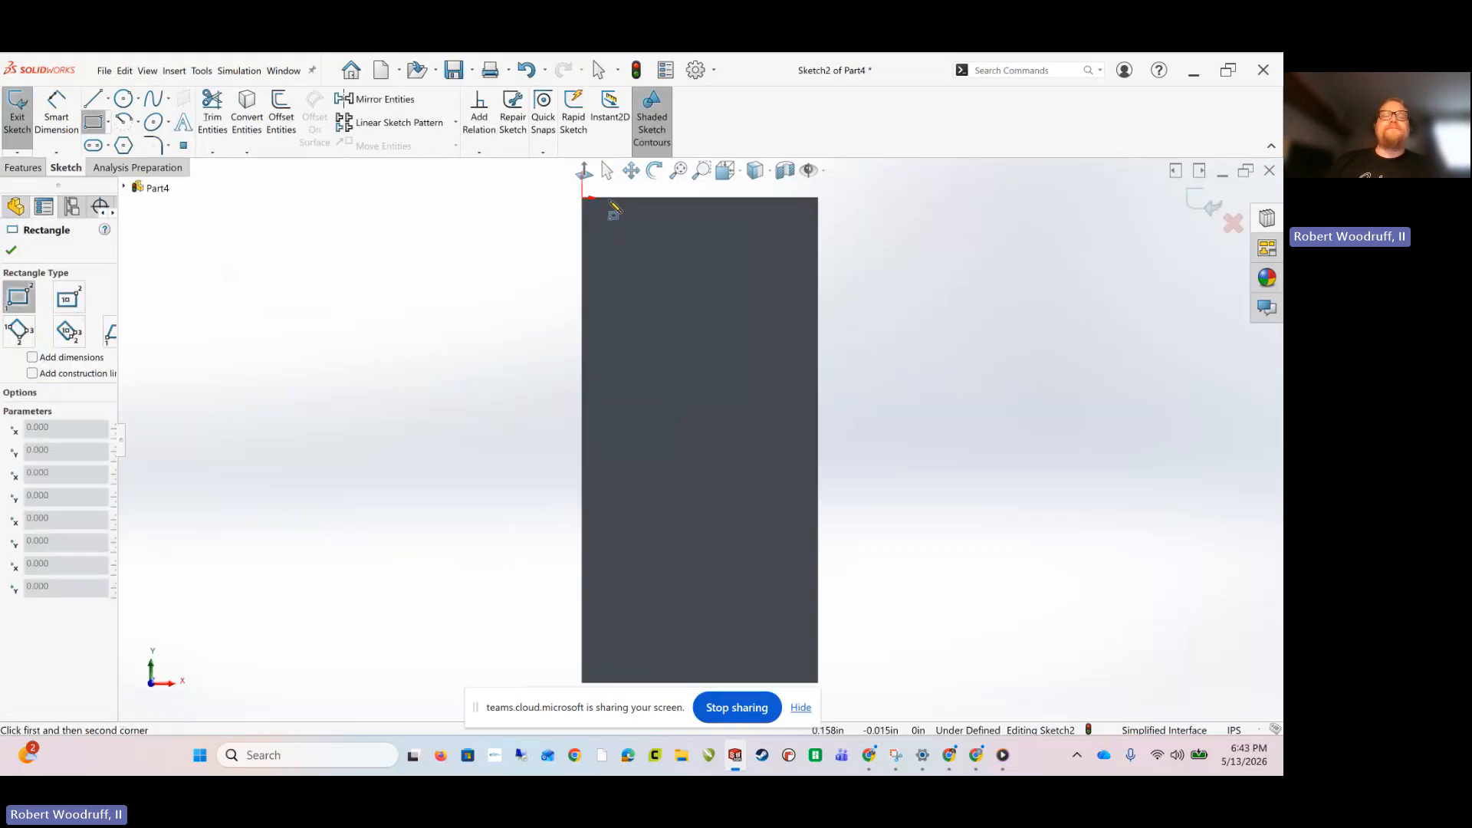
{"action": "left_click", "coordinate": [607, 198]}
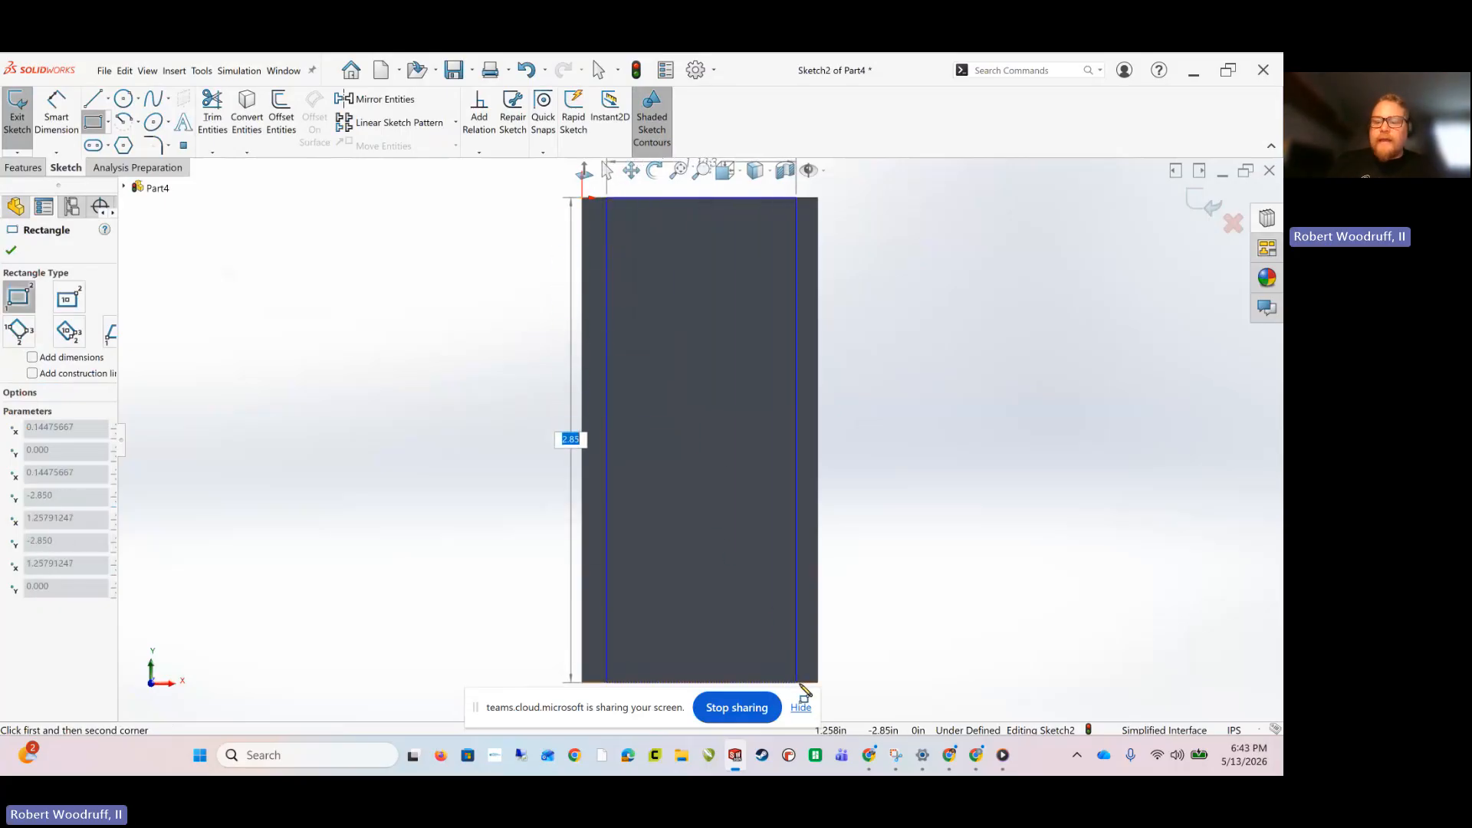
{"action": "left_click", "coordinate": [801, 683]}
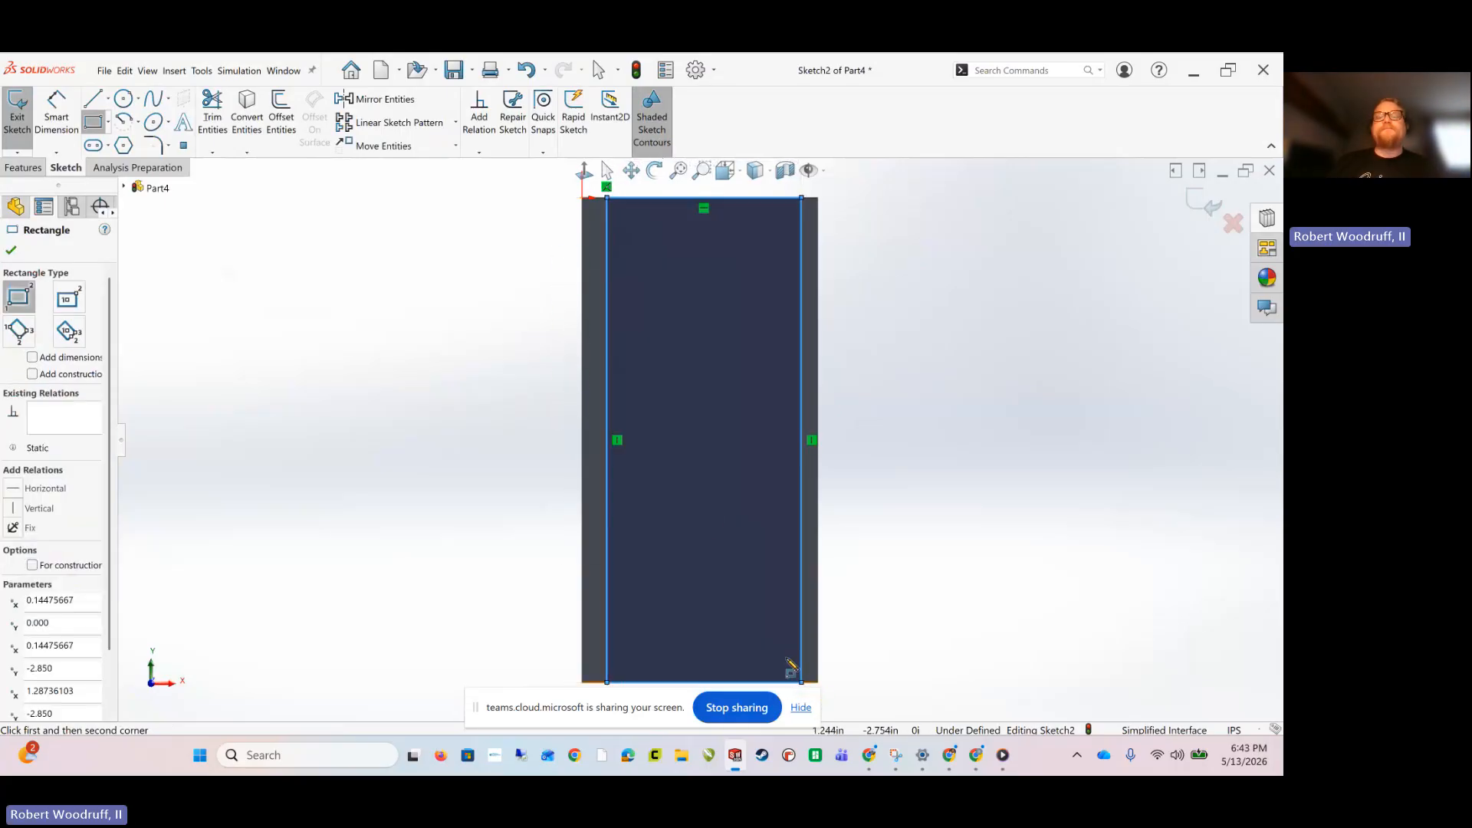
Move the whole sketched rectangle sideways off the plate so it sits clear of the plate's right edge
{"action": "left_click", "coordinate": [56, 107]}
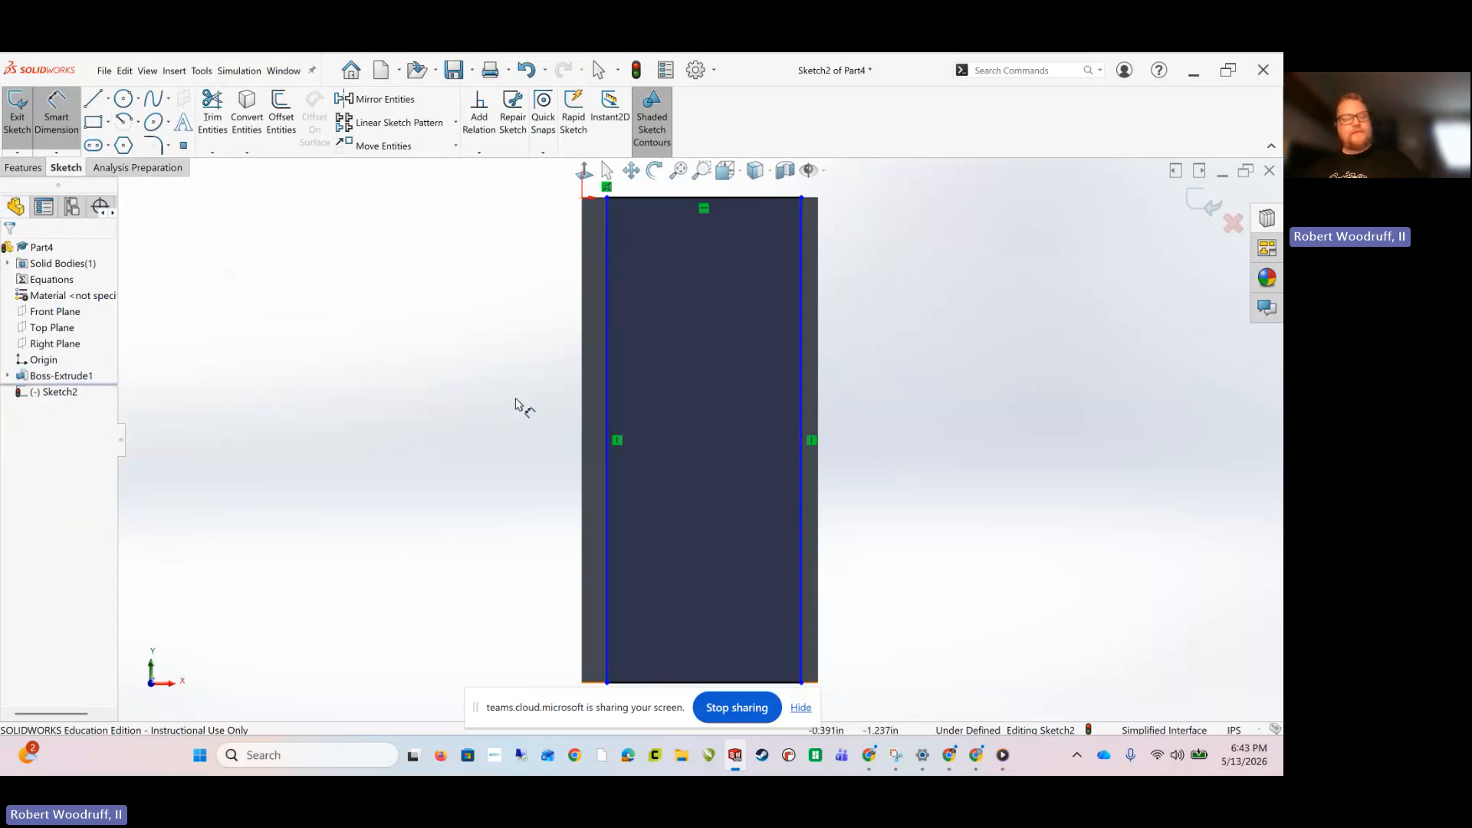
{"action": "key", "text": "Escape"}
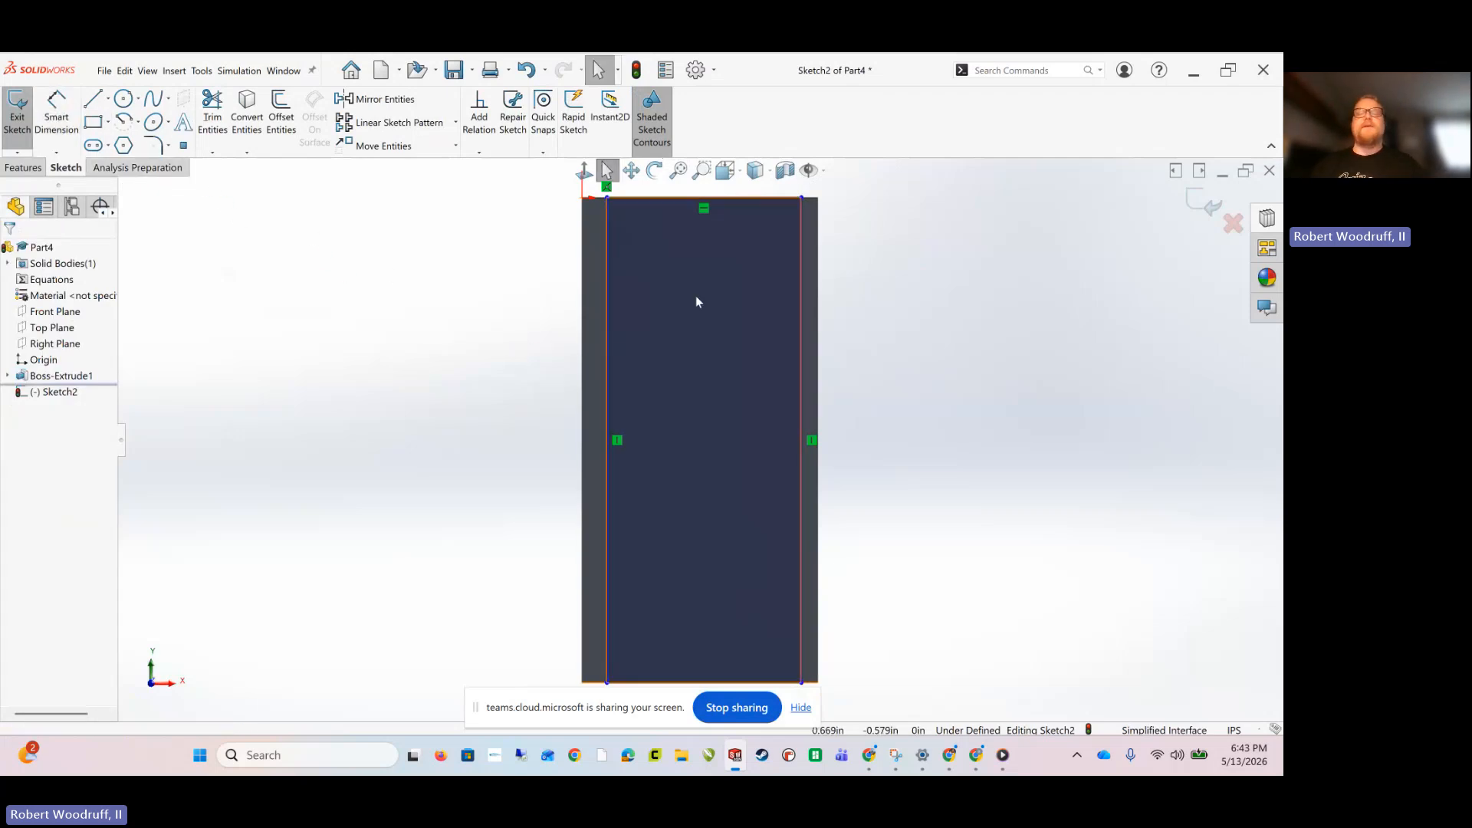
{"action": "left_click_drag", "start_coordinate": [710, 302], "coordinate": [937, 335]}
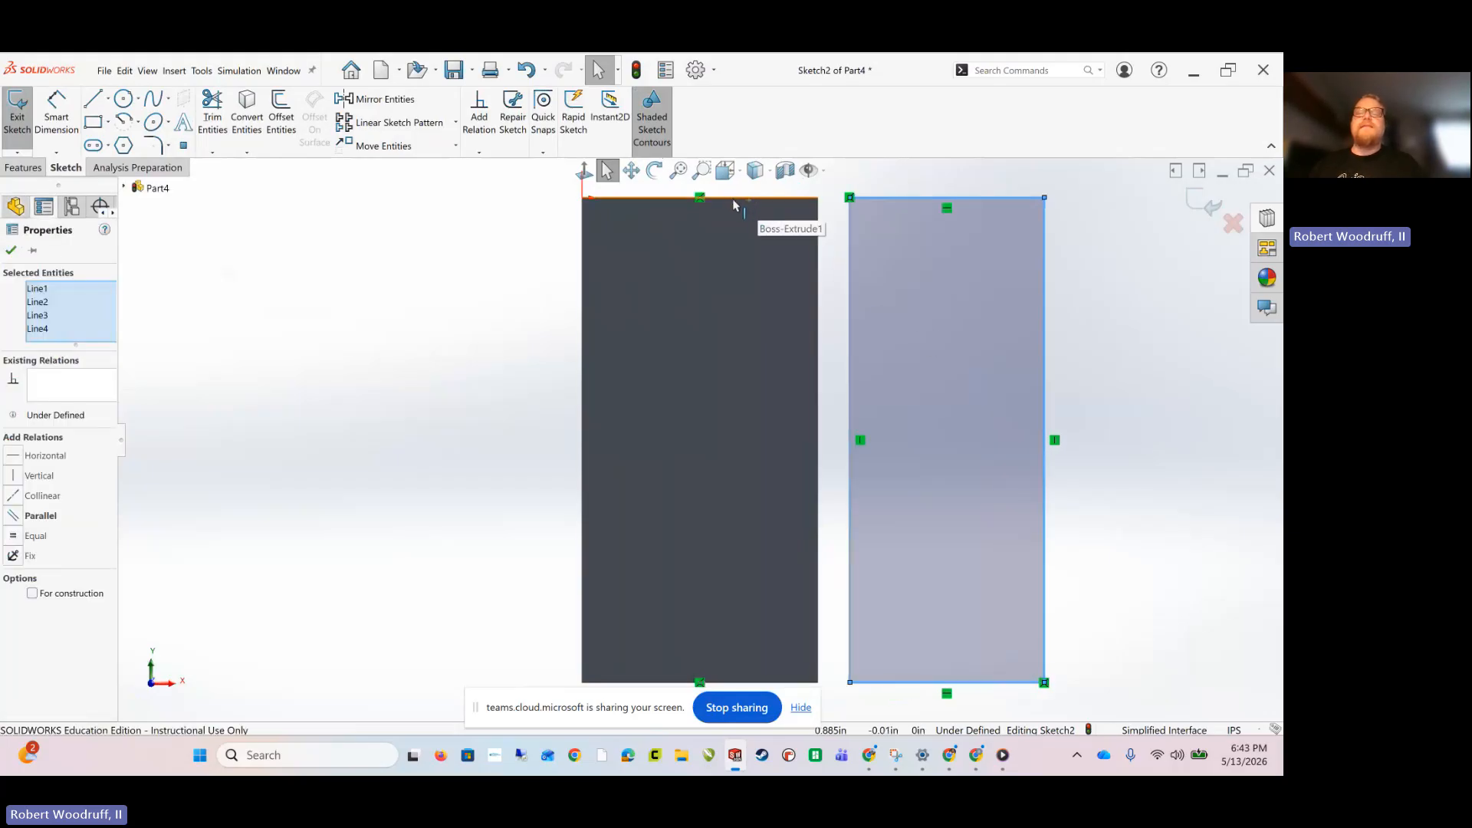
Make the midpoint of the rectangle's top line coincident with the midpoint of the plate's top edge
{"action": "scroll", "coordinate": [733, 199], "scroll_direction": "up", "scroll_amount": 1}
{"action": "scroll", "coordinate": [728, 240], "scroll_direction": "down", "scroll_amount": 4}
{"action": "scroll", "coordinate": [766, 378], "scroll_direction": "up", "scroll_amount": 2}
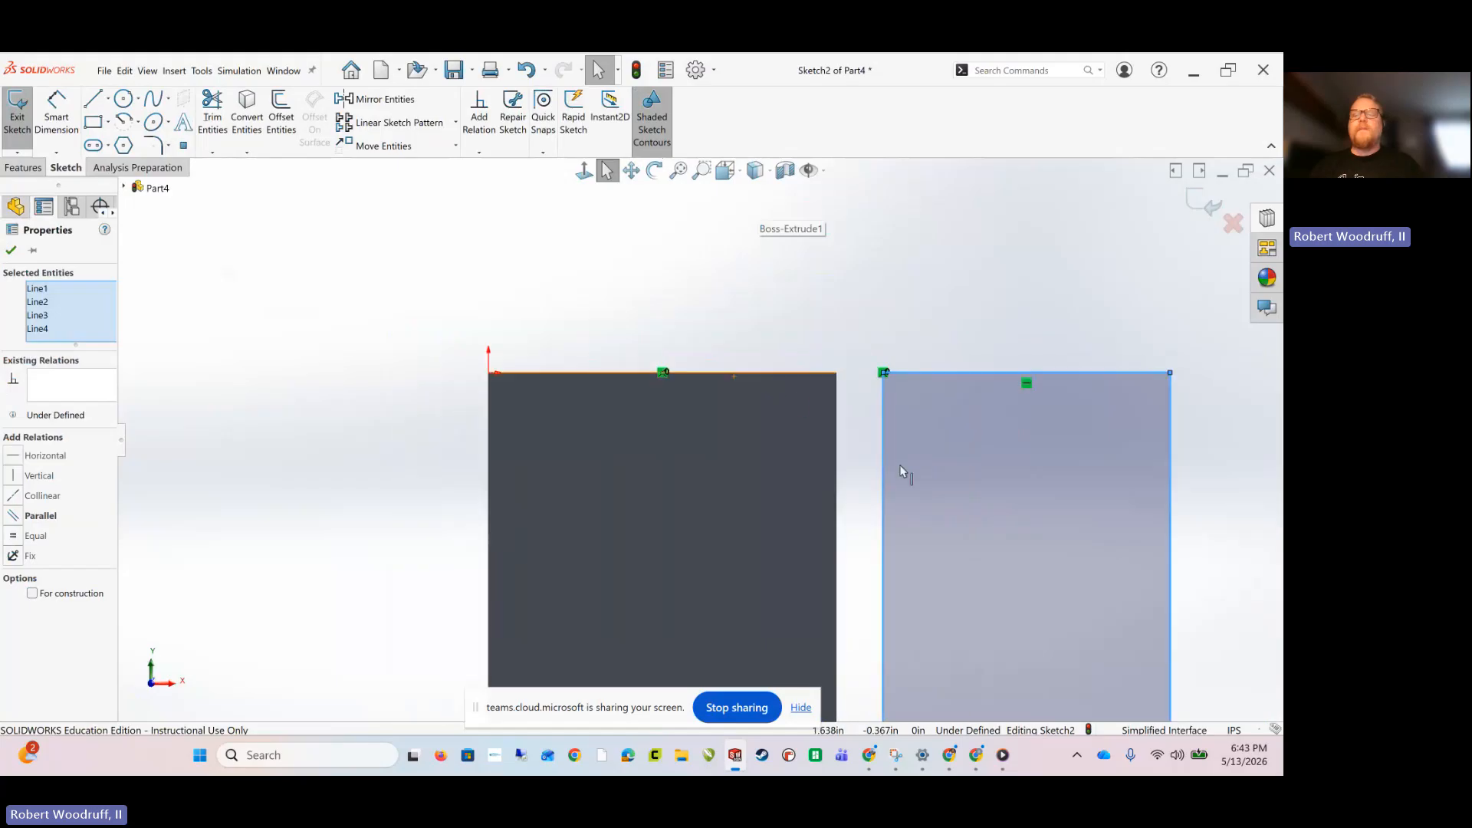
{"action": "scroll", "coordinate": [900, 465], "scroll_direction": "down", "scroll_amount": 2}
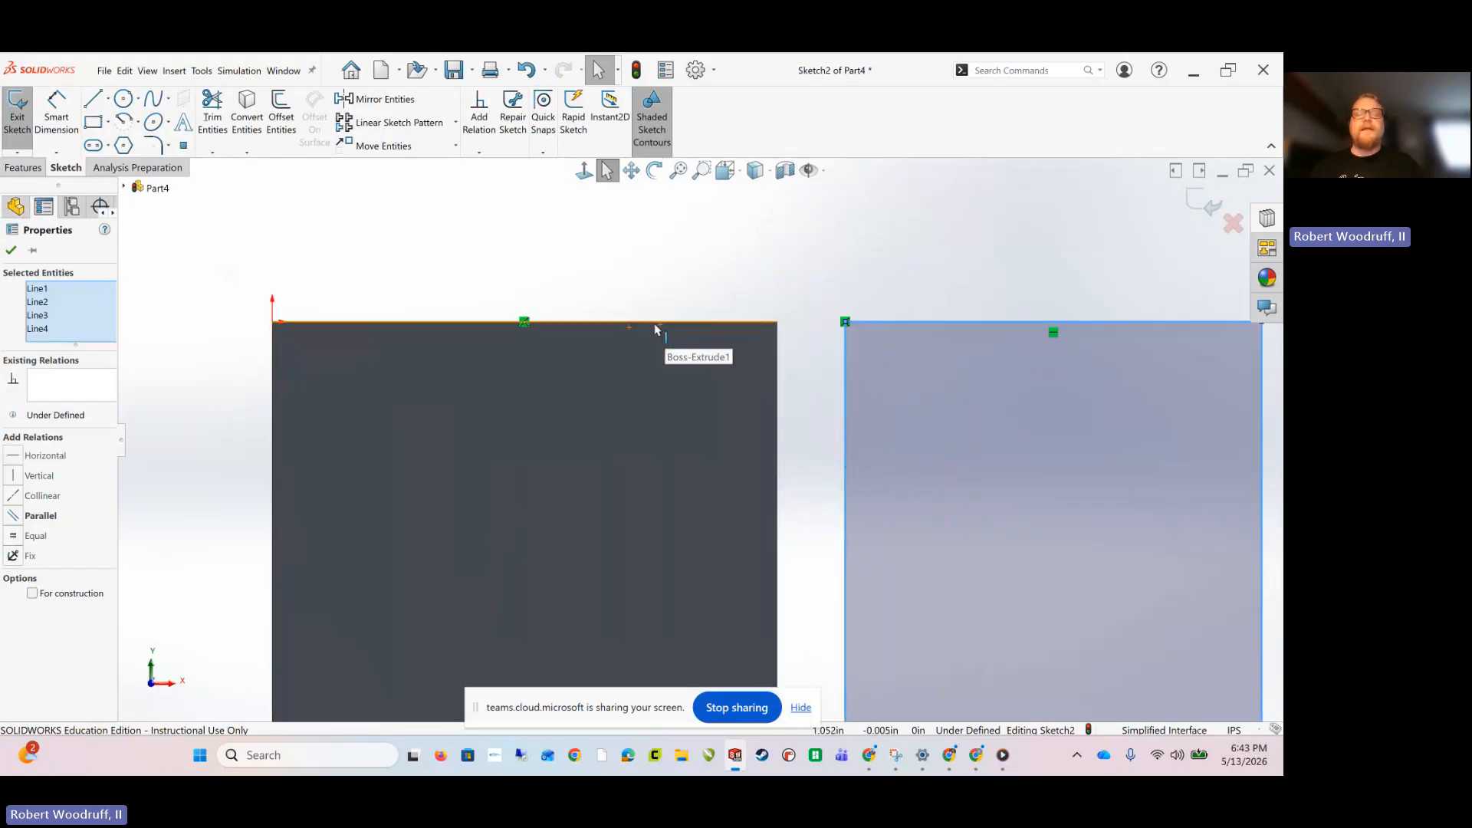
{"action": "right_click", "coordinate": [586, 327]}
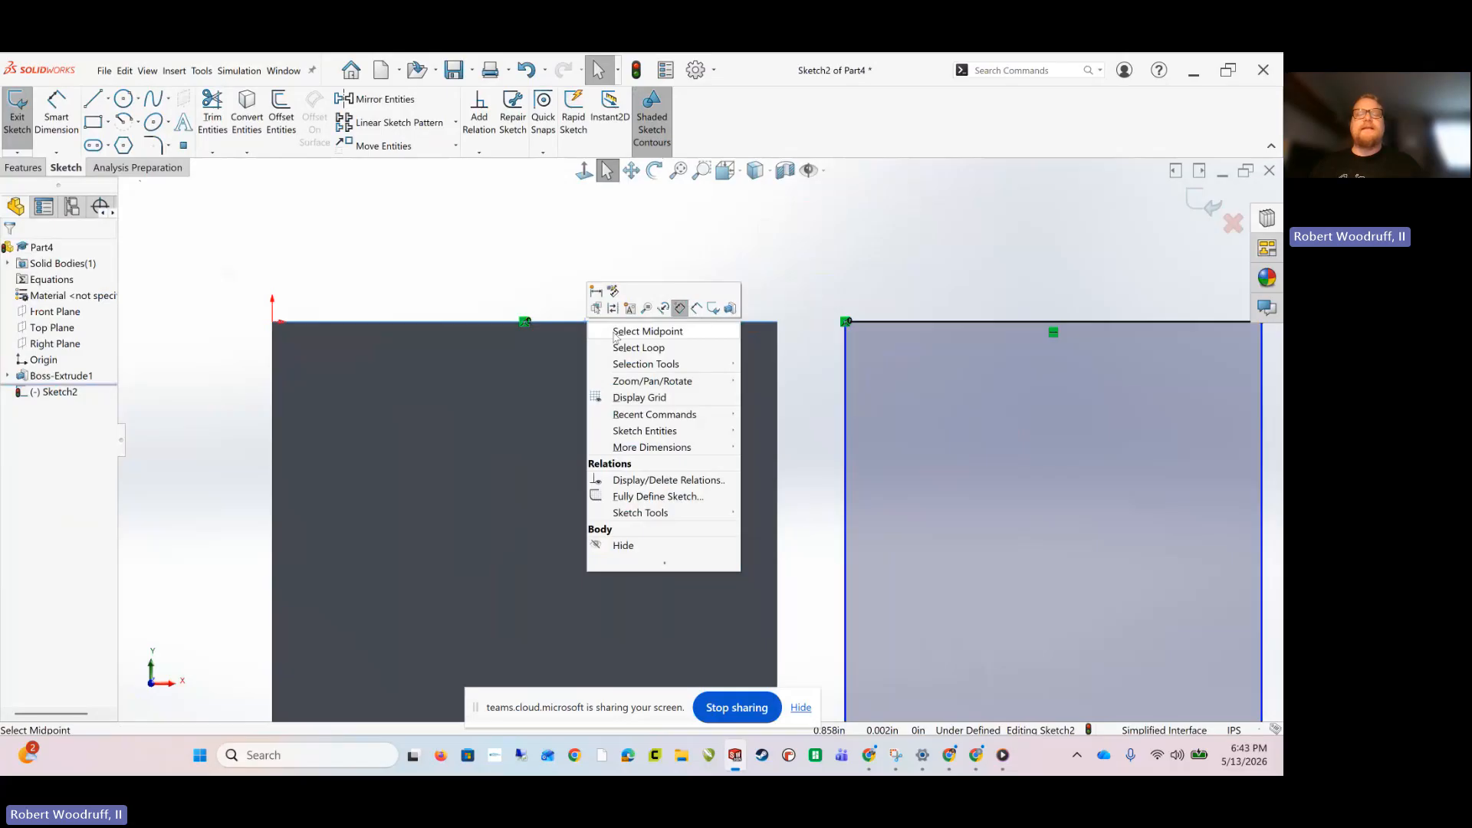
{"action": "left_click", "coordinate": [615, 333]}
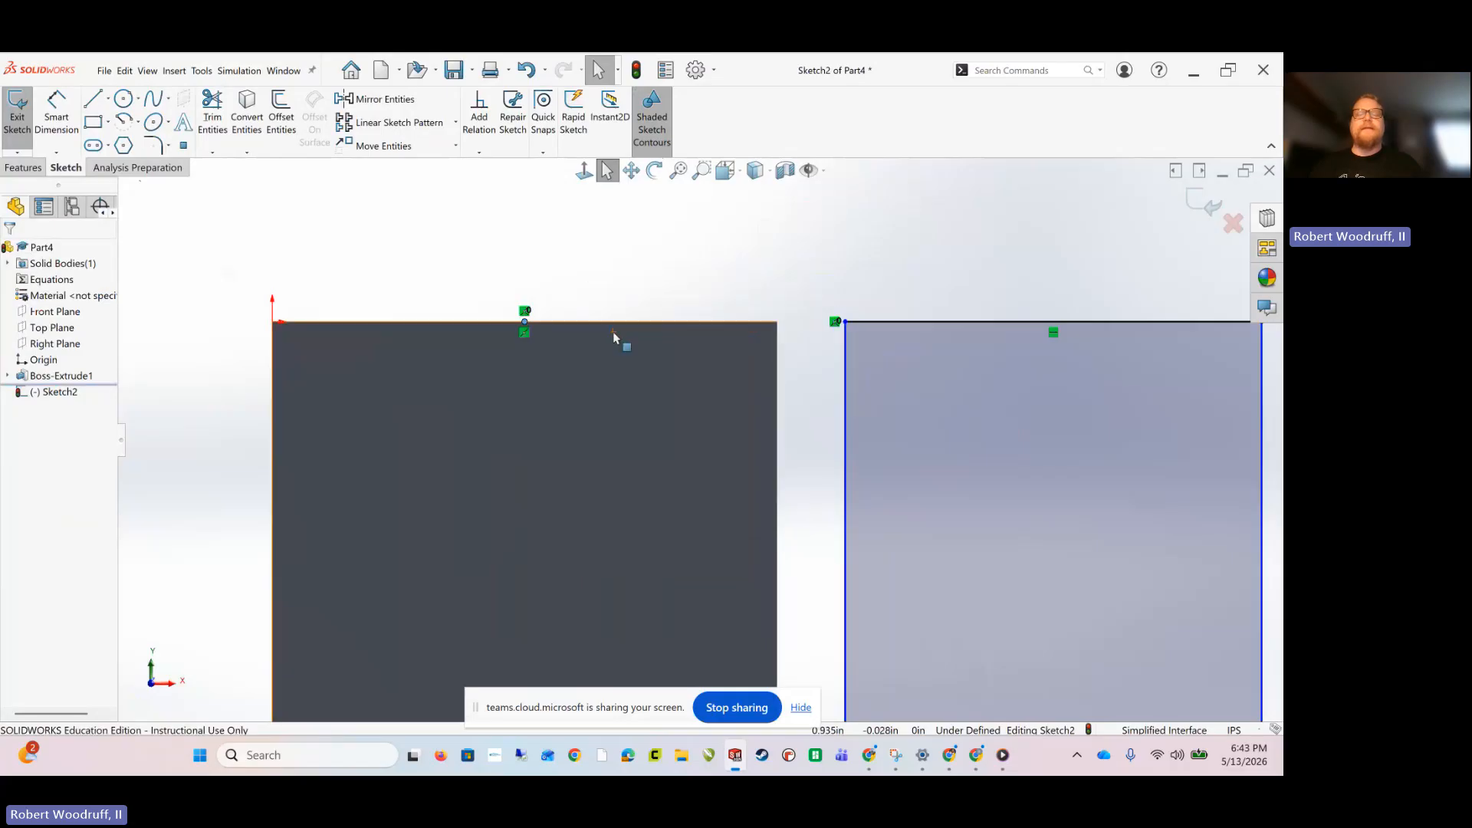
{"action": "left_click", "coordinate": [1054, 329], "text": "ctrl"}
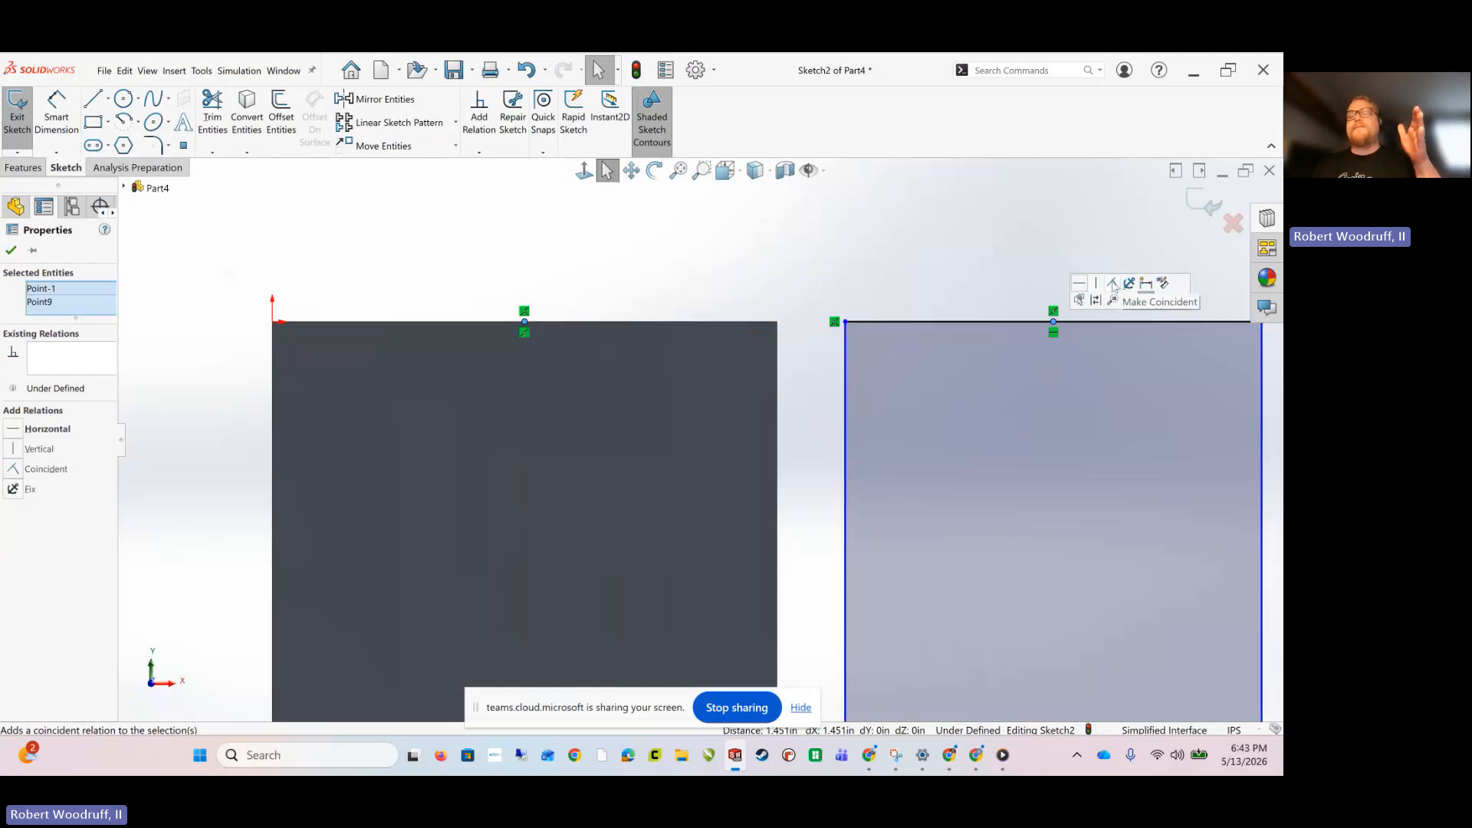
{"action": "left_click", "coordinate": [1113, 284]}
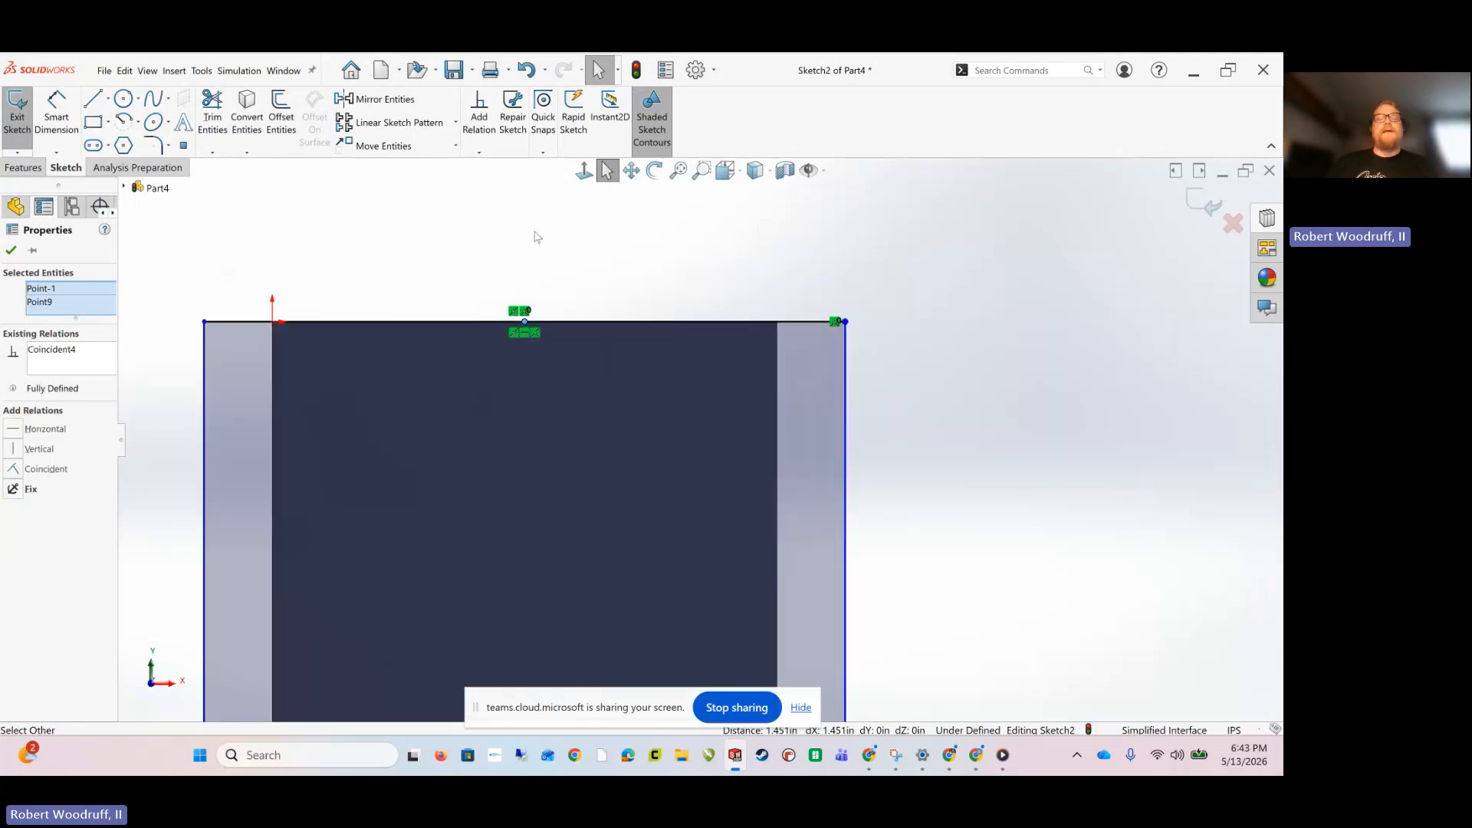
Narrow the centred rectangle to about 0.901 in wide so its vertical sides lie inside the plate's side edges
{"action": "scroll", "coordinate": [739, 260], "scroll_direction": "down", "scroll_amount": 2}
{"action": "scroll", "coordinate": [739, 264], "scroll_direction": "up", "scroll_amount": 9}
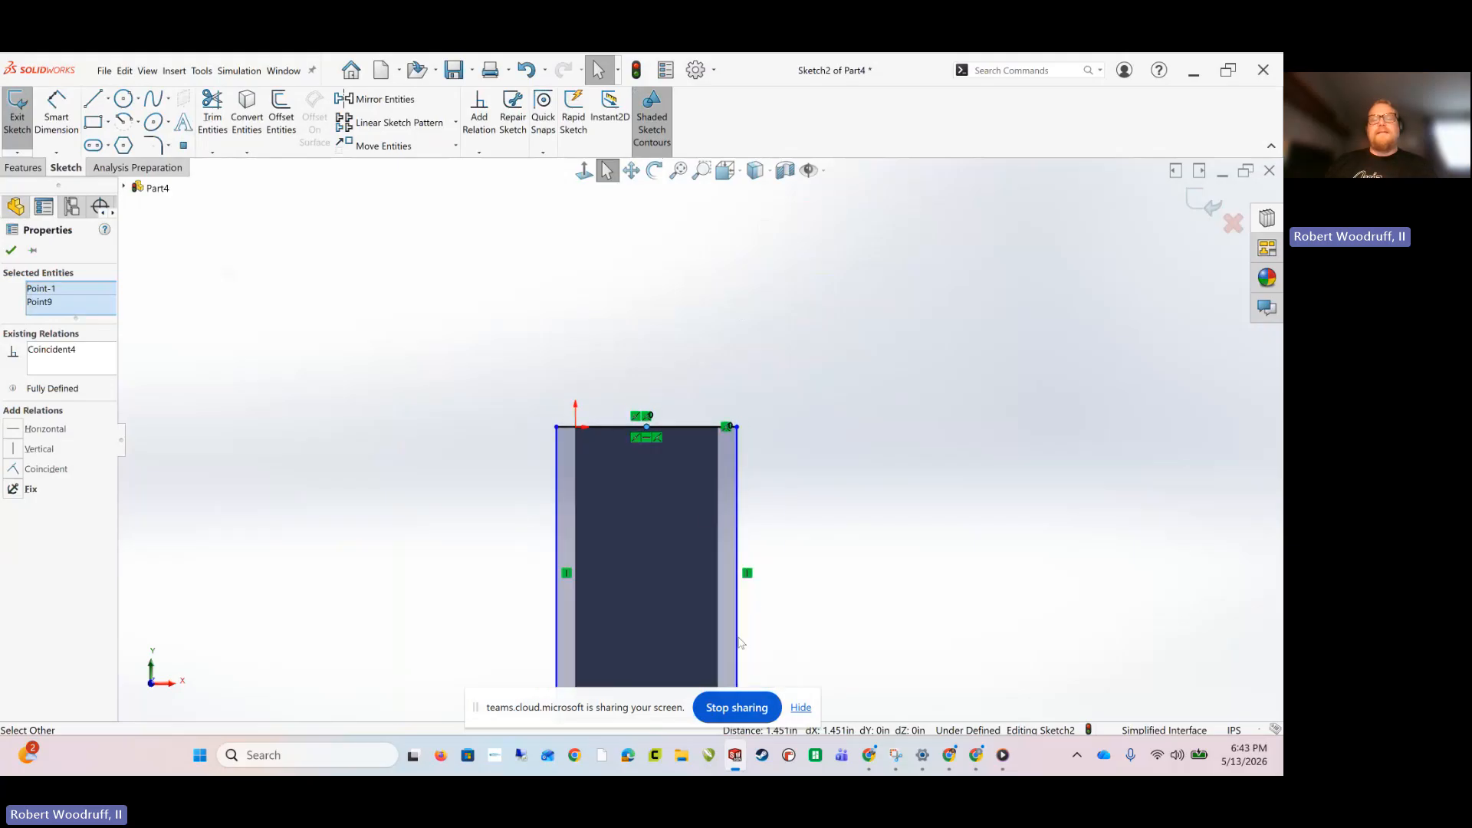
{"action": "scroll", "coordinate": [736, 590], "scroll_direction": "down", "scroll_amount": 5}
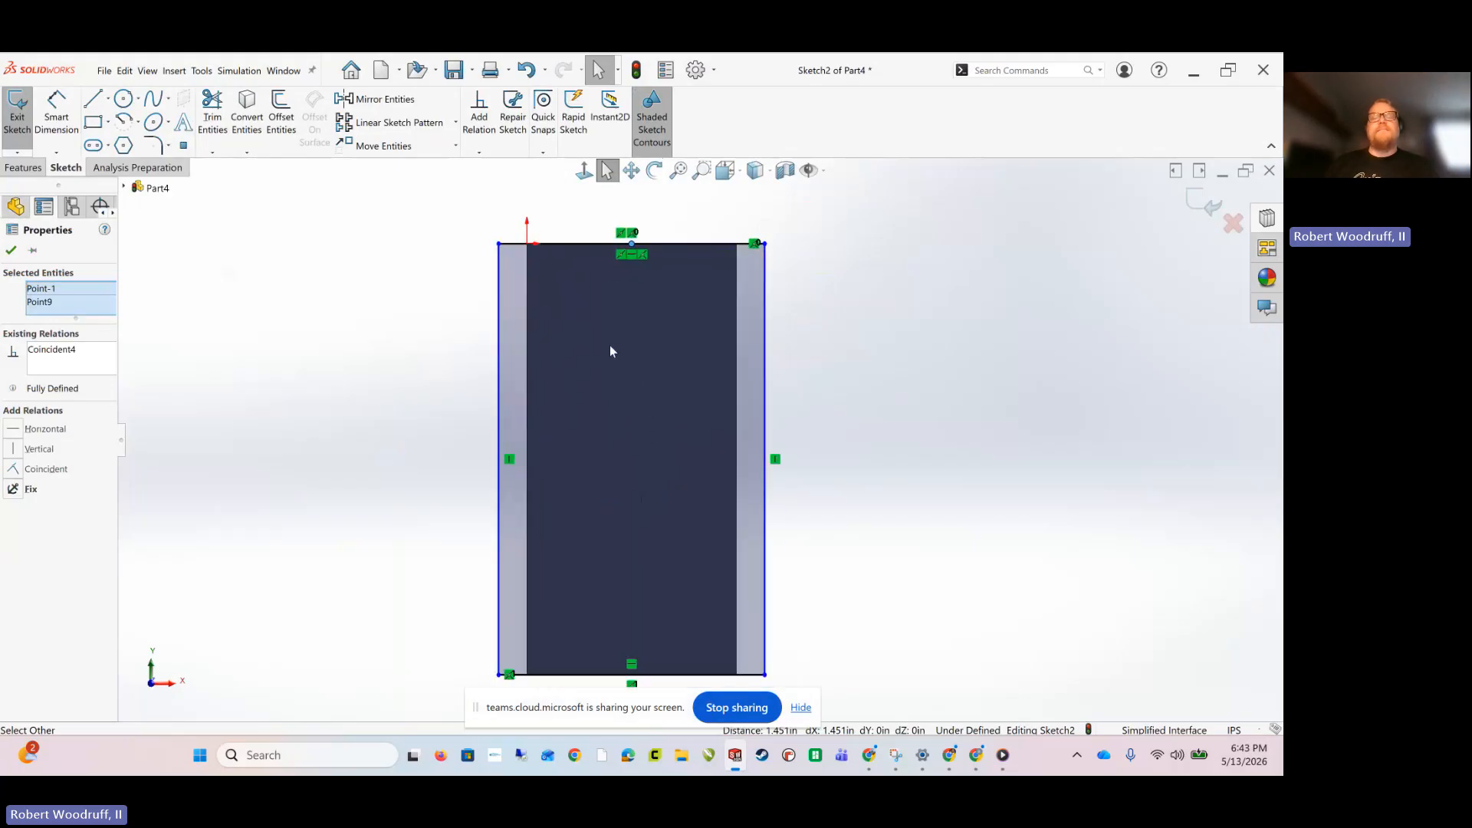
{"action": "scroll", "coordinate": [611, 351], "scroll_direction": "down", "scroll_amount": 1}
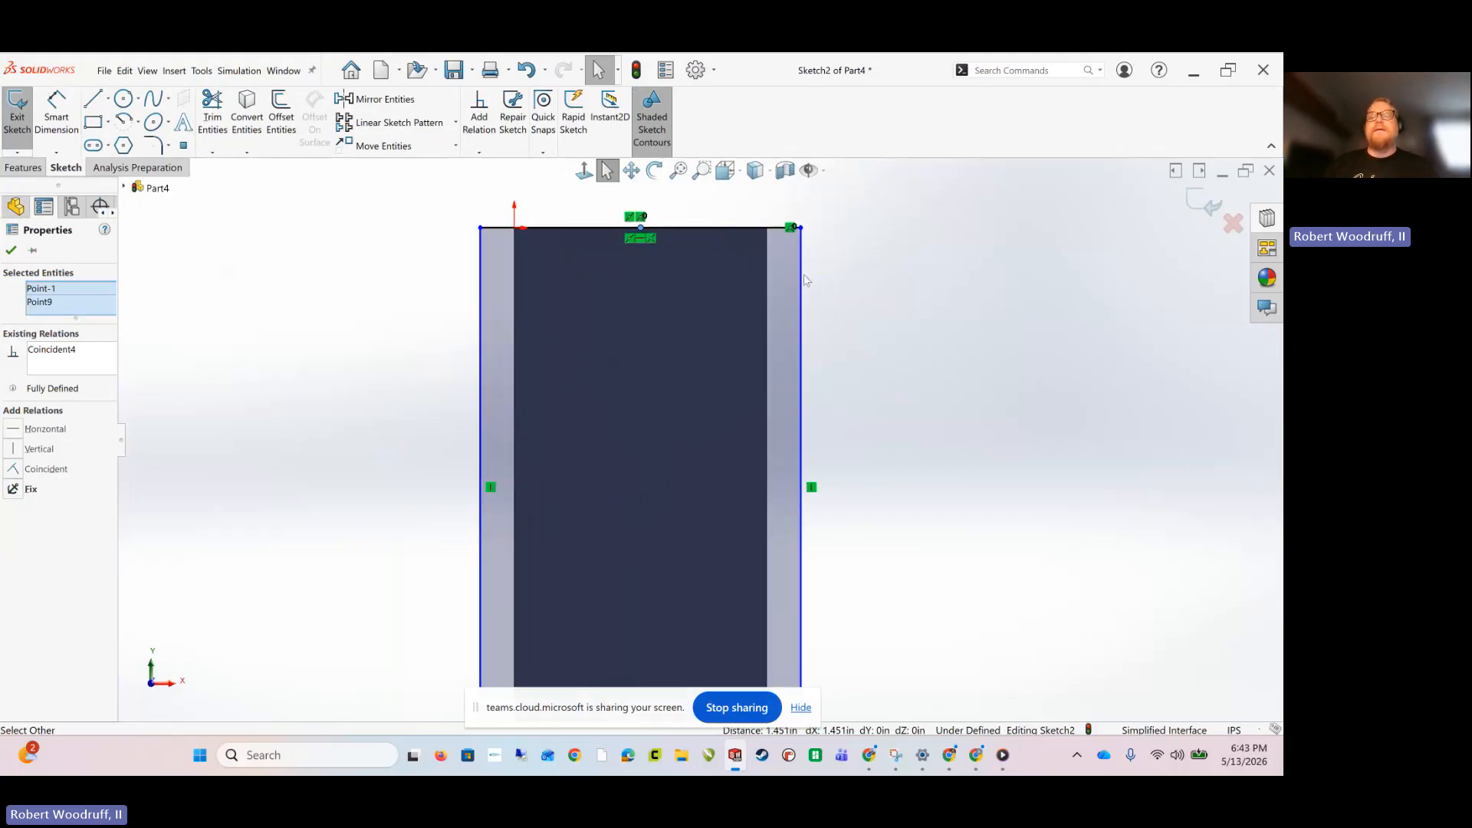
{"action": "left_click", "coordinate": [729, 270]}
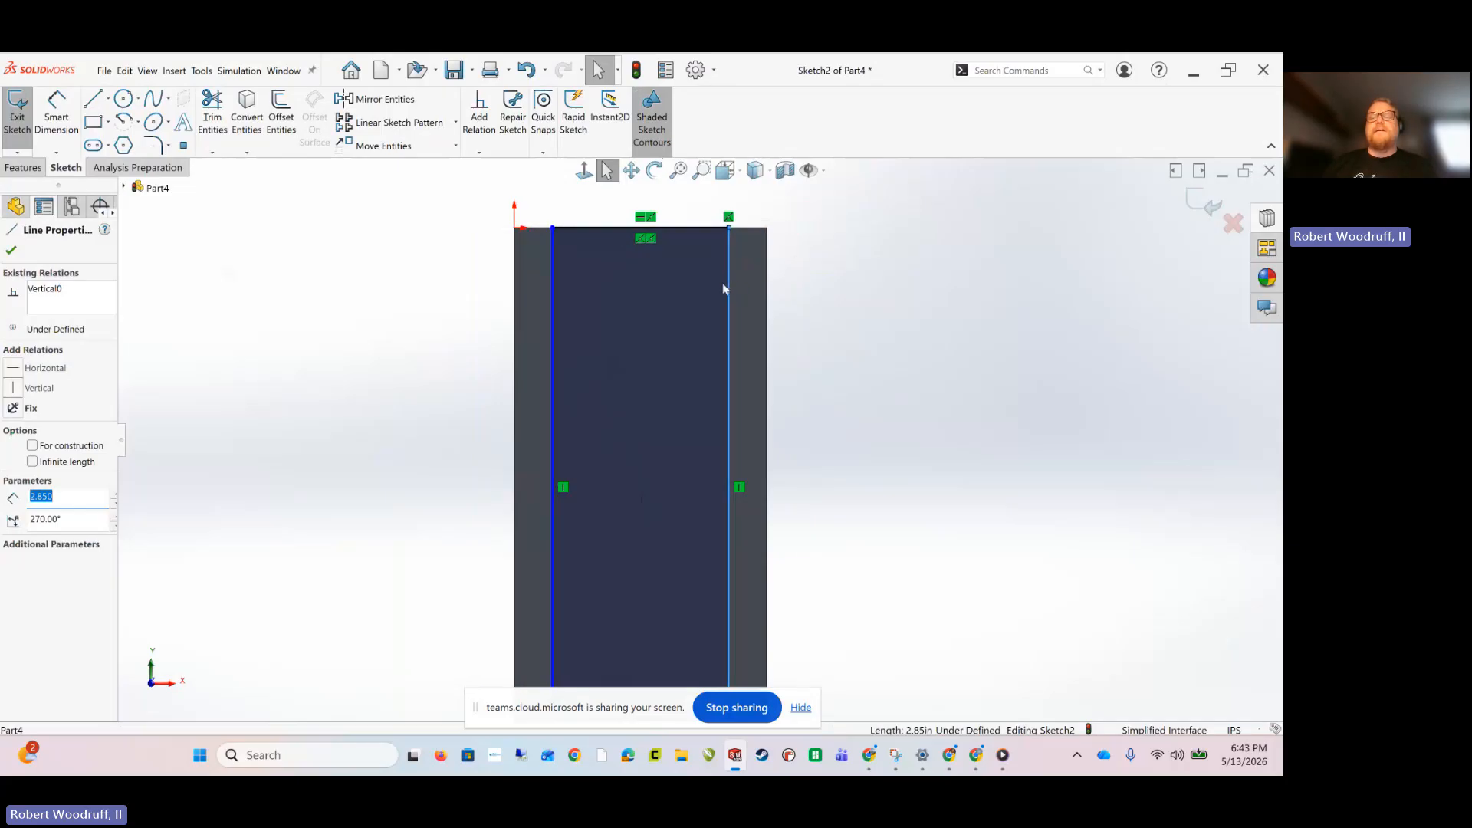
{"action": "mouse_move", "coordinate": [730, 291]}
{"action": "left_mouse_down"}
{"action": "mouse_move", "coordinate": [644, 299]}
{"action": "mouse_move", "coordinate": [720, 298]}
{"action": "mouse_move", "coordinate": [735, 315]}
{"action": "mouse_move", "coordinate": [716, 316]}
{"action": "left_mouse_up"}
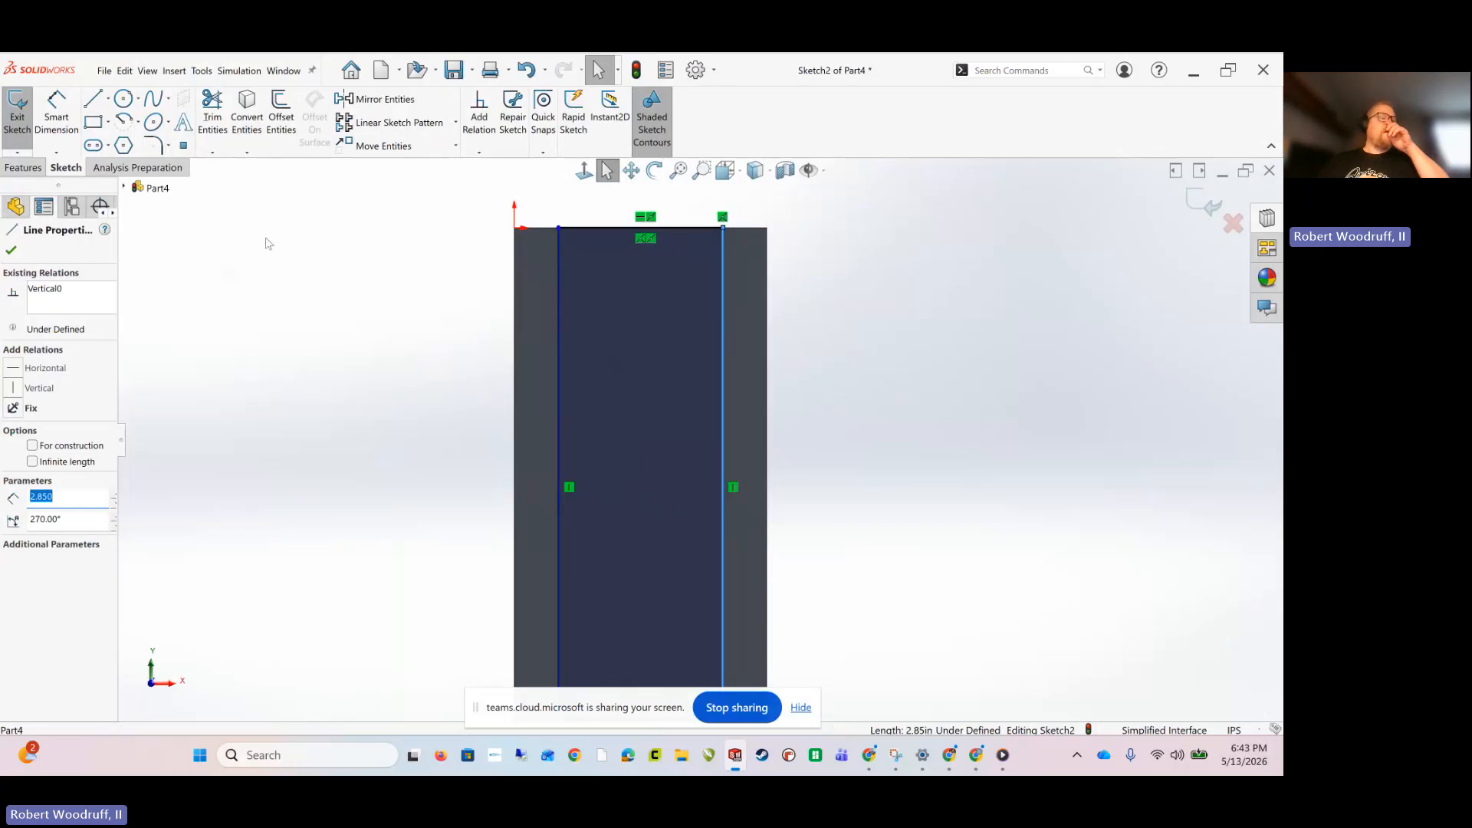
Dimension the rectangle's top line and set its width to 1.195 in
{"action": "left_click", "coordinate": [59, 121]}
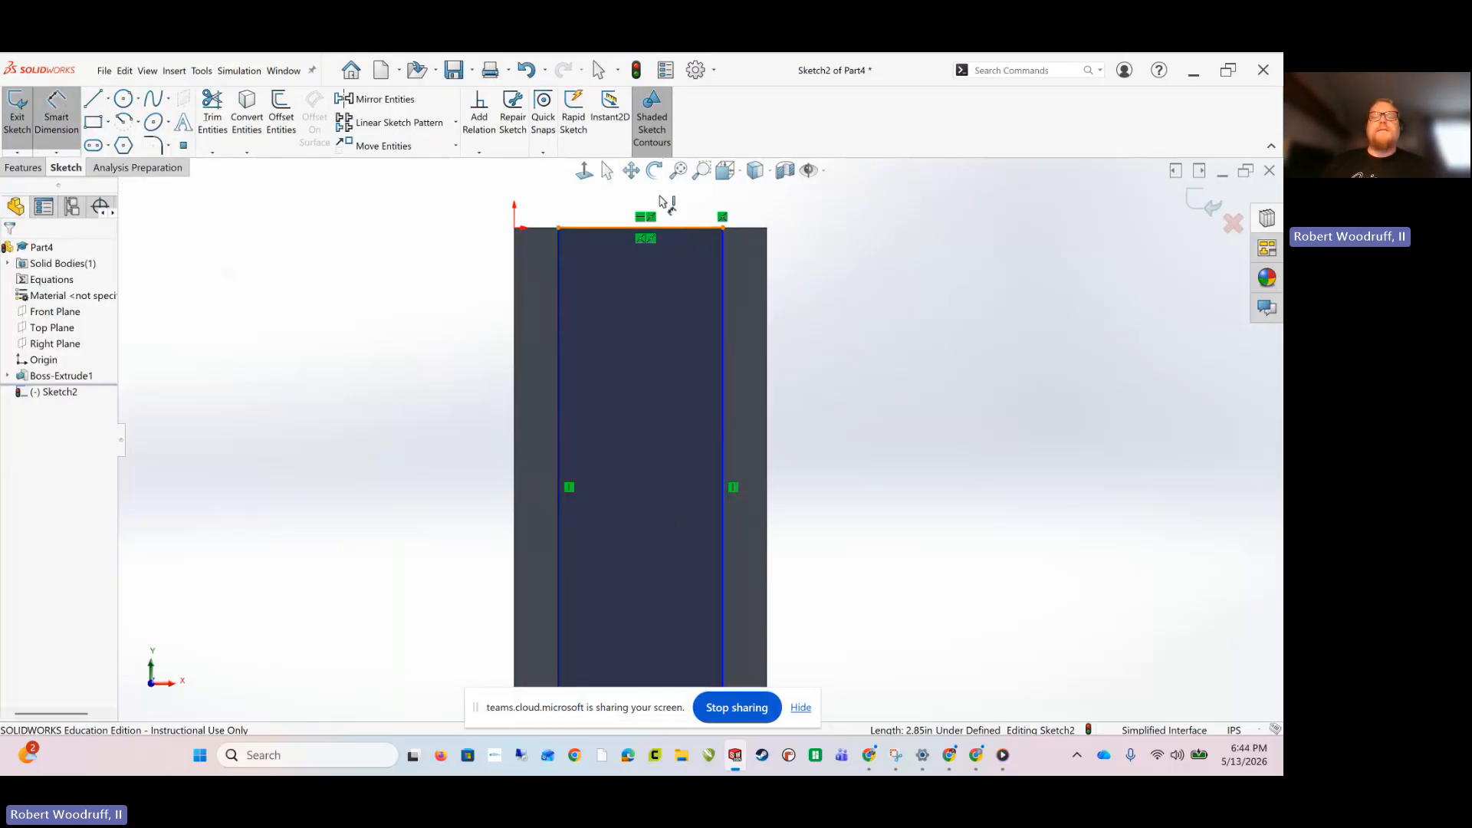
{"action": "left_click", "coordinate": [683, 228]}
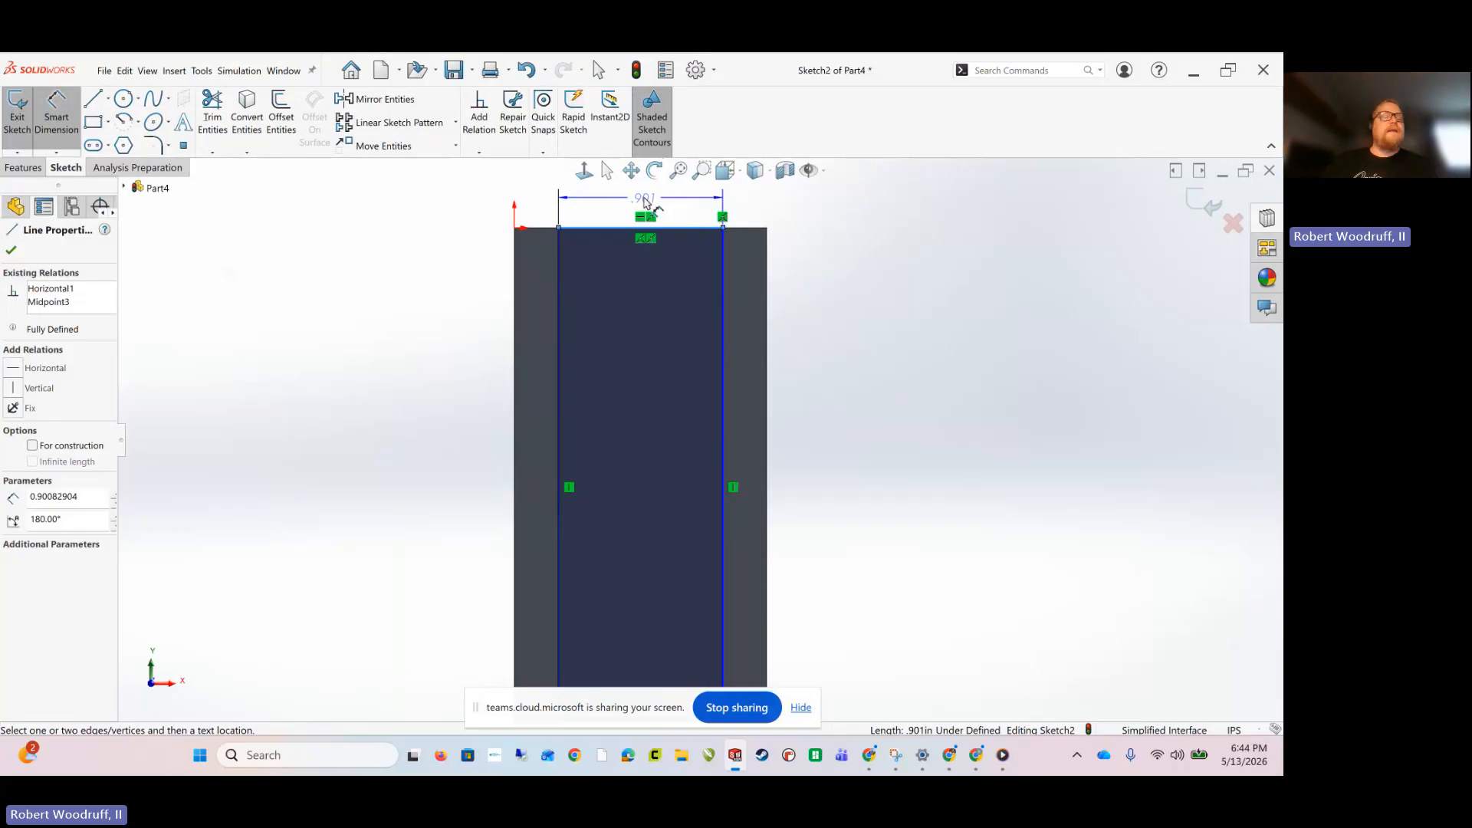
{"action": "left_click", "coordinate": [644, 203]}
{"action": "type", "text": "1."}
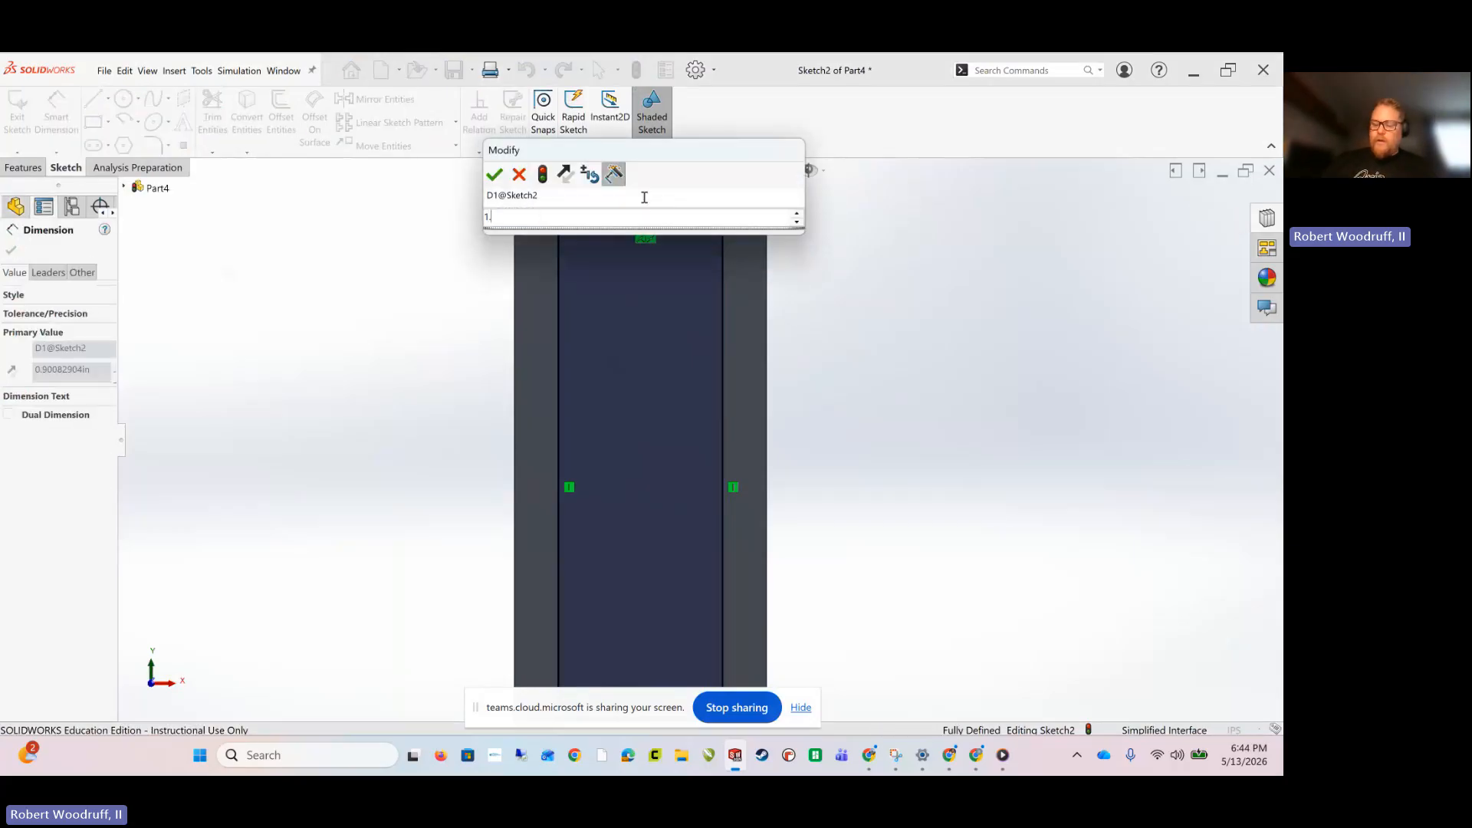
{"action": "type", "text": "195"}
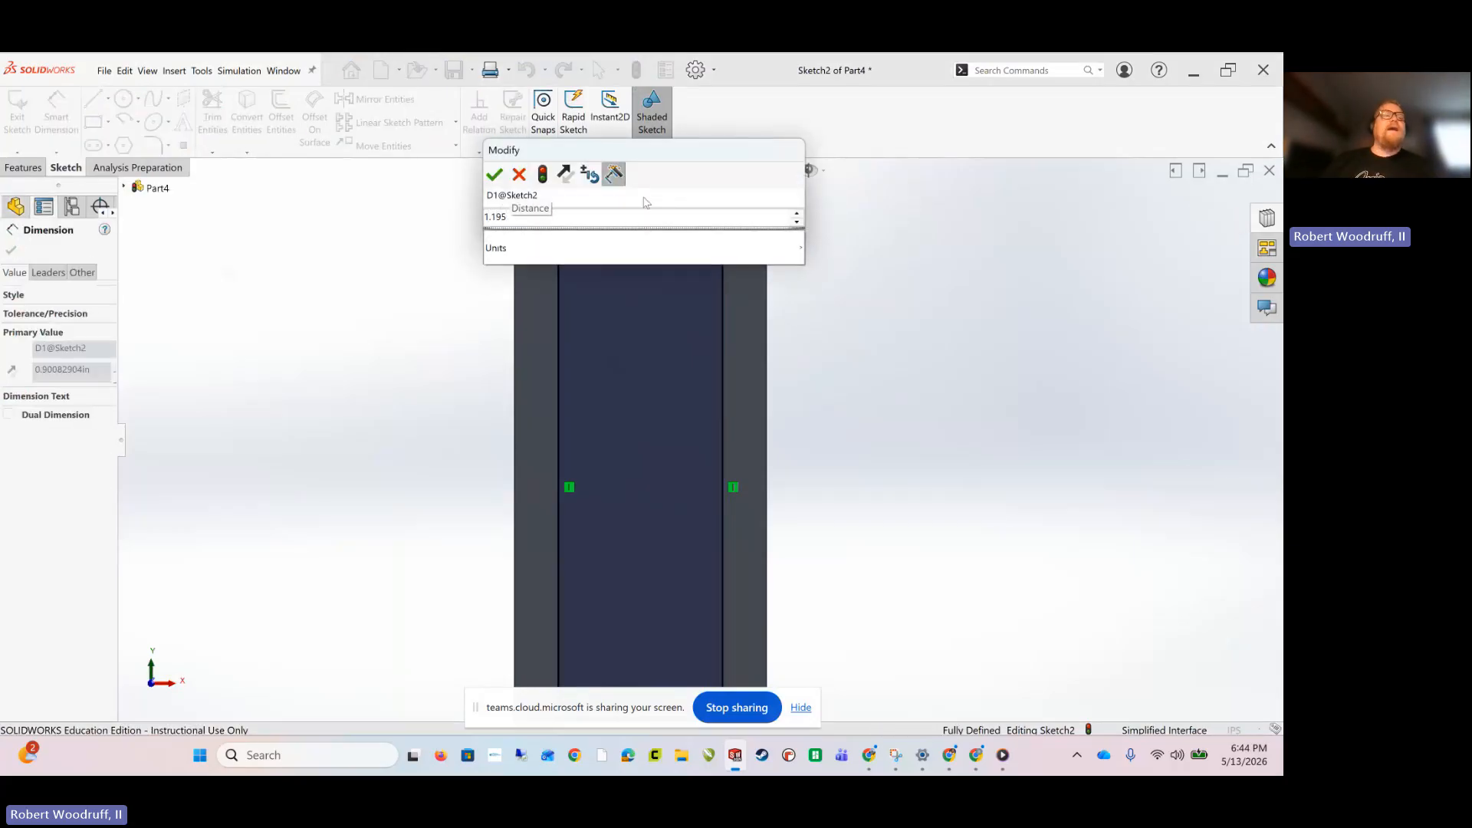
{"action": "key", "text": "Return"}
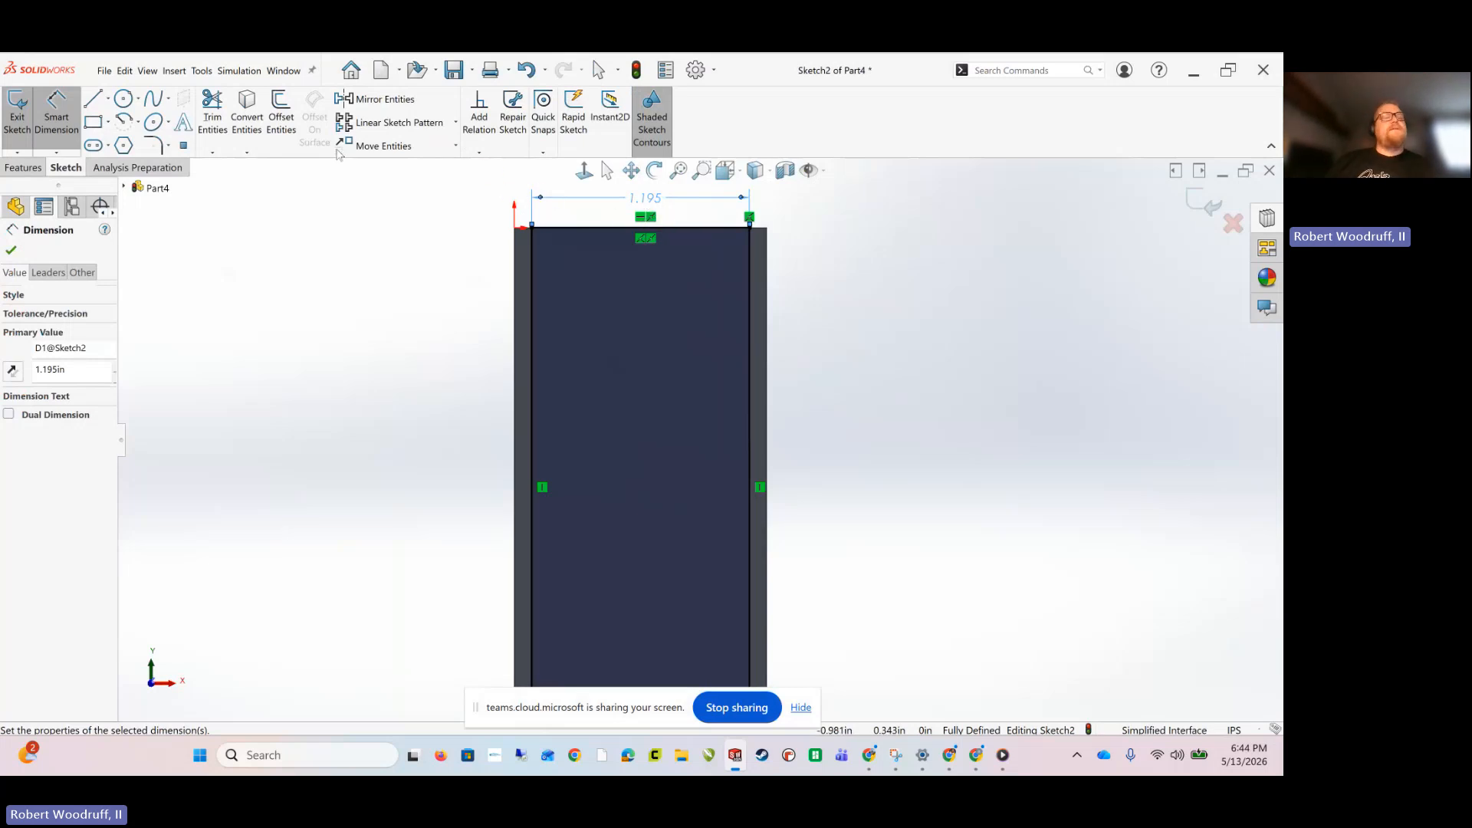
Extrude the 1.195 in wide rectangle as a blind boss 0.1 in deep, merged with the plate
{"action": "left_click", "coordinate": [21, 169]}
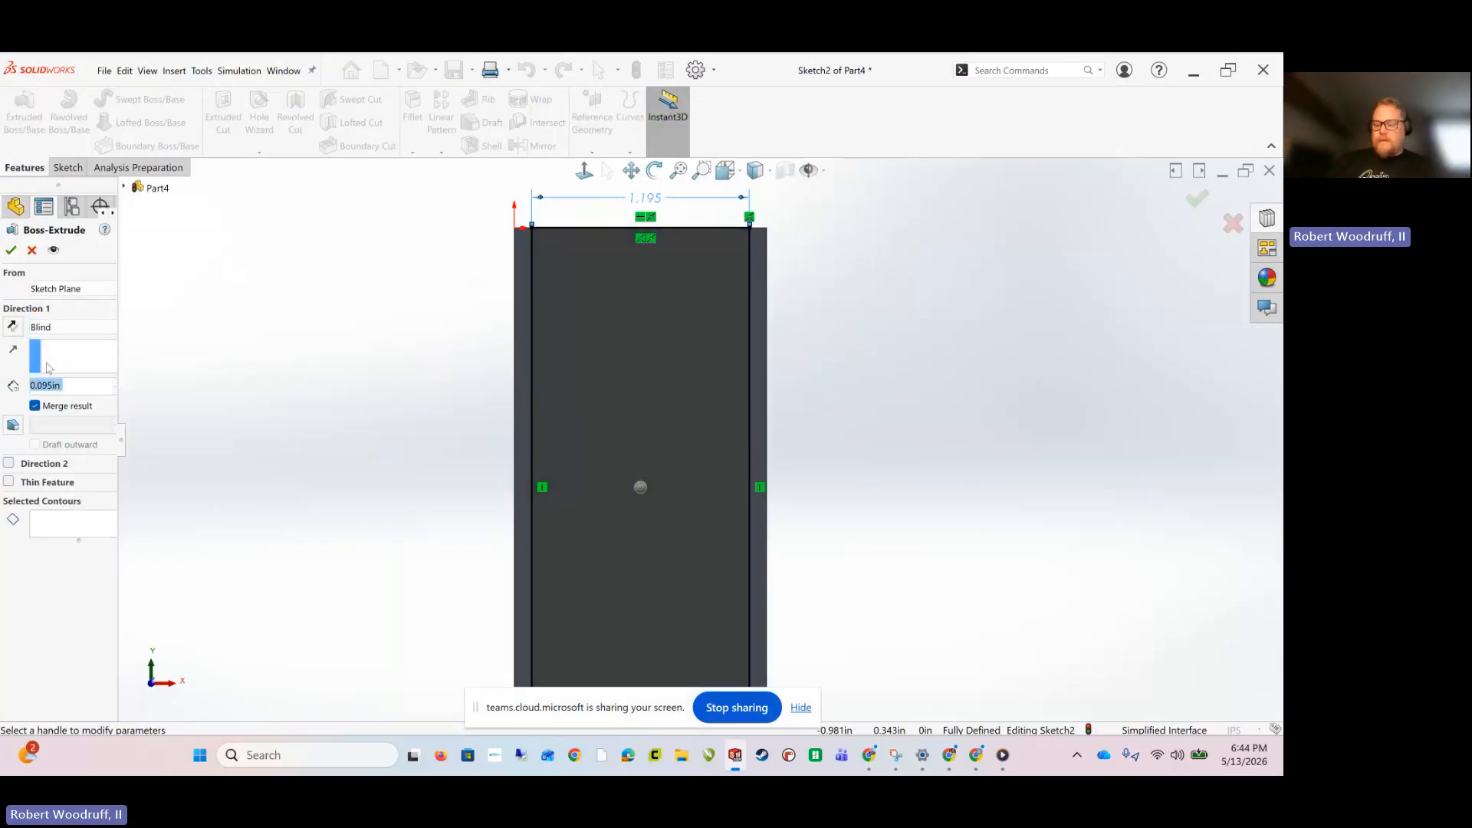
{"action": "type", "text": "."}
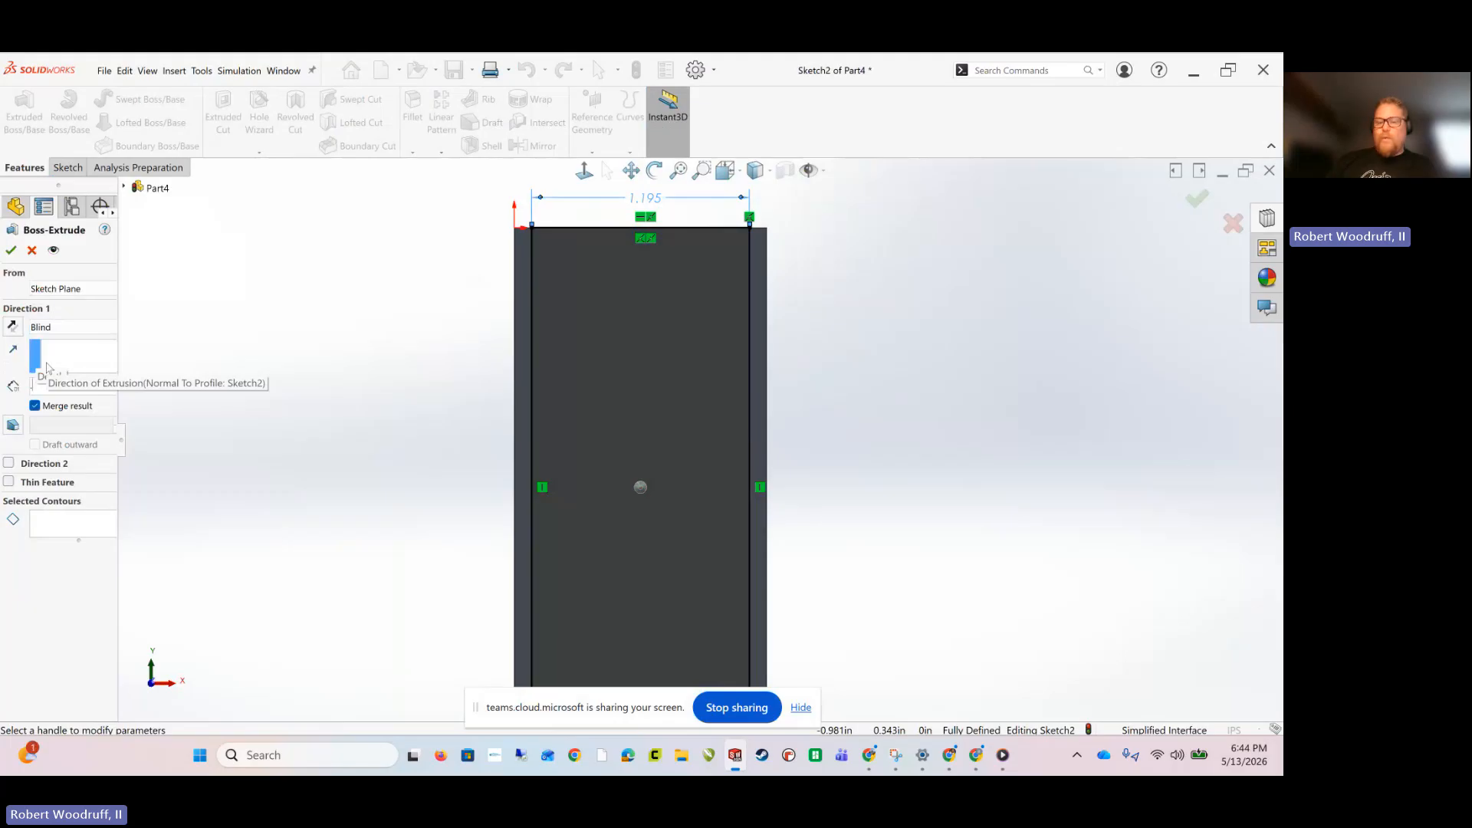
{"action": "type", "text": "1"}
{"action": "key", "text": "Return"}
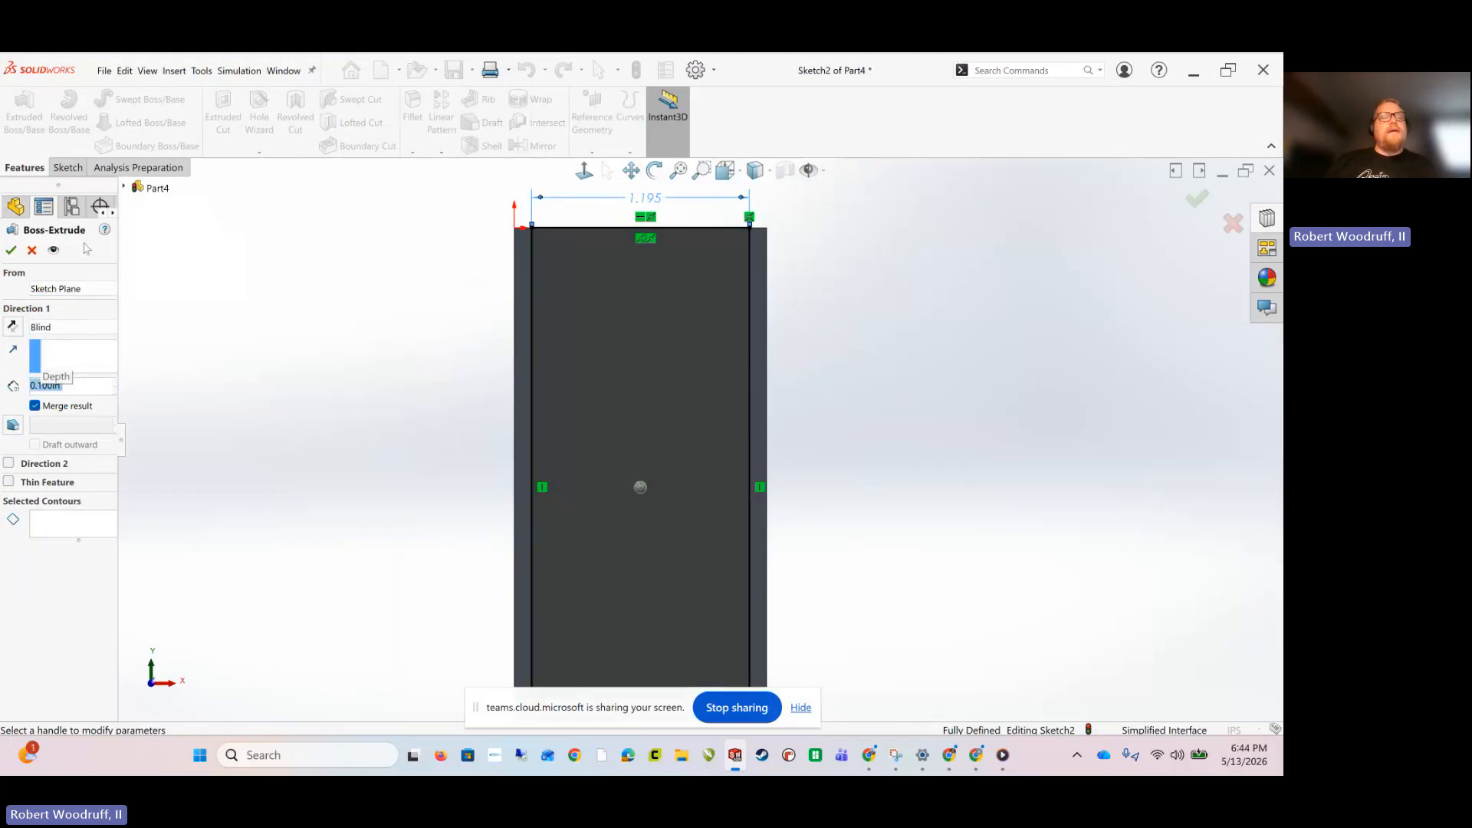
{"action": "left_click", "coordinate": [14, 251]}
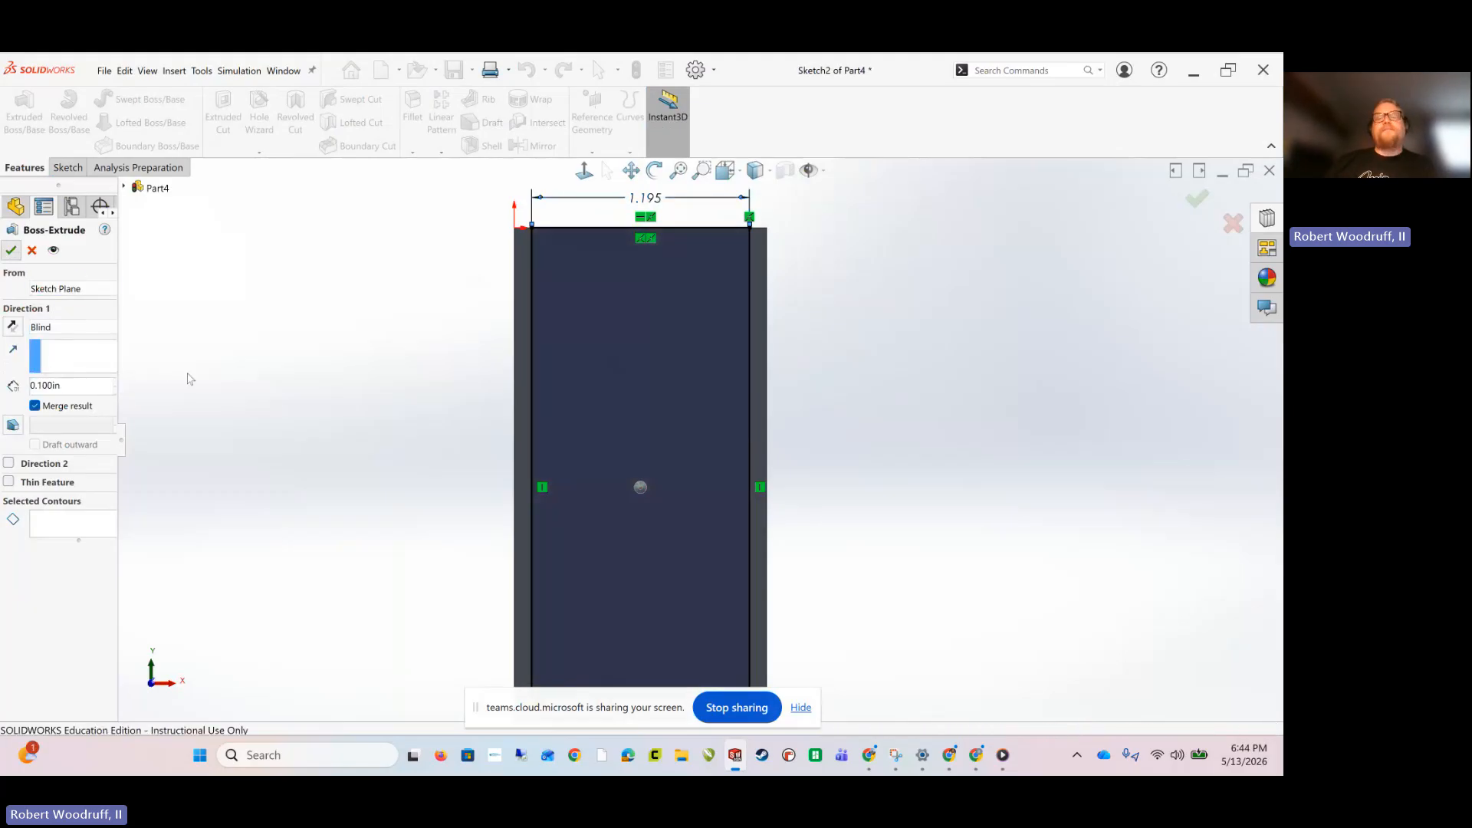
Sketch a vertical centerline on the raised front face, from the midpoint of its top edge to the midpoint of its bottom edge
{"action": "middle_click_drag", "start_coordinate": [352, 374], "coordinate": [636, 512]}
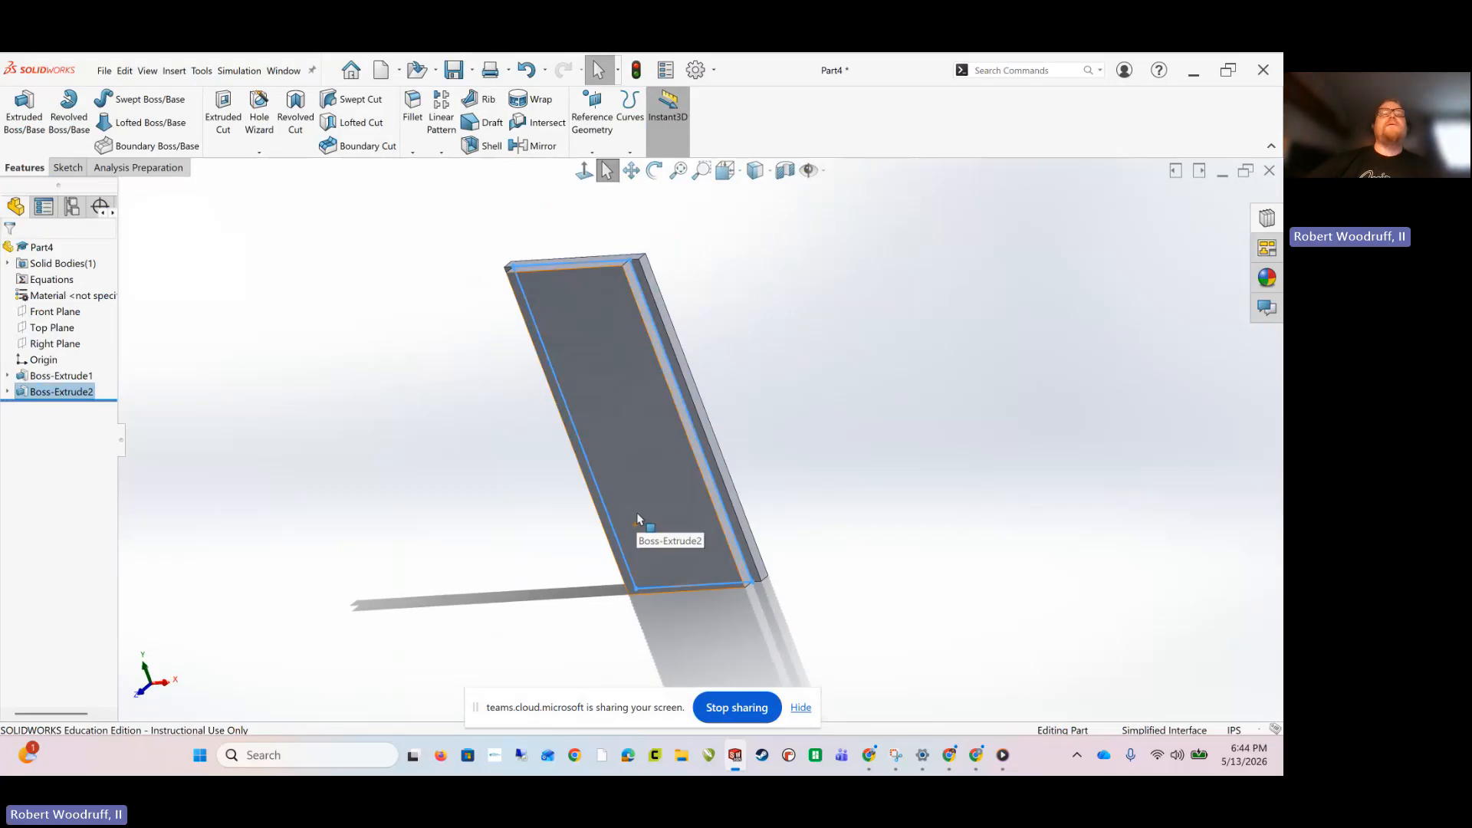
{"action": "middle_click_drag", "start_coordinate": [844, 335], "coordinate": [883, 337]}
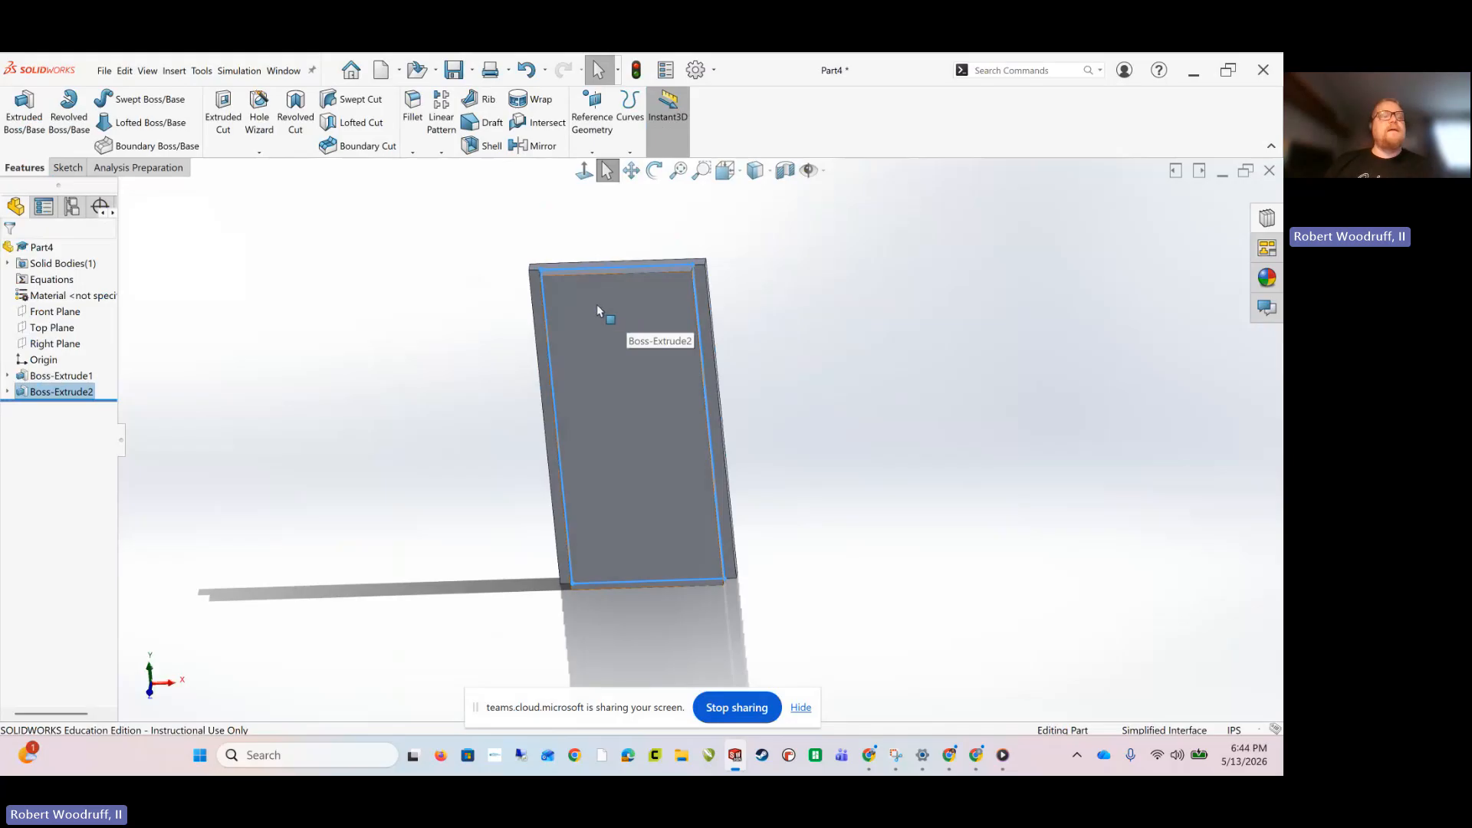
{"action": "left_click", "coordinate": [74, 168]}
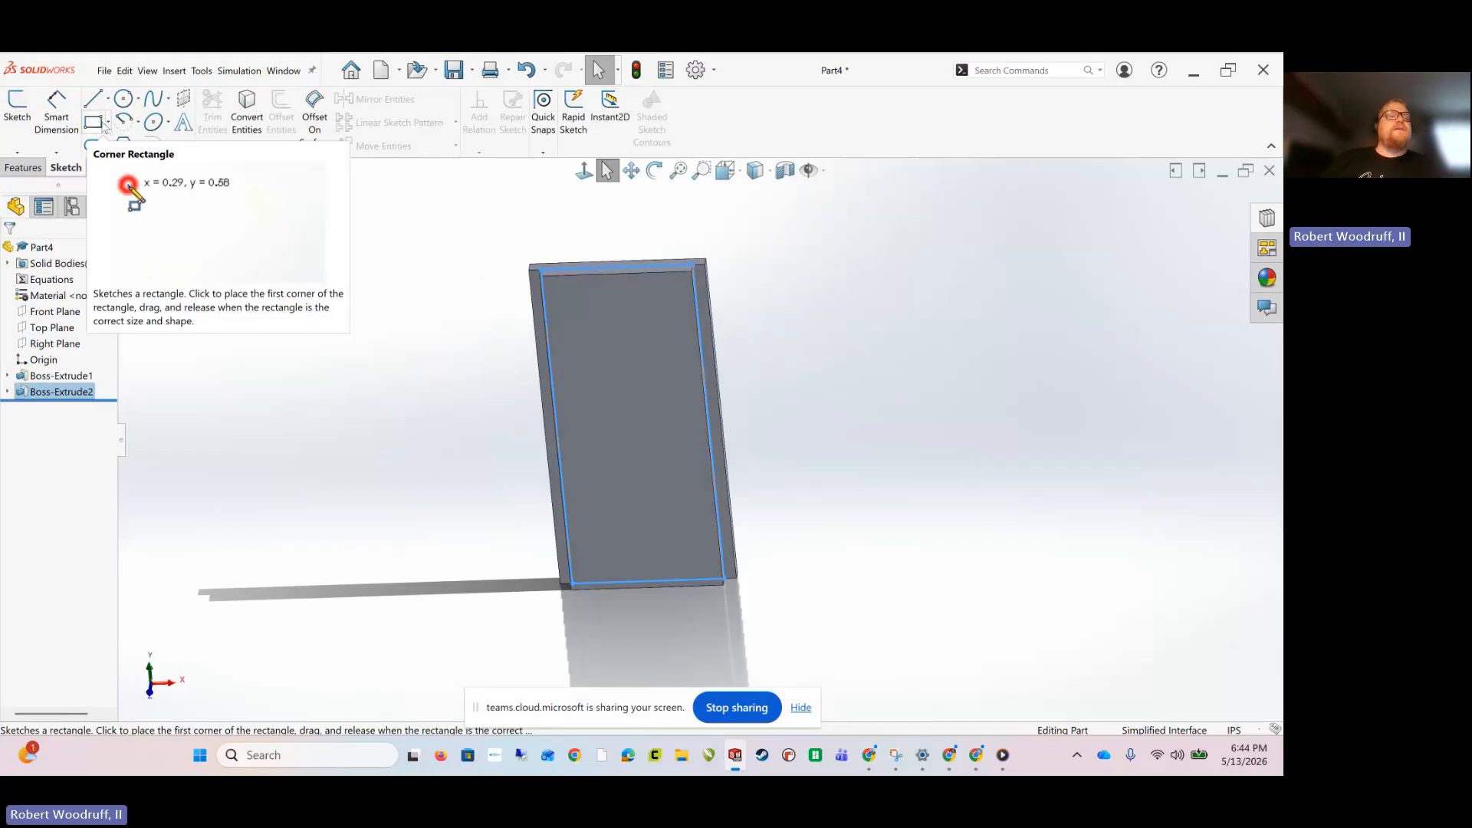
{"action": "left_click", "coordinate": [109, 100]}
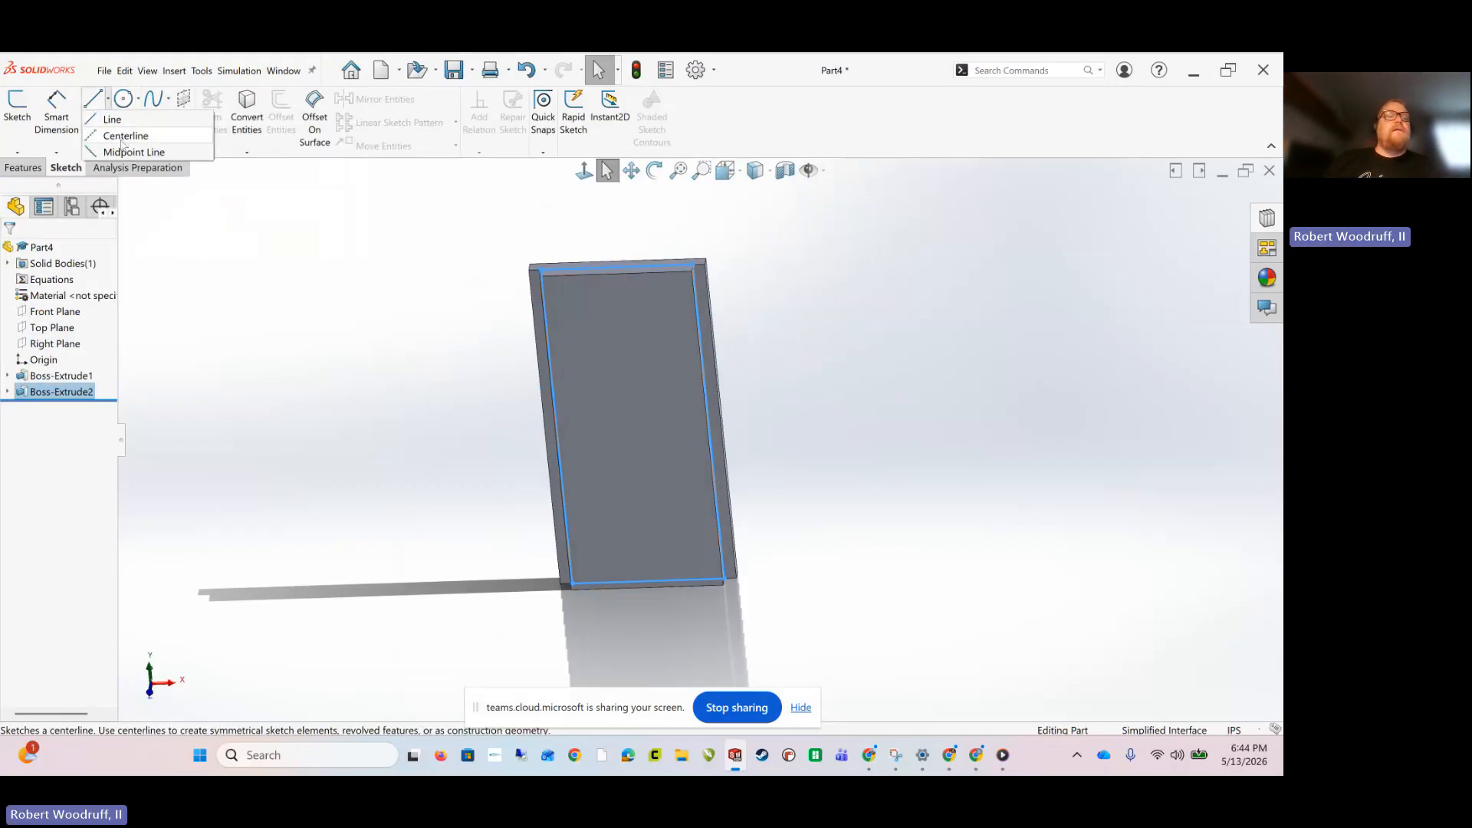
{"action": "left_click", "coordinate": [113, 136]}
{"action": "left_click", "coordinate": [633, 383]}
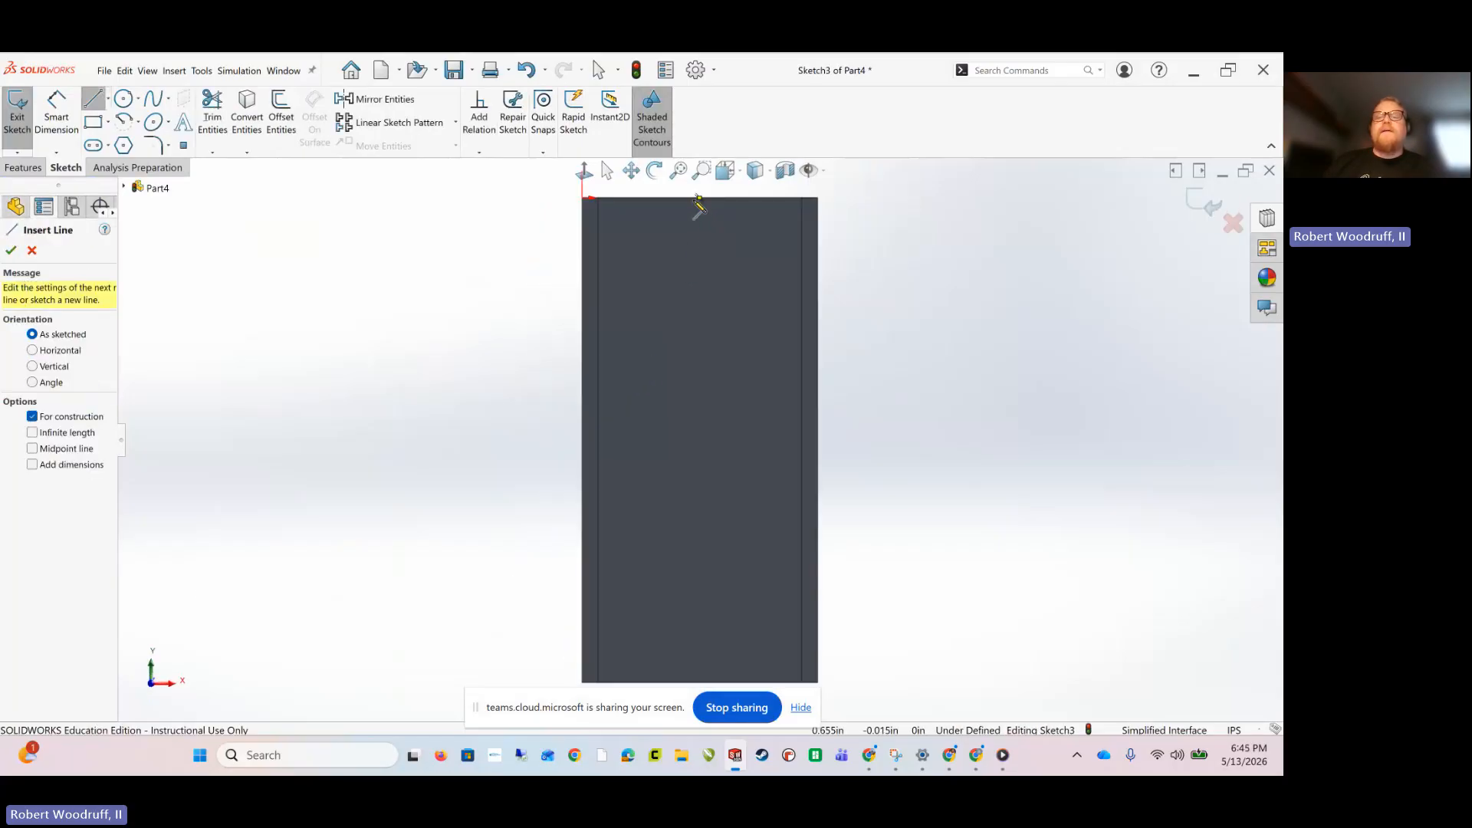
{"action": "left_click", "coordinate": [700, 197]}
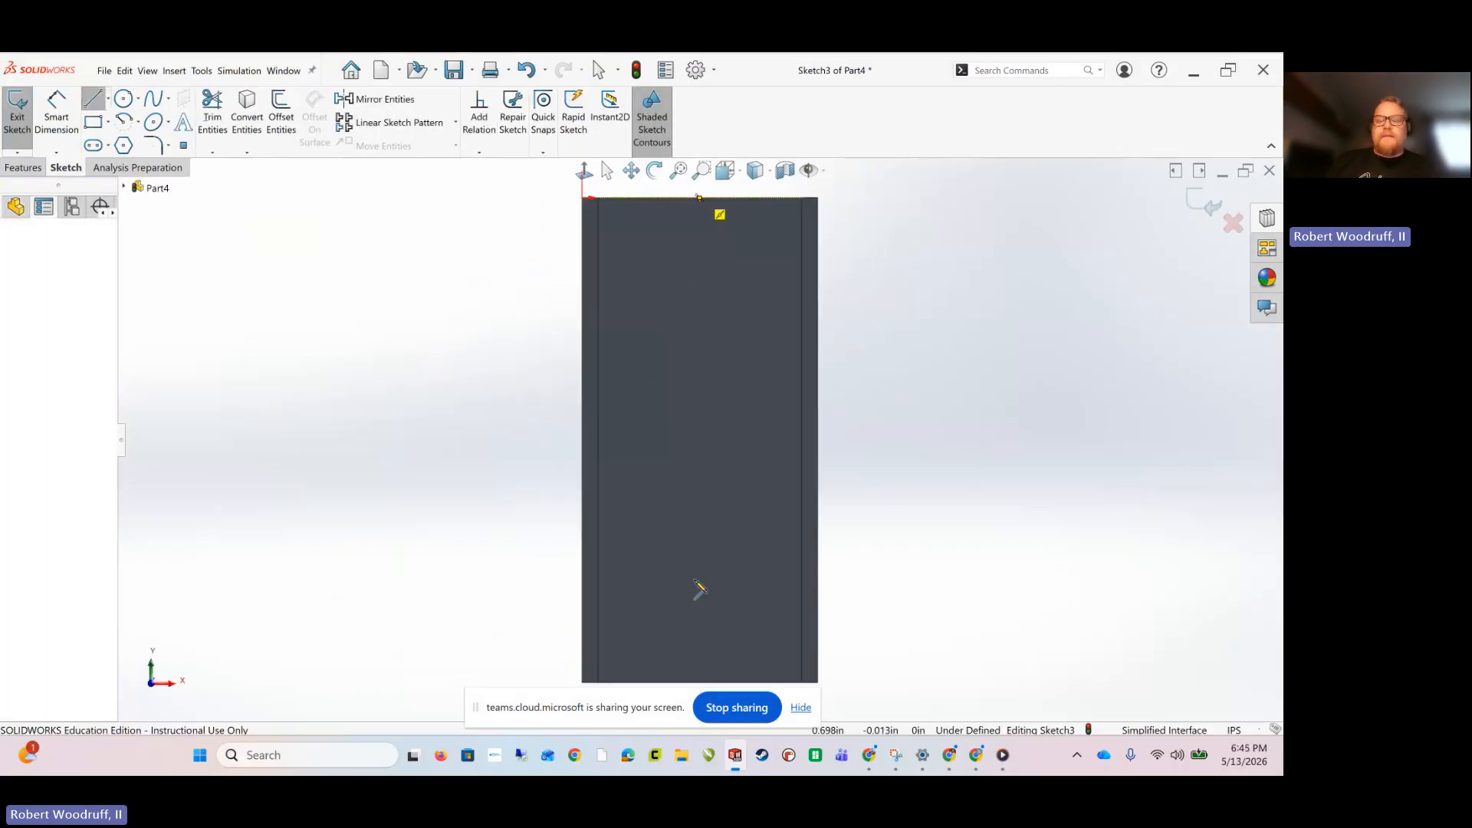
{"action": "scroll", "coordinate": [702, 652], "scroll_direction": "down", "scroll_amount": 1}
{"action": "scroll", "coordinate": [702, 652], "scroll_direction": "down", "scroll_amount": 1}
{"action": "scroll", "coordinate": [702, 652], "scroll_direction": "up", "scroll_amount": 1}
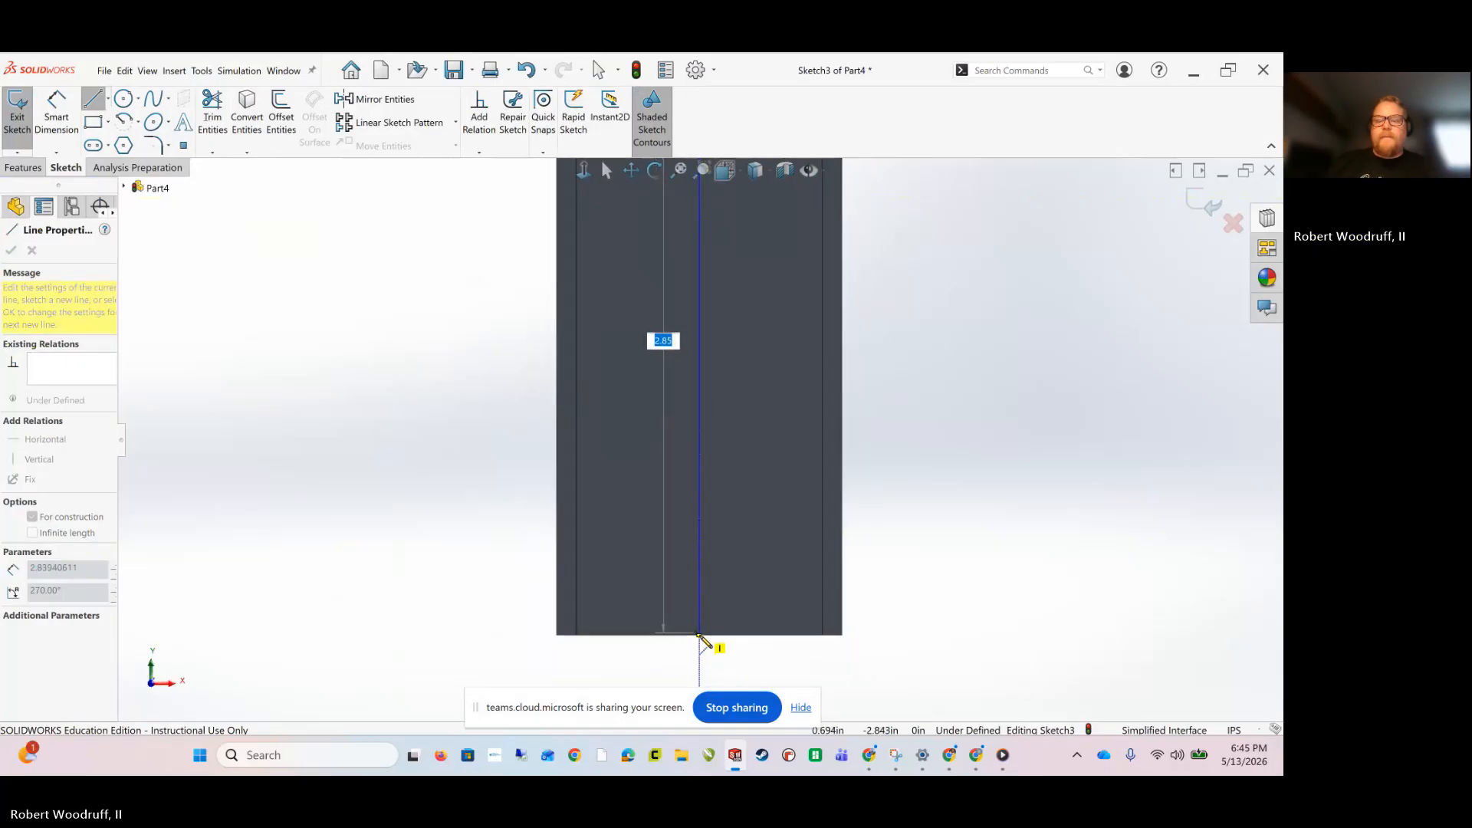
{"action": "left_click", "coordinate": [700, 636]}
Sketch a center rectangle about 0.613 by 0.213 in on the vertical centerline, centred about 0.33 in below the front face's top edge
{"action": "scroll", "coordinate": [704, 448], "scroll_direction": "down", "scroll_amount": 1}
{"action": "scroll", "coordinate": [704, 450], "scroll_direction": "up", "scroll_amount": 2}
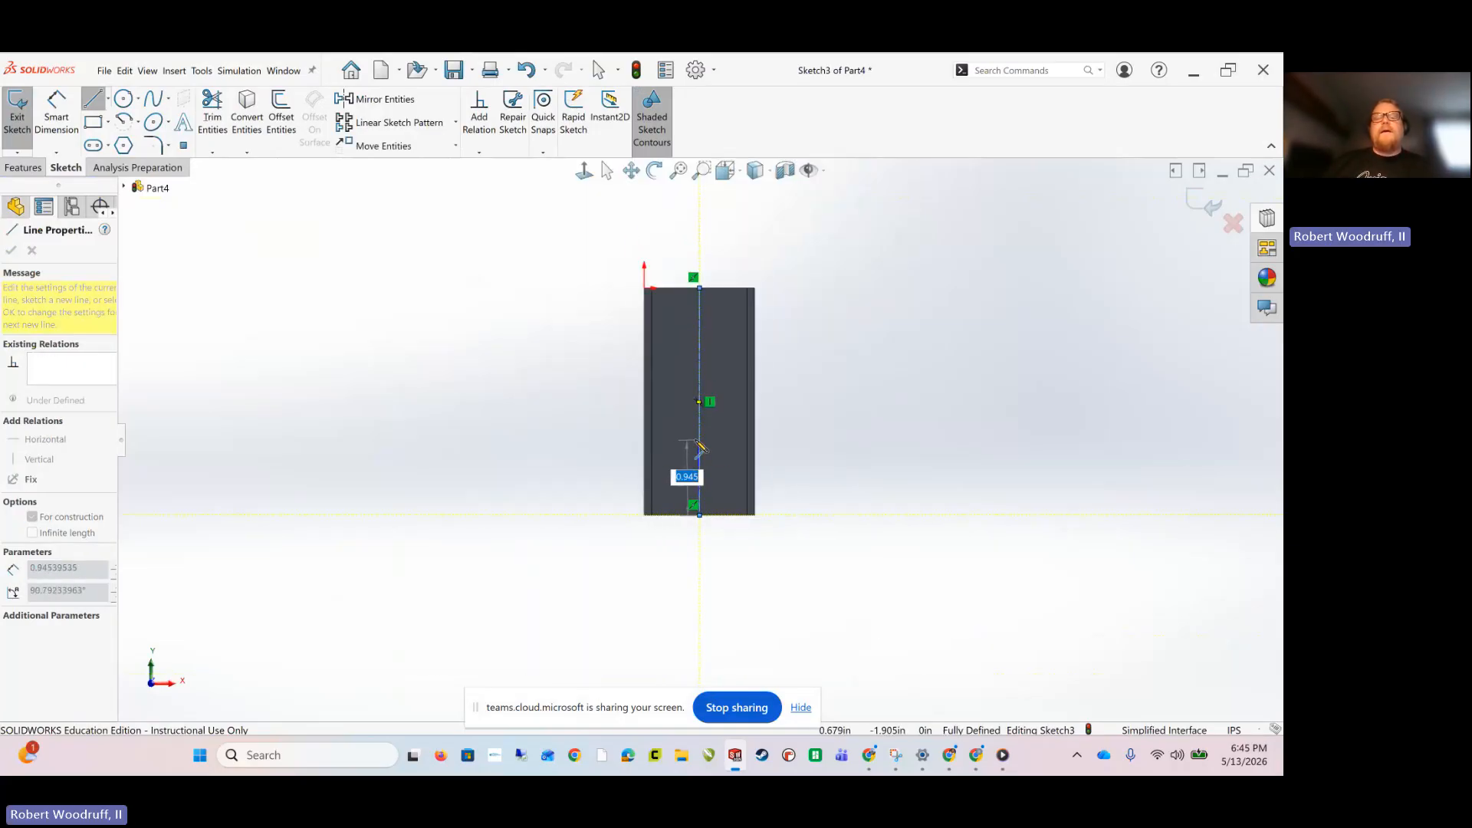
{"action": "left_click", "coordinate": [108, 122]}
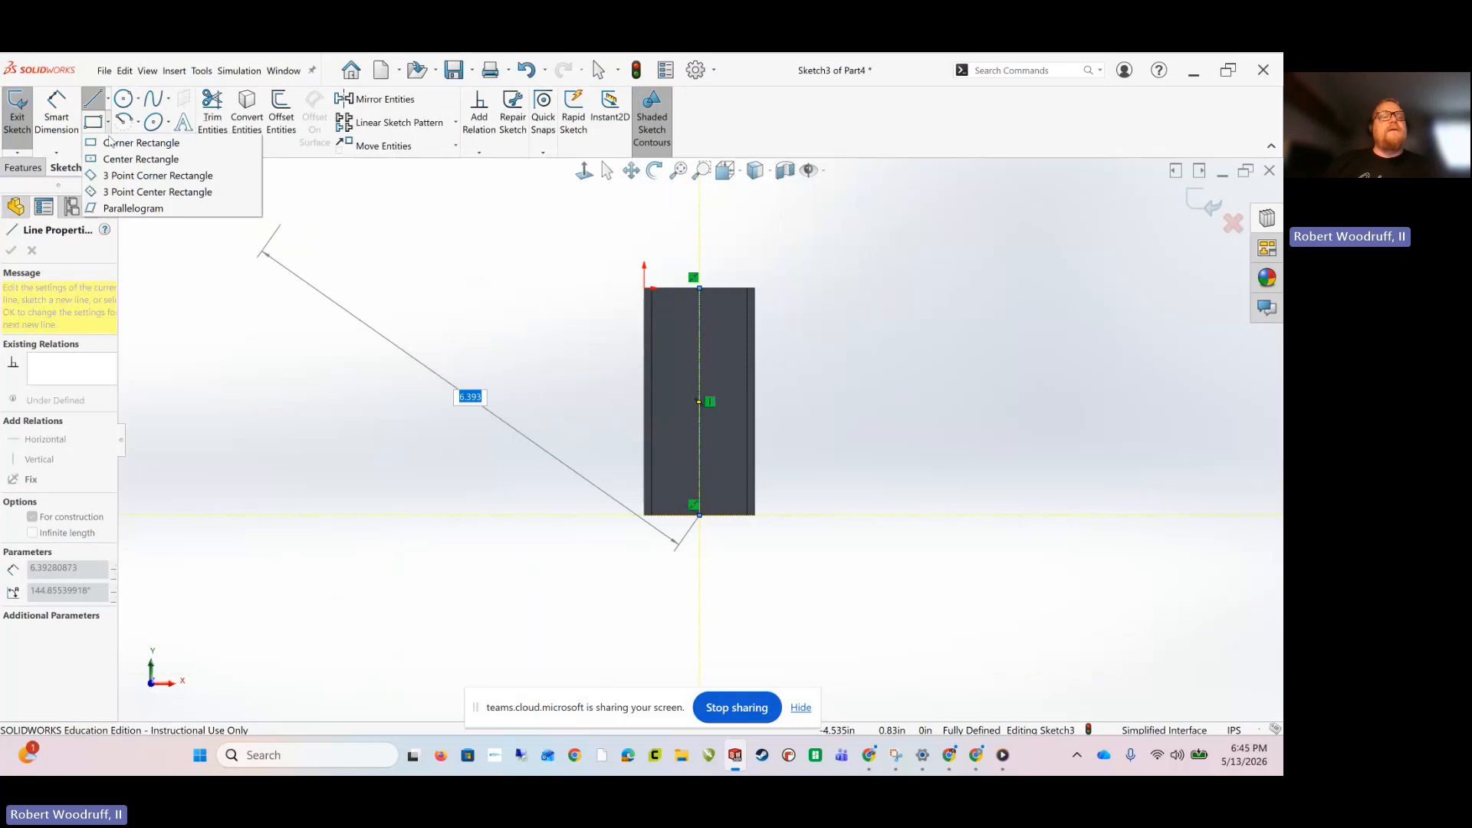
{"action": "left_click", "coordinate": [141, 154]}
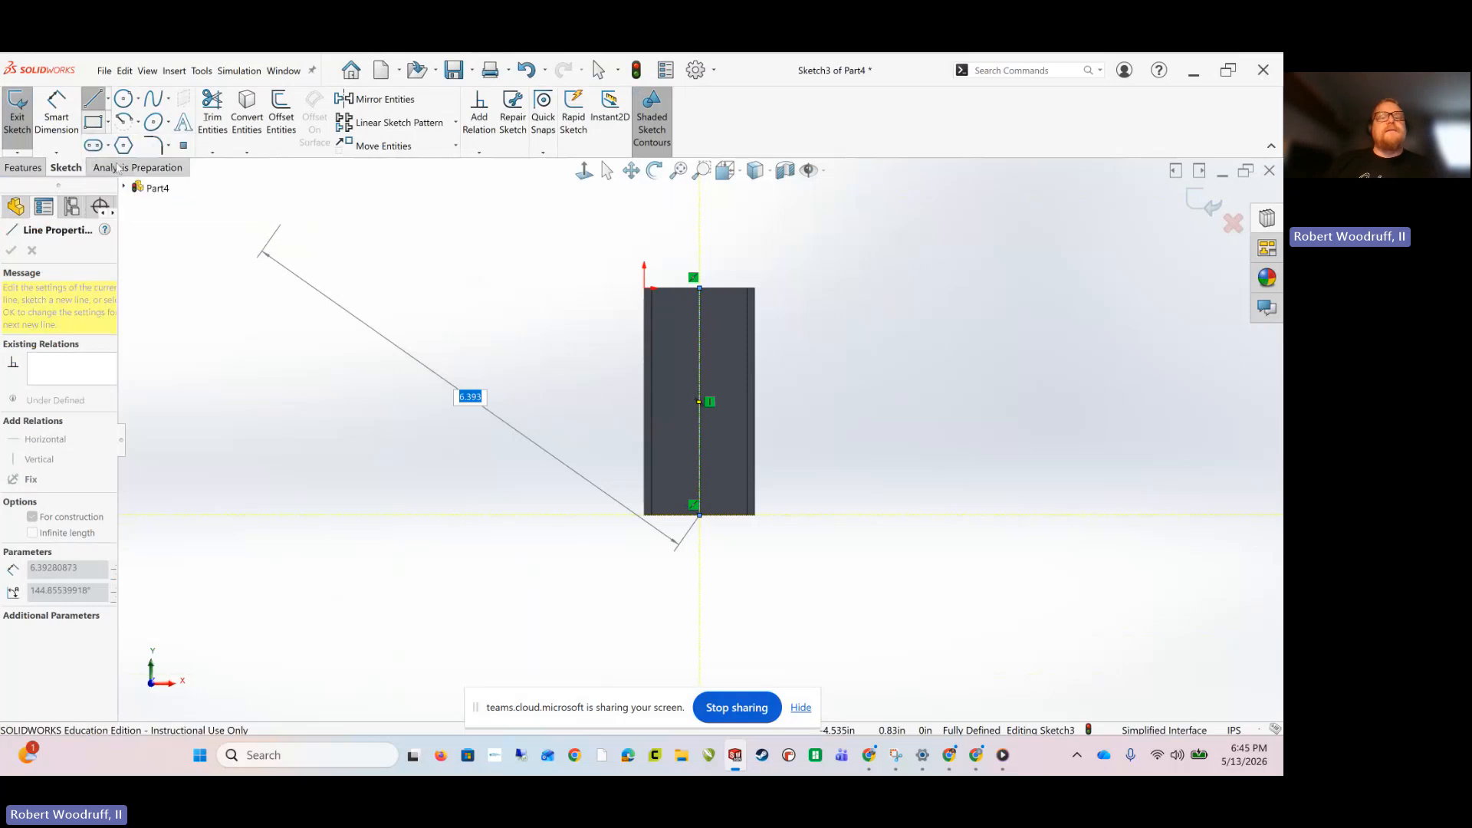
{"action": "left_click", "coordinate": [700, 315]}
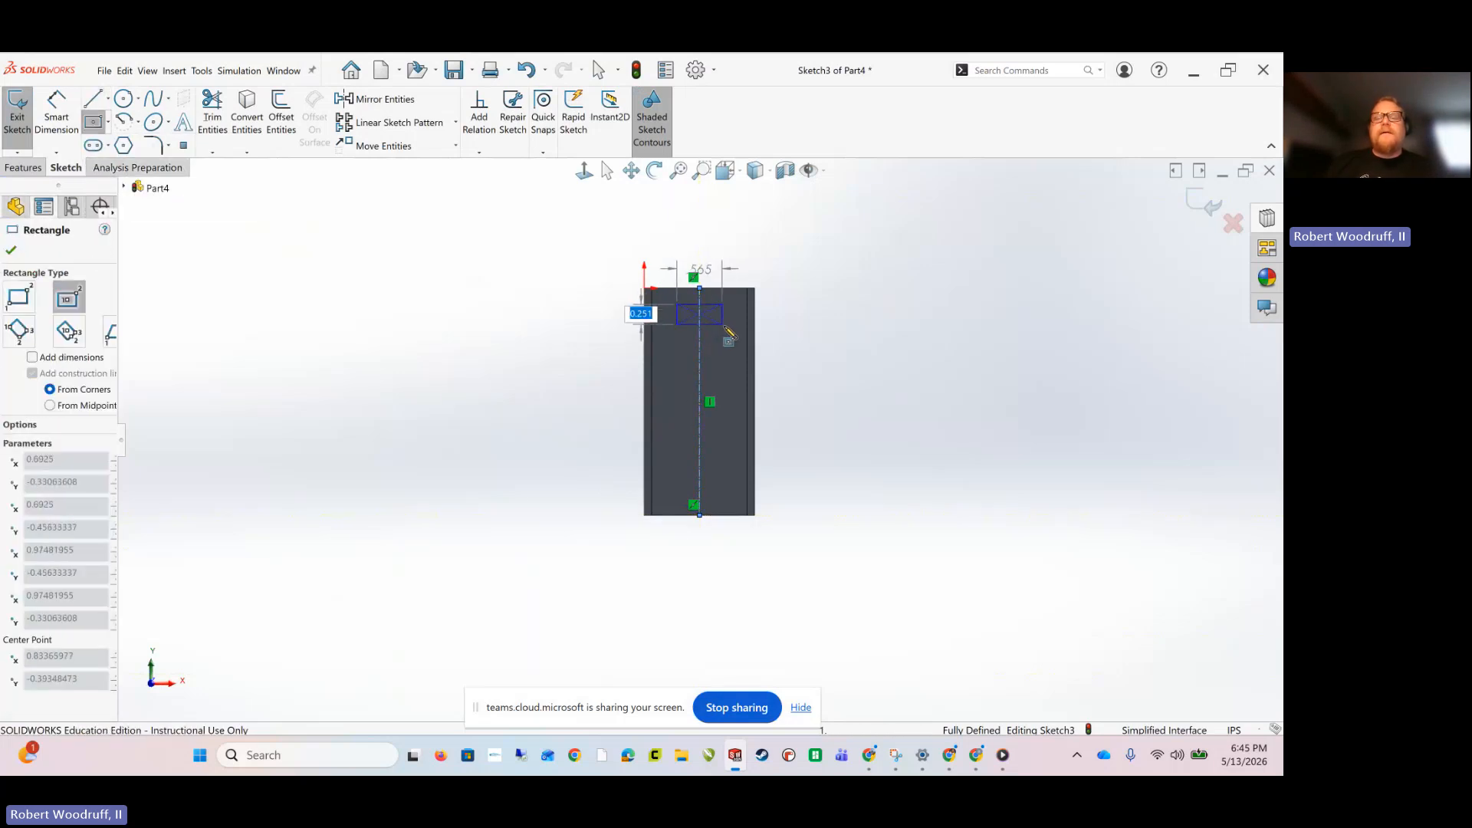
{"action": "scroll", "coordinate": [716, 323], "scroll_direction": "down", "scroll_amount": 1}
{"action": "scroll", "coordinate": [719, 330], "scroll_direction": "down", "scroll_amount": 4}
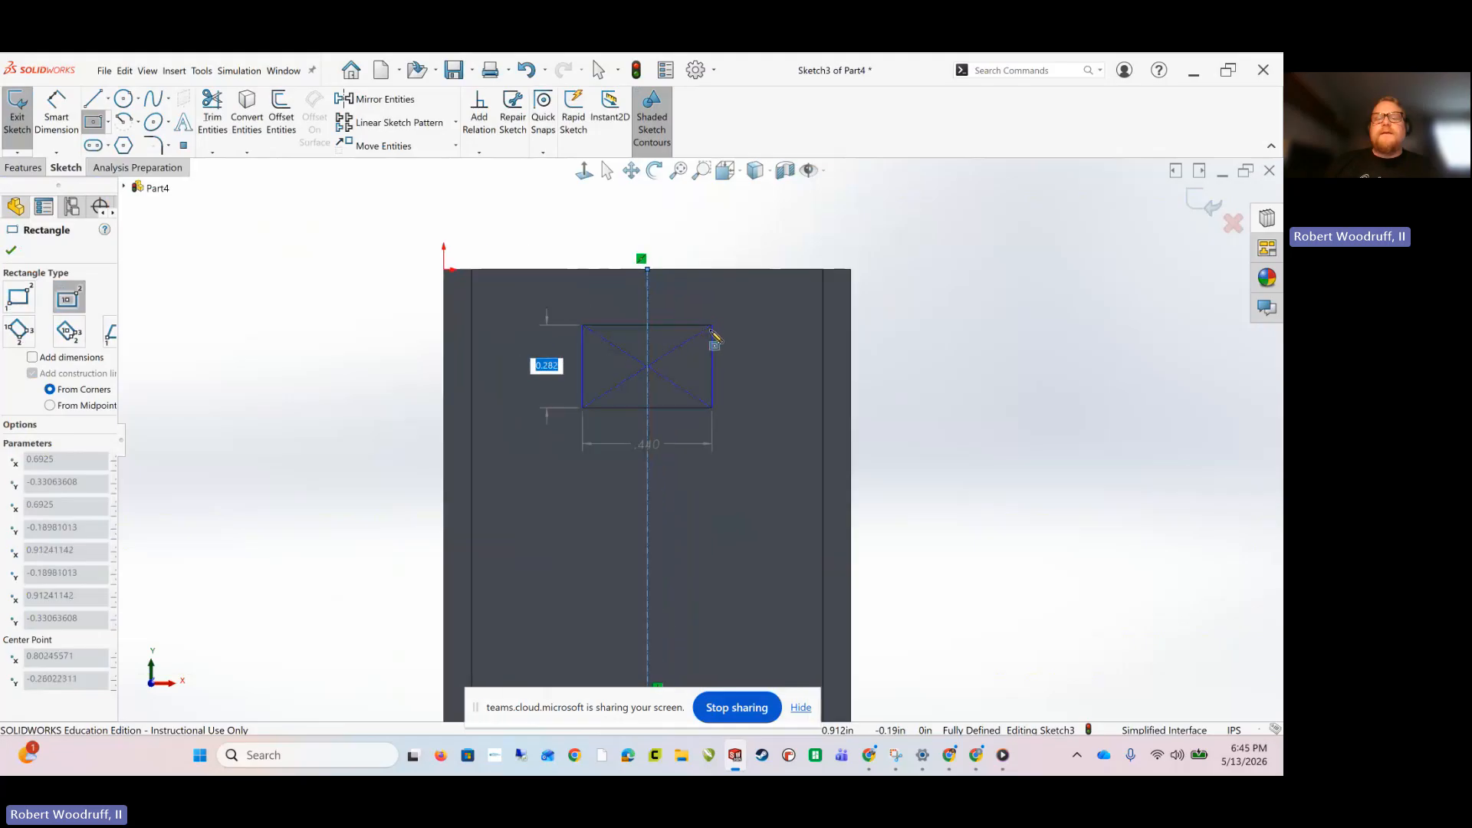
{"action": "left_click", "coordinate": [746, 352]}
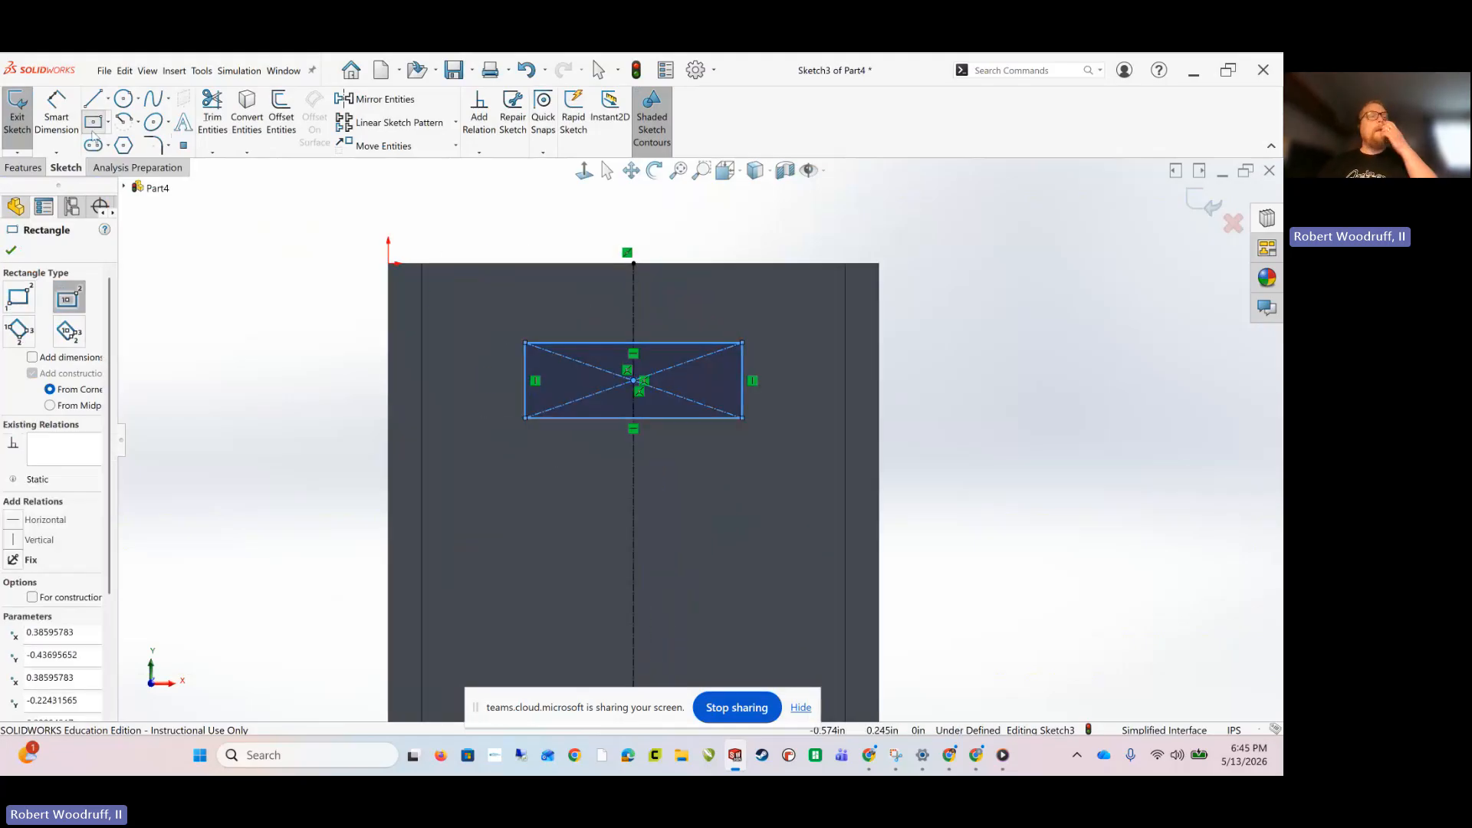
{"action": "key", "text": "Escape"}
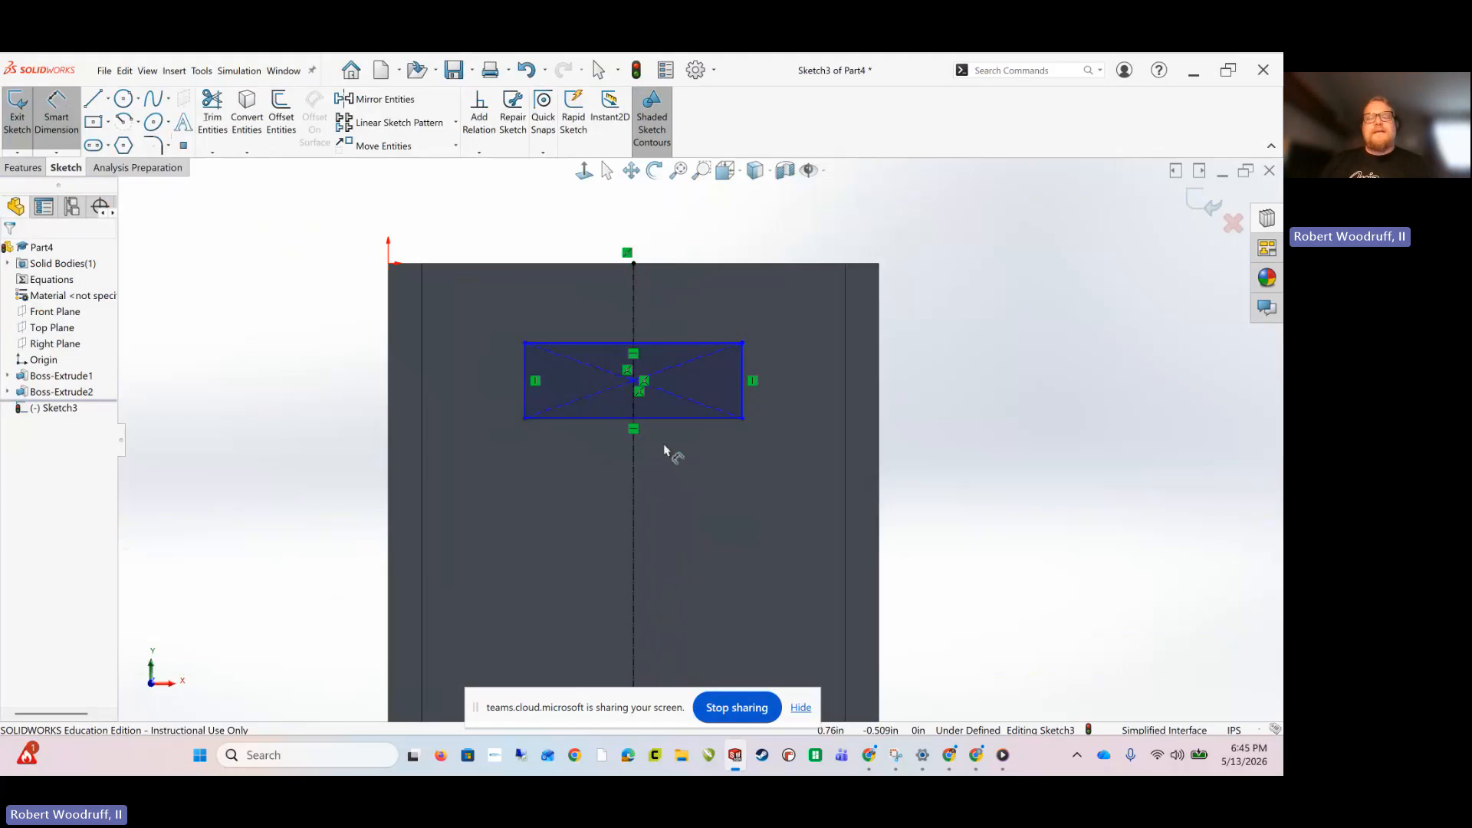
Dimension the rectangle's bottom line and right side, setting the width to 1 in and the height to 0.15 in
{"action": "left_click", "coordinate": [674, 479]}
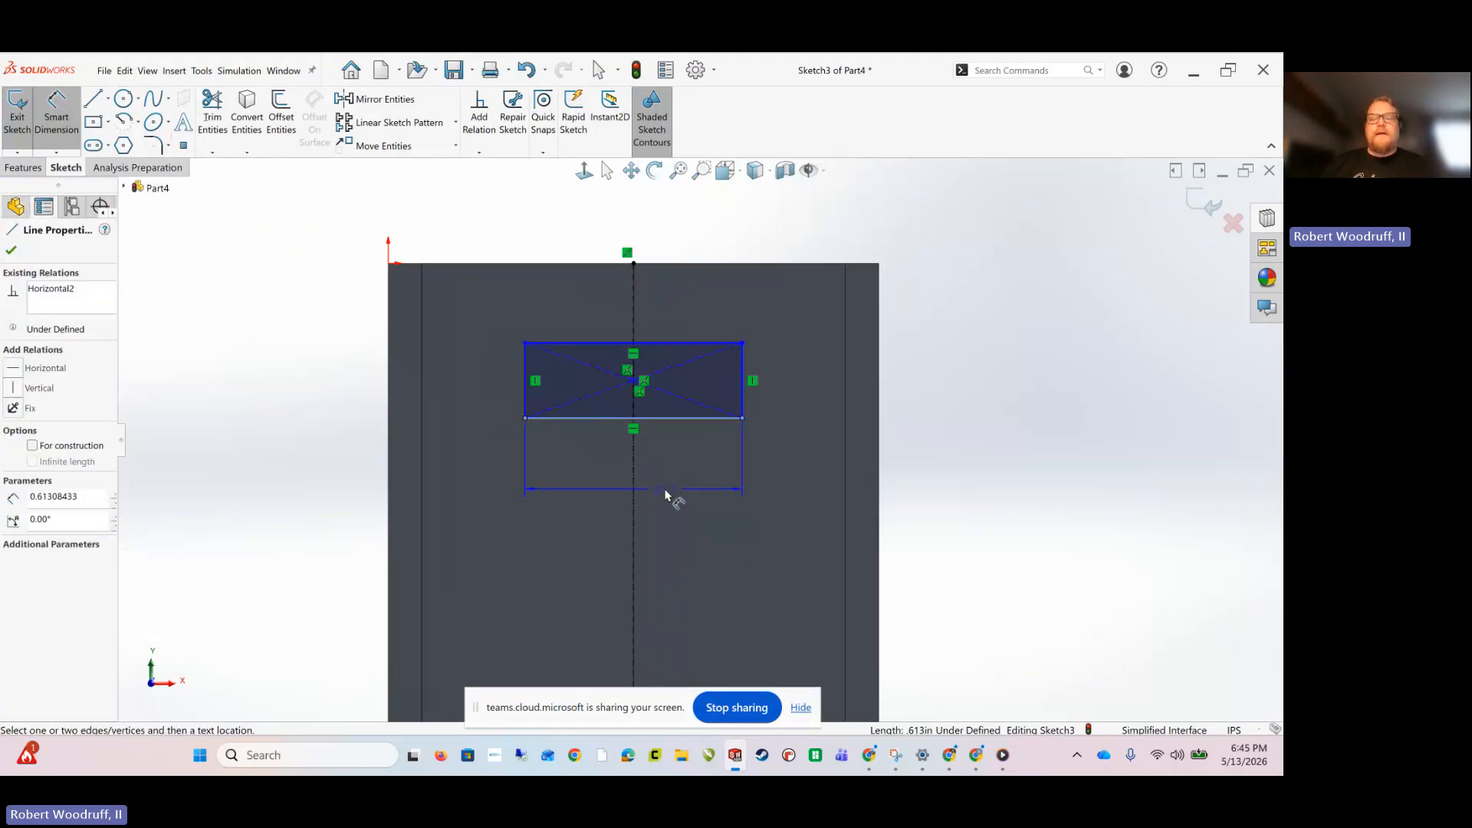
{"action": "left_click", "coordinate": [667, 497]}
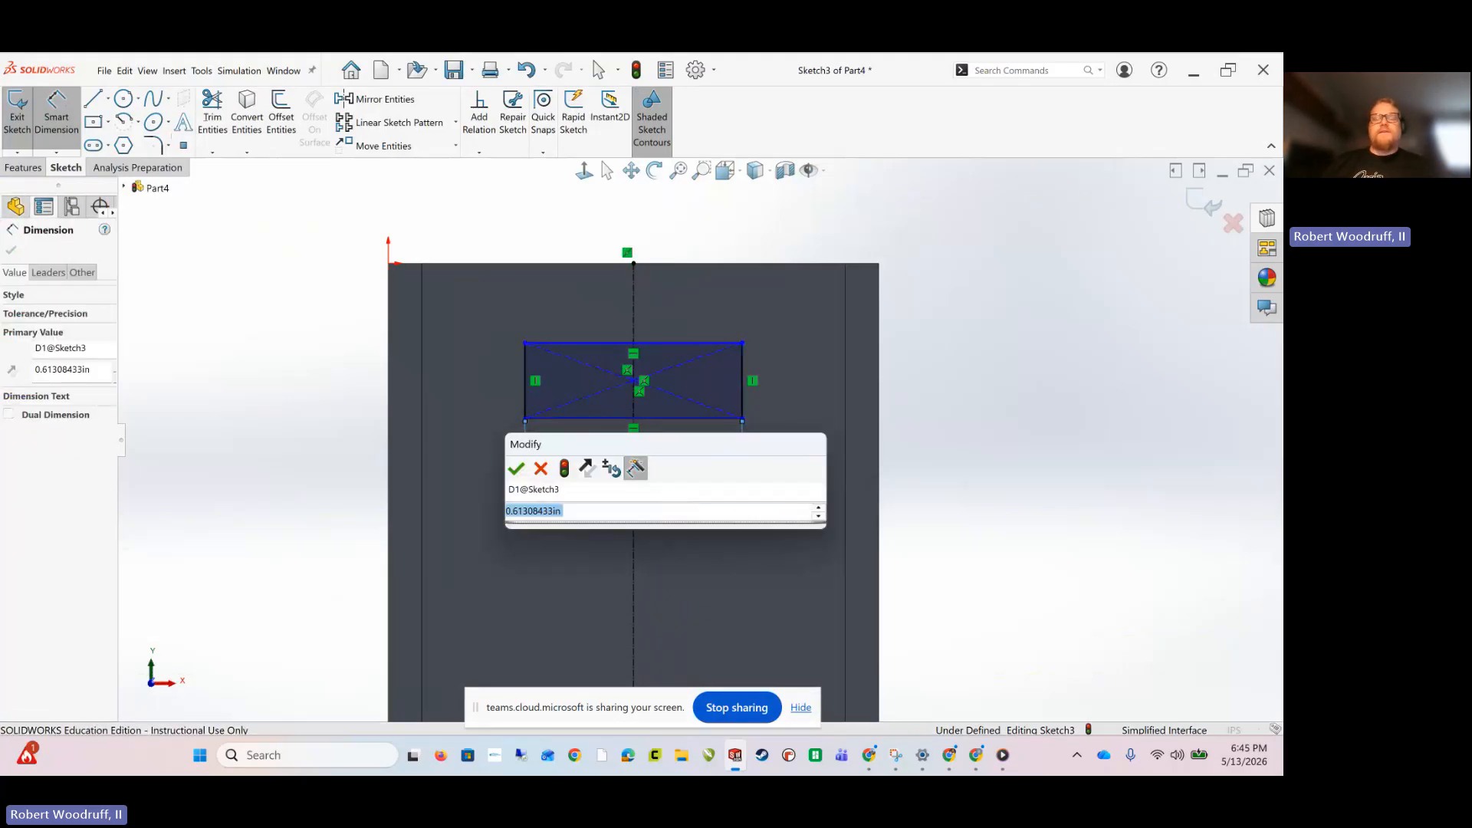
{"action": "type", "text": "1"}
{"action": "key", "text": "Return"}
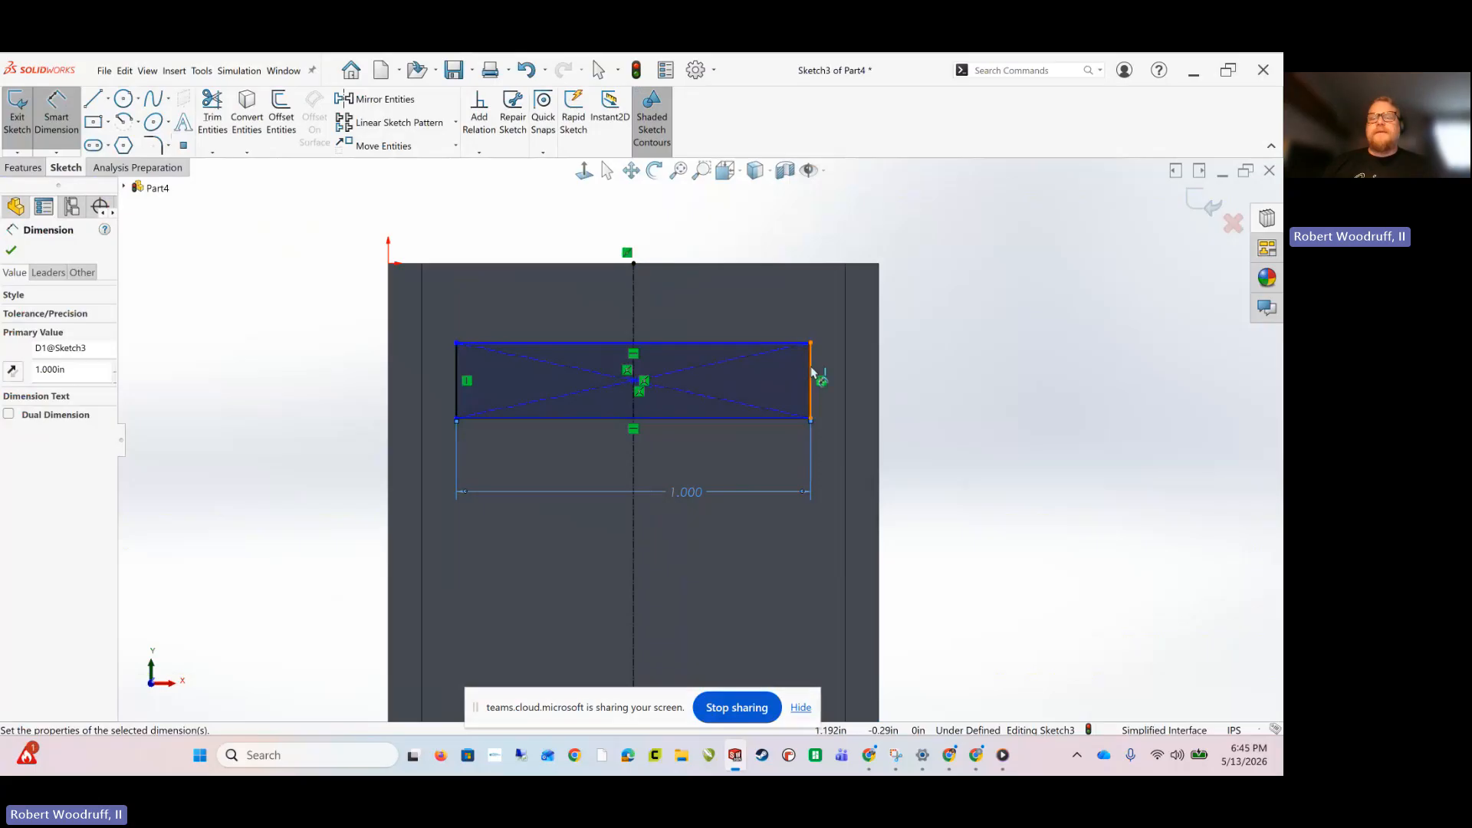
{"action": "left_click", "coordinate": [812, 376]}
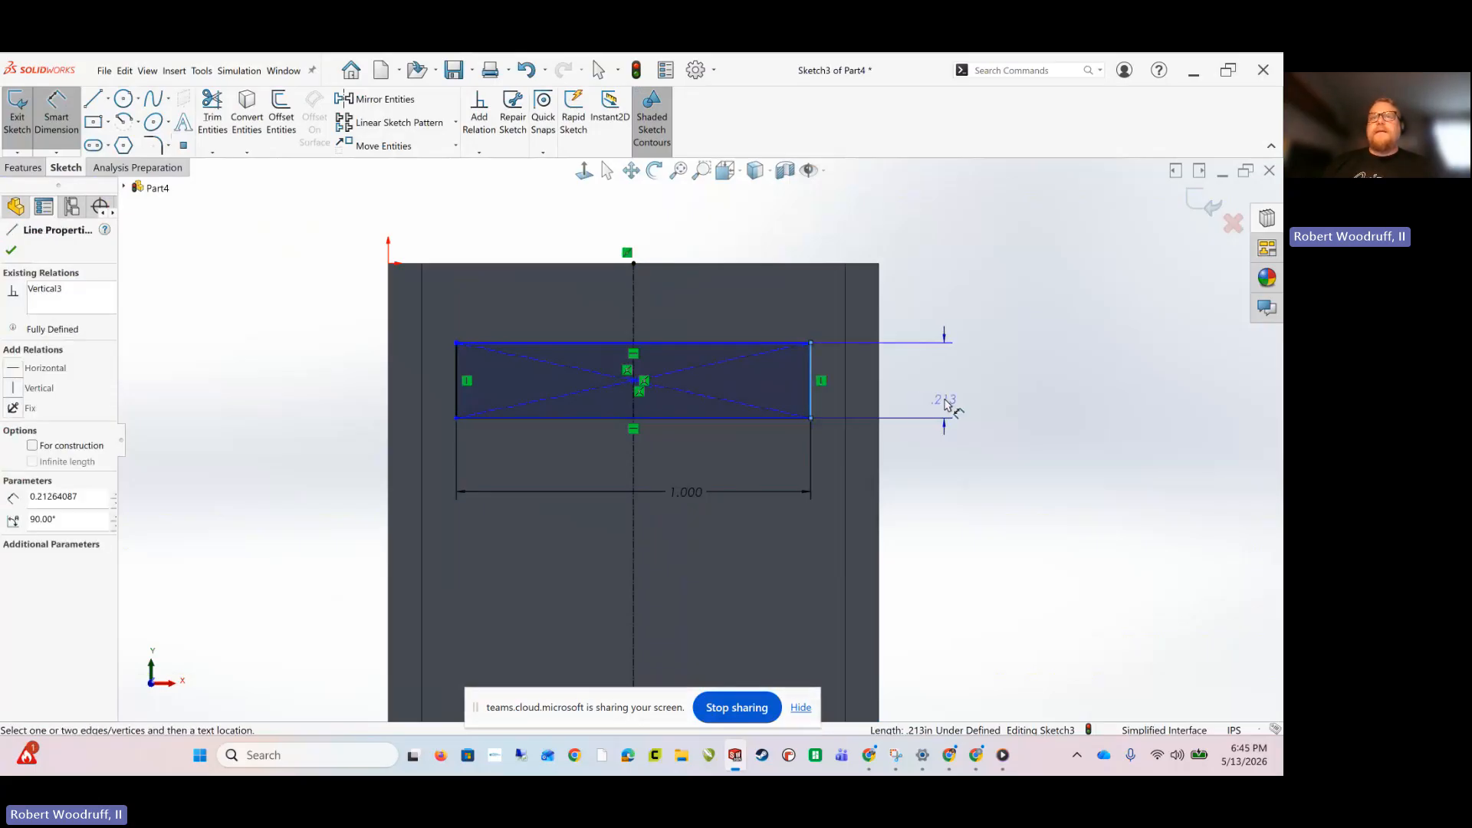
{"action": "left_click", "coordinate": [946, 402]}
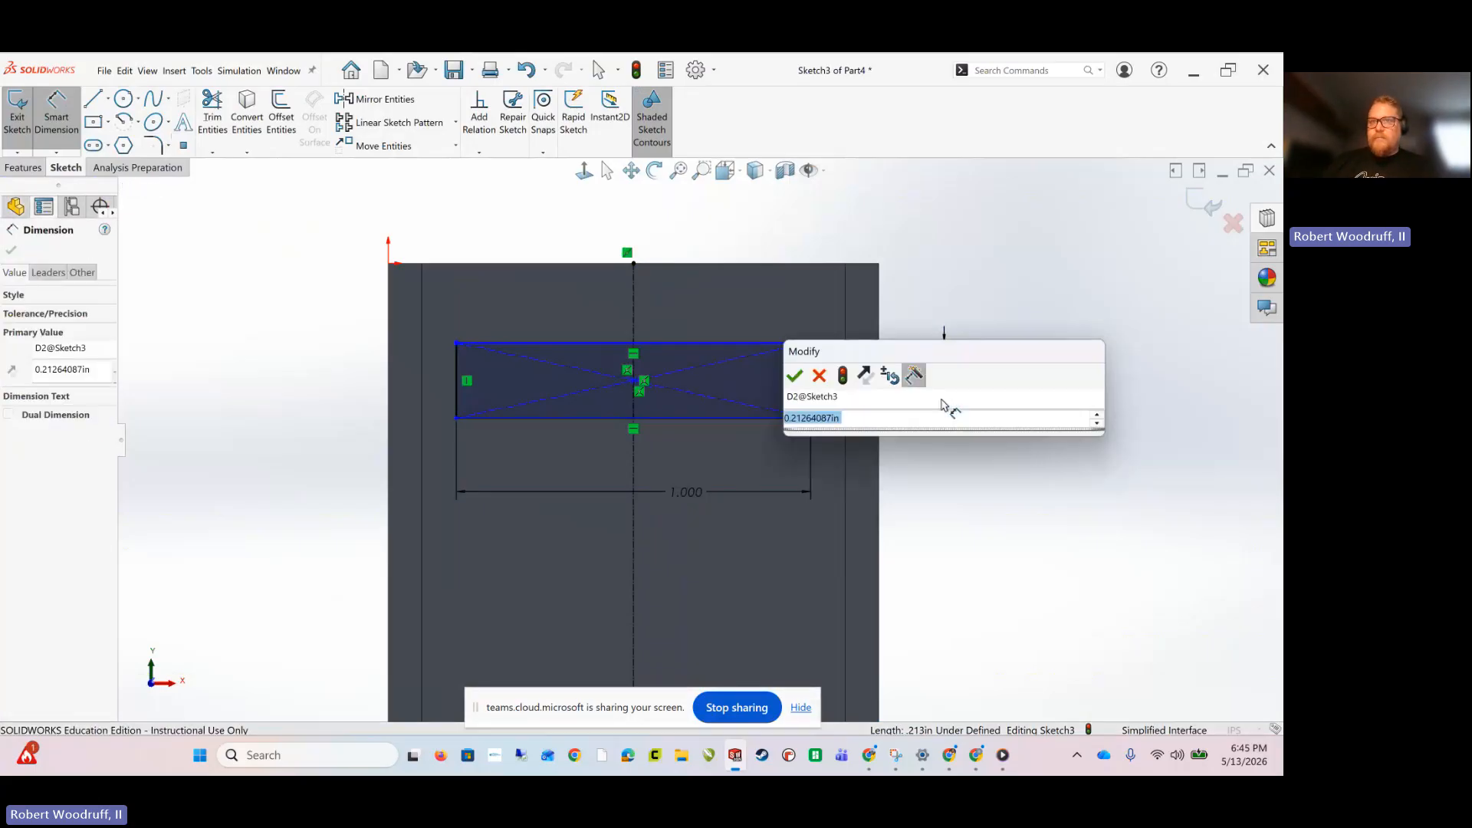
{"action": "type", "text": ".15"}
{"action": "key", "text": "Return"}
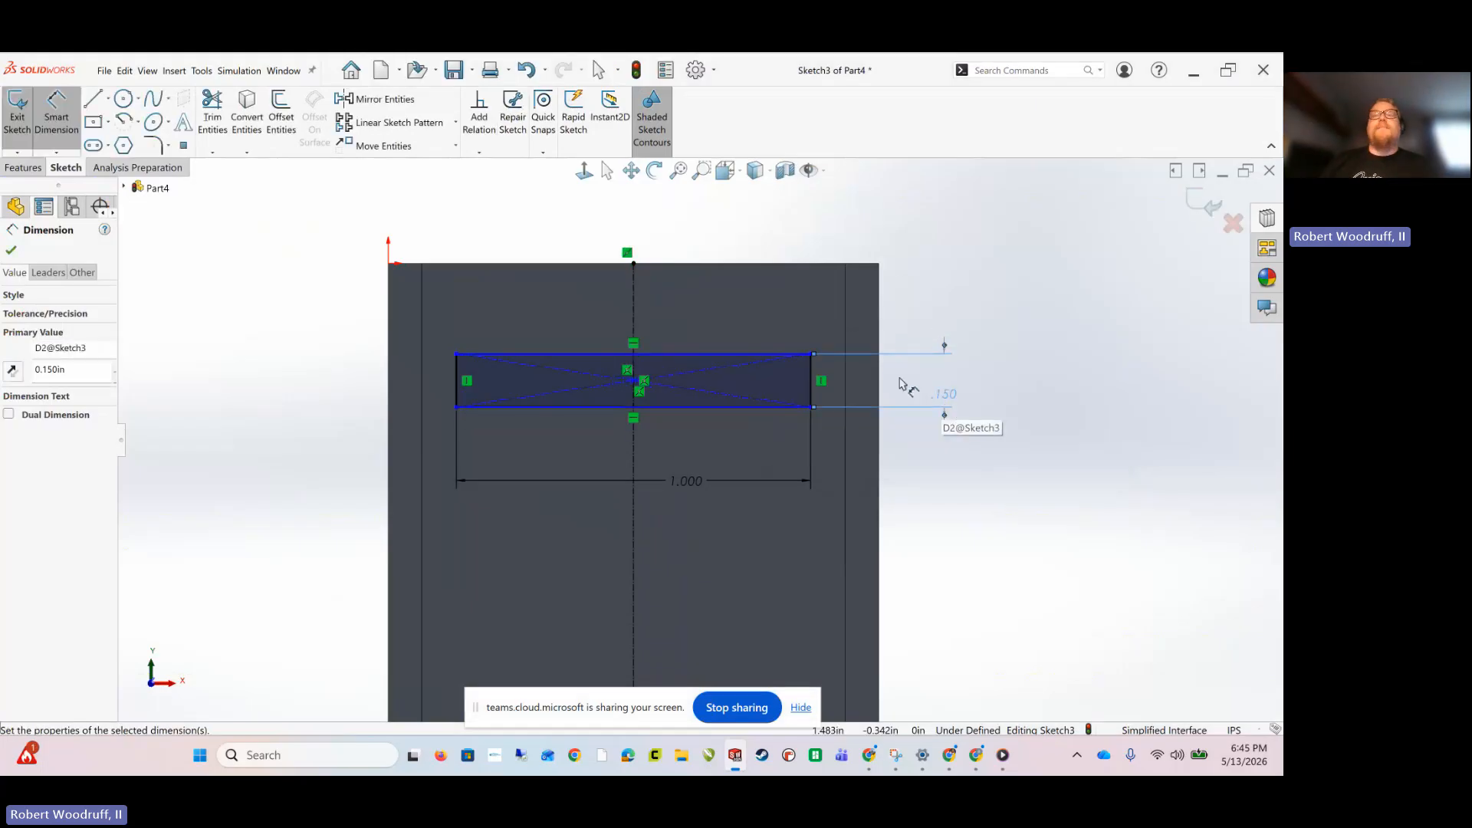
Cut the 1 by 0.15 in rectangle into the raised face as a blind extruded cut 0.05 in deep
{"action": "left_click", "coordinate": [5, 169]}
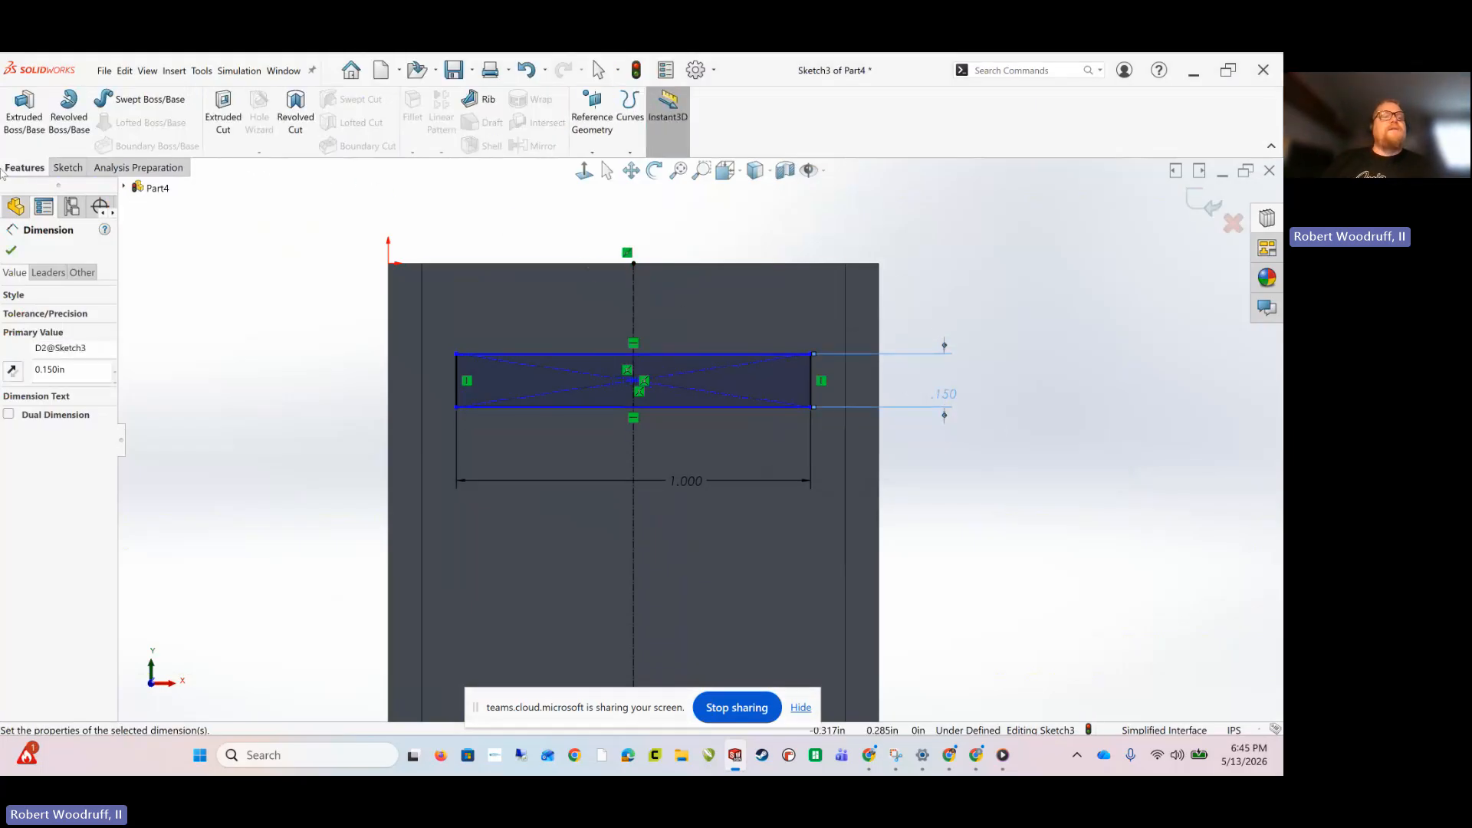
{"action": "left_click", "coordinate": [226, 113]}
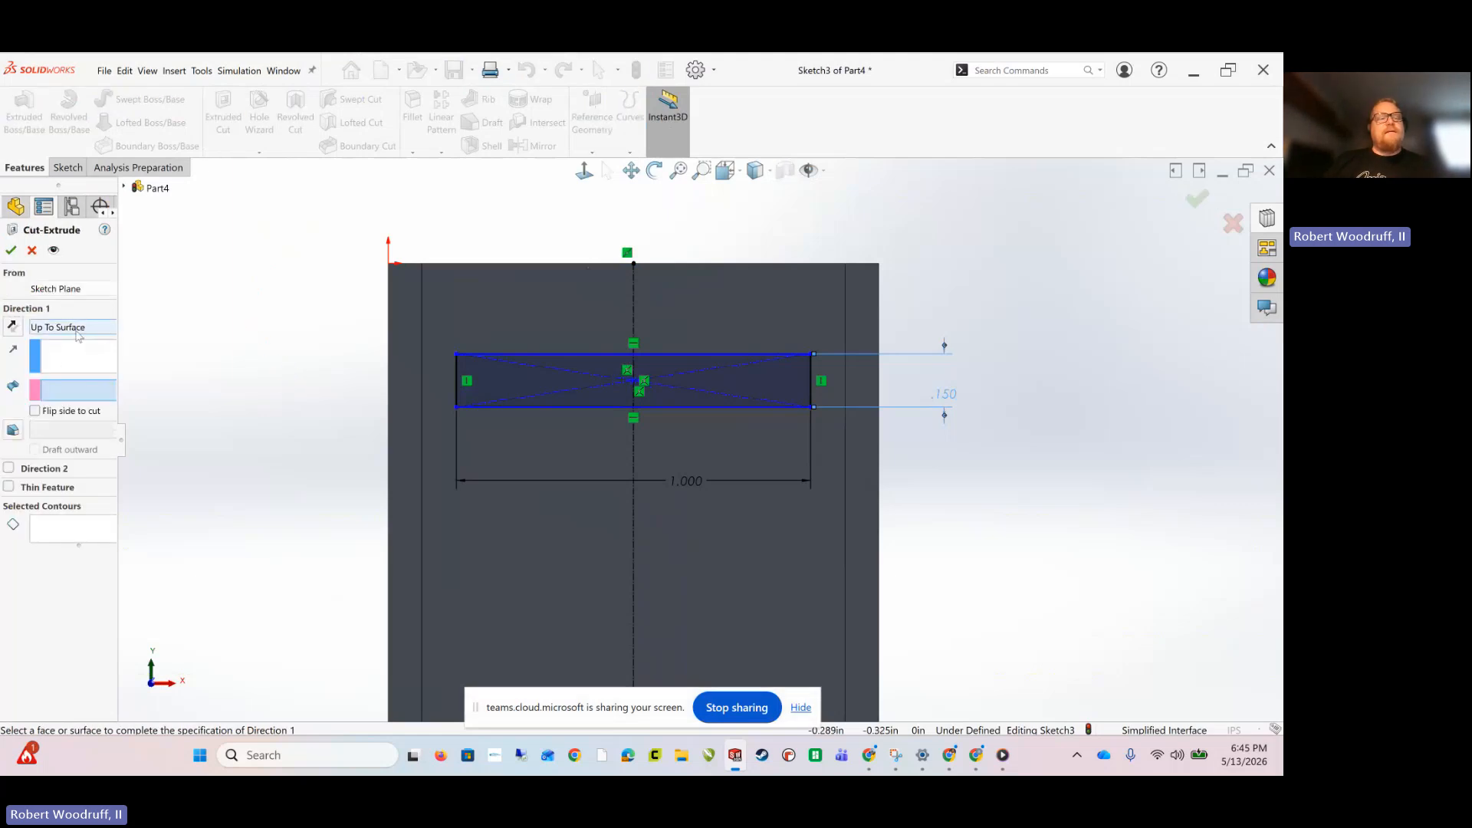
{"action": "left_click", "coordinate": [76, 327]}
{"action": "left_click", "coordinate": [77, 338]}
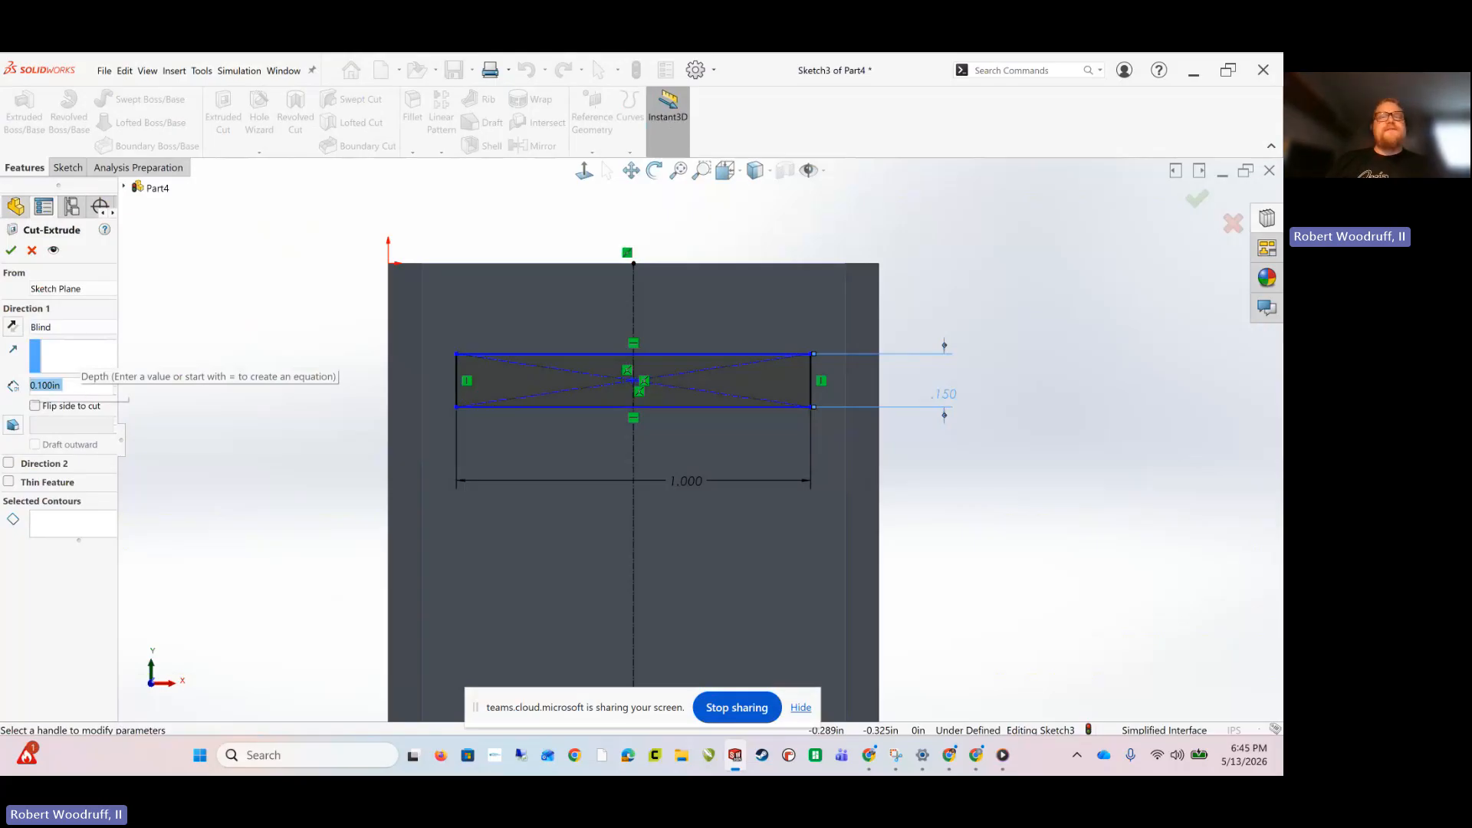
{"action": "type", "text": "0.05"}
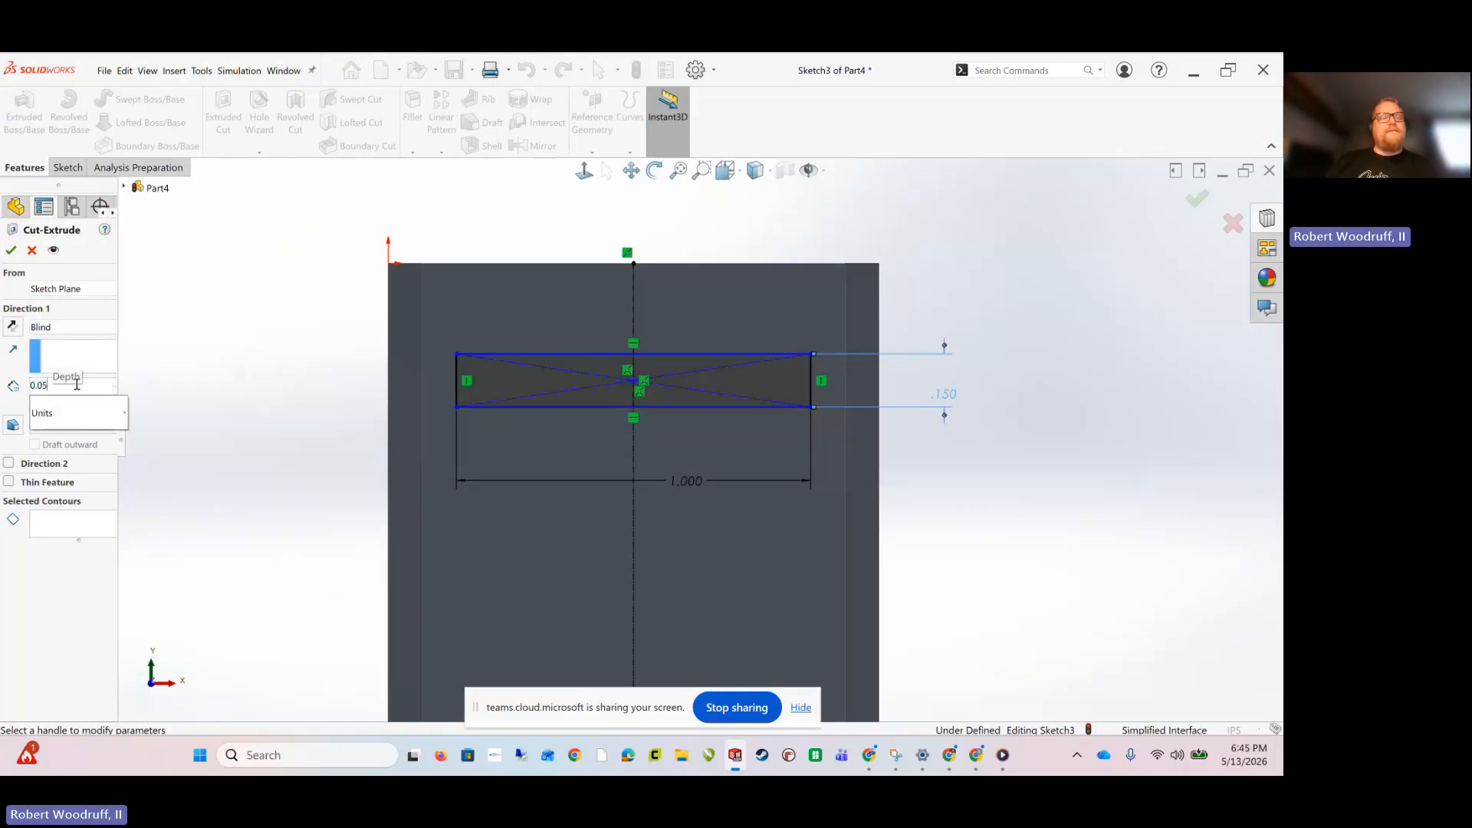
{"action": "key", "text": "Return"}
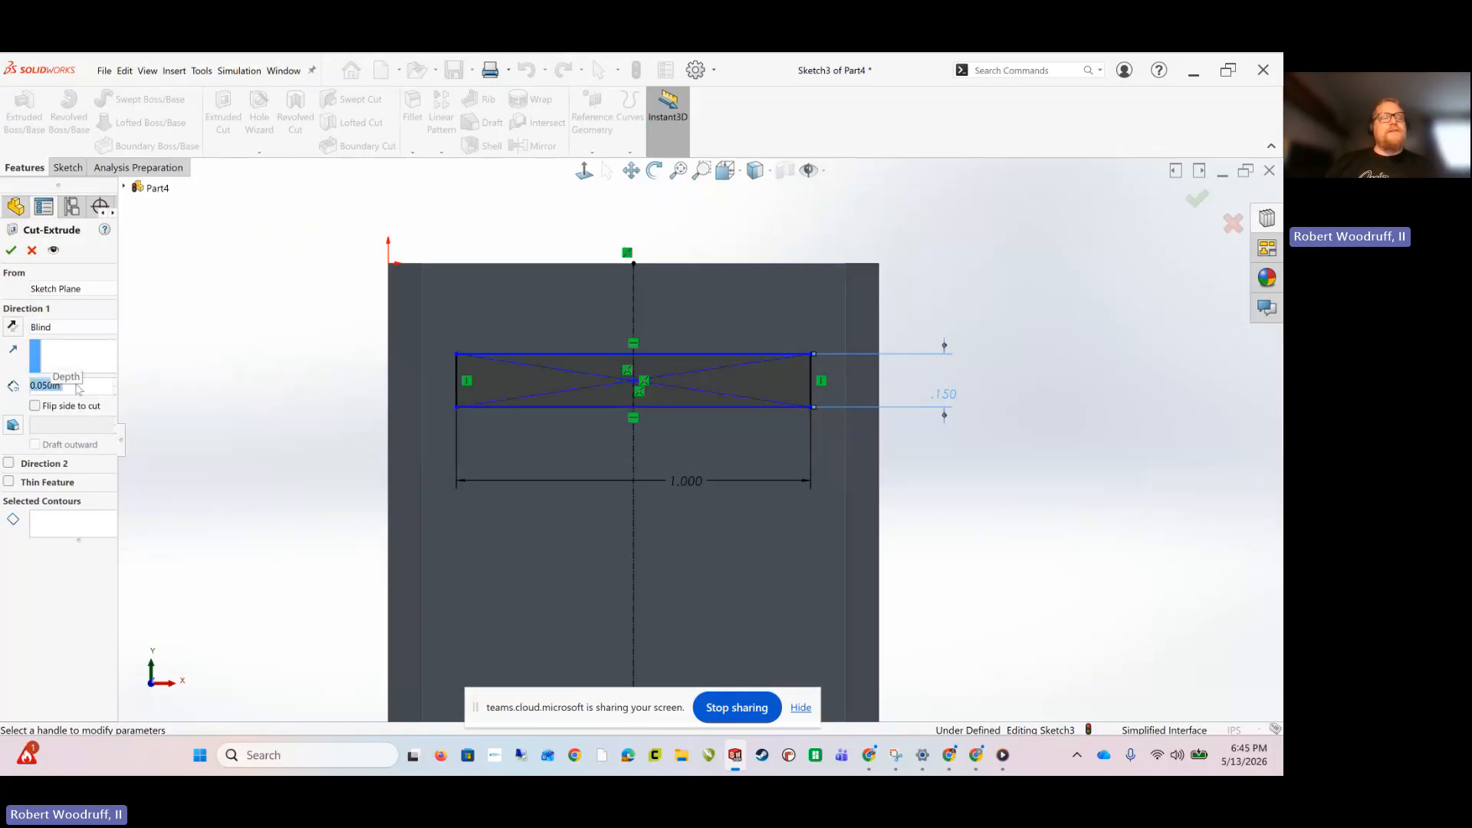
{"action": "left_click", "coordinate": [11, 251]}
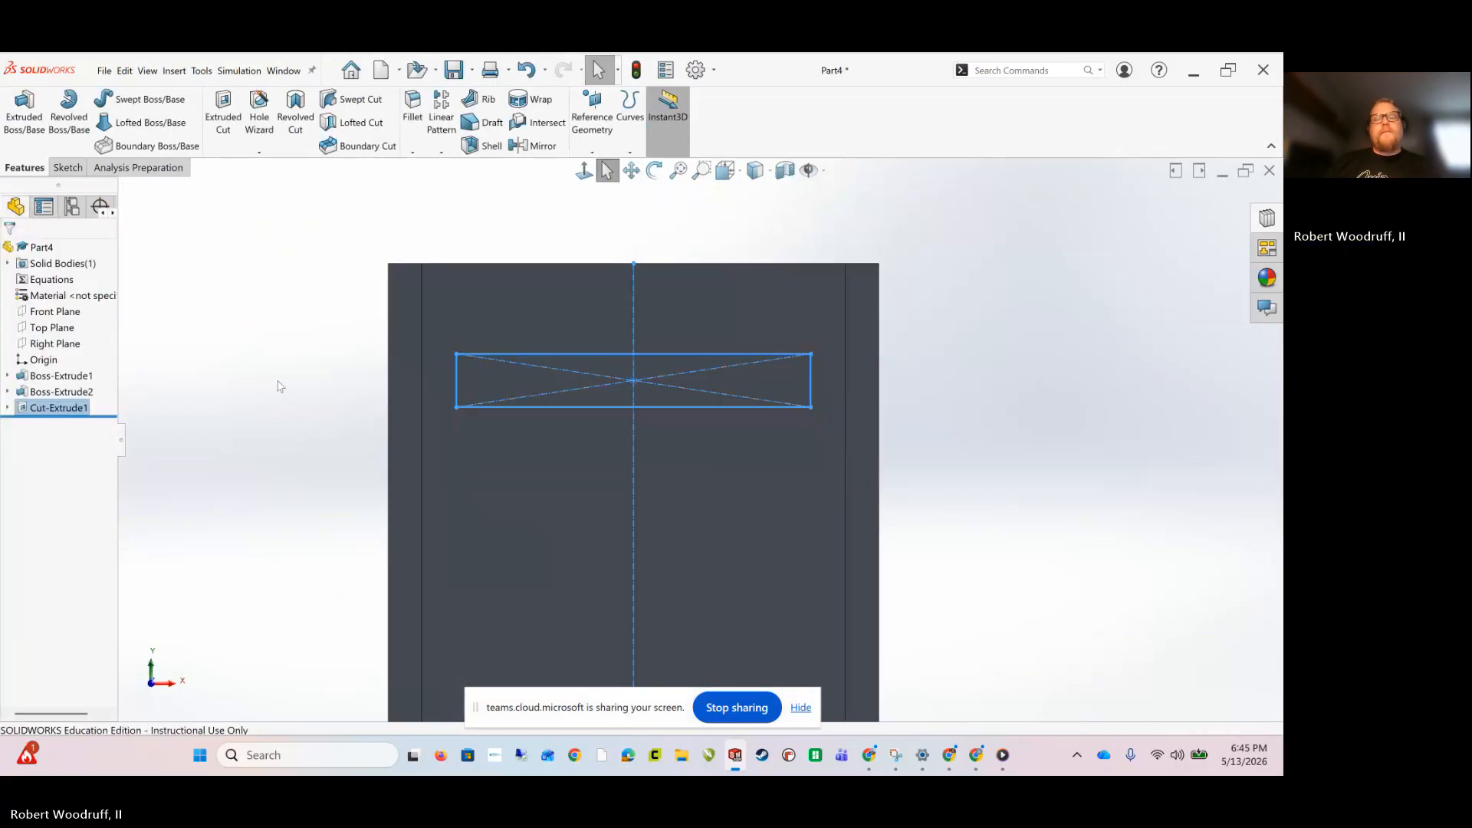
Examine the rectangular recess and the stepped side edges of the part from several angles
{"action": "middle_click_drag", "start_coordinate": [256, 357], "coordinate": [376, 395]}
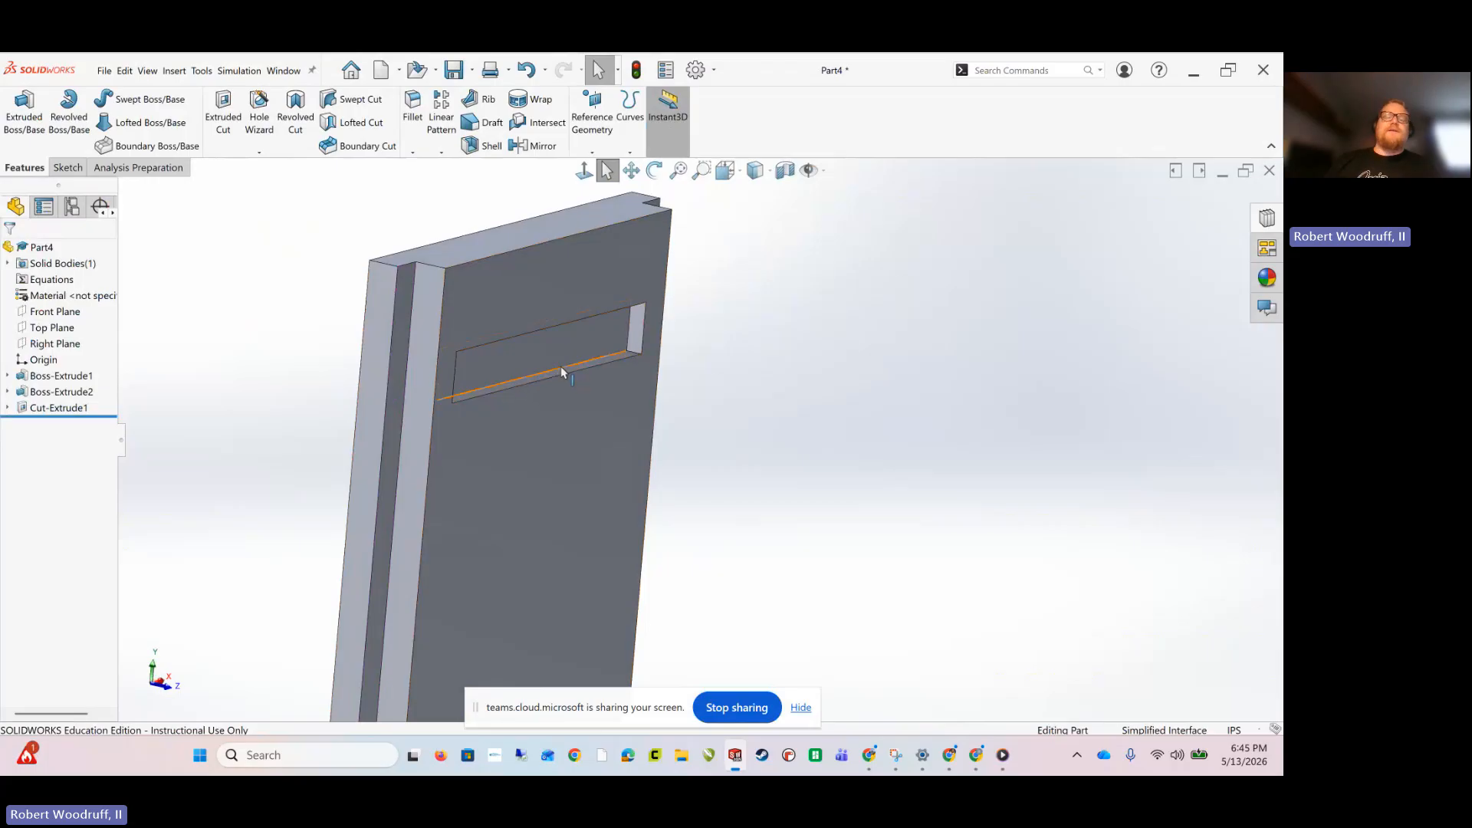
{"action": "scroll", "coordinate": [779, 409], "scroll_direction": "up", "scroll_amount": 2}
{"action": "scroll", "coordinate": [779, 422], "scroll_direction": "down", "scroll_amount": 4}
{"action": "scroll", "coordinate": [779, 435], "scroll_direction": "up", "scroll_amount": 4}
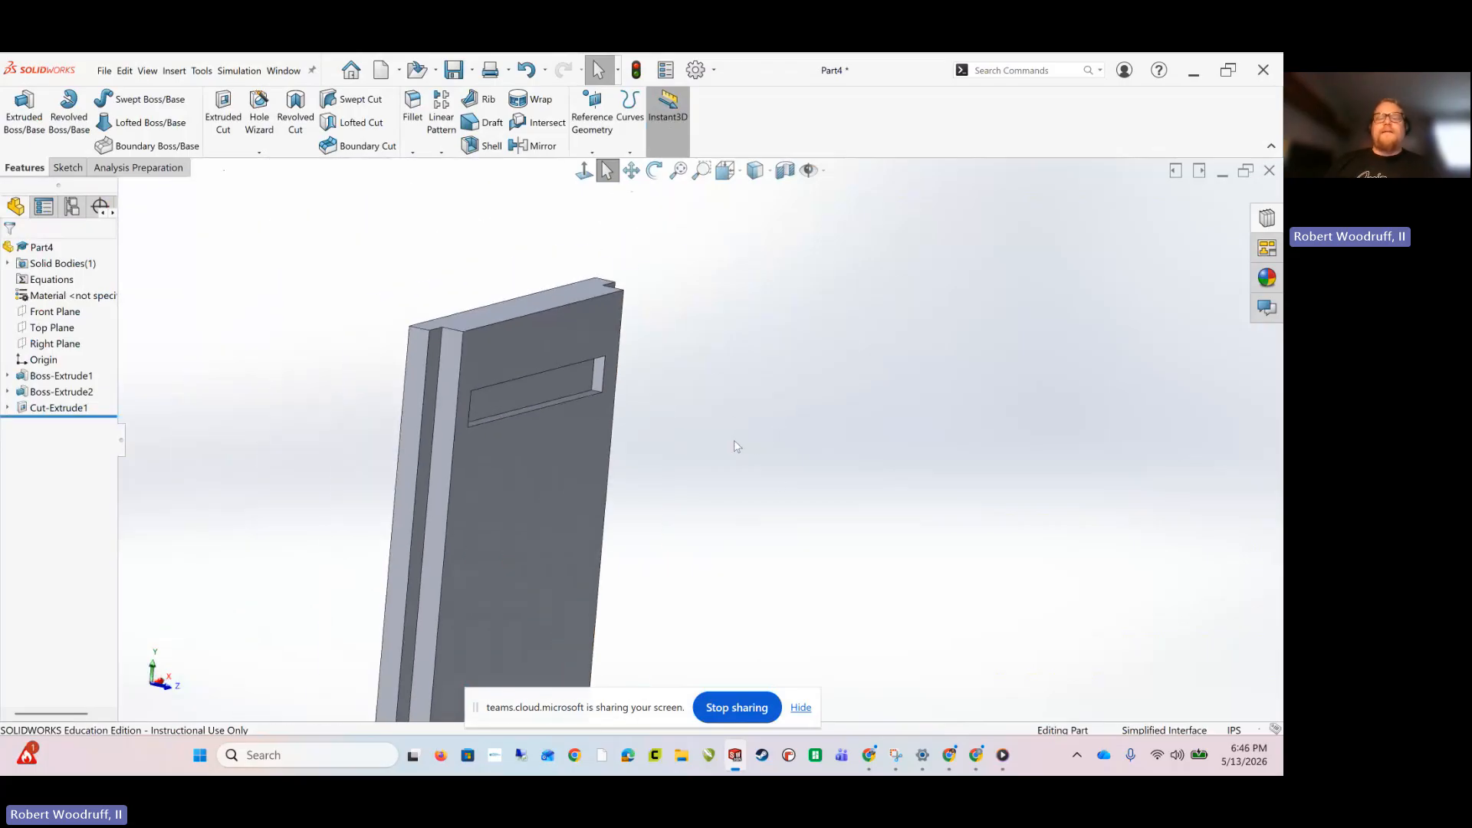
{"action": "middle_click_drag", "start_coordinate": [767, 481], "coordinate": [606, 506]}
{"action": "scroll", "coordinate": [575, 559], "scroll_direction": "down", "scroll_amount": 3}
{"action": "scroll", "coordinate": [578, 572], "scroll_direction": "up", "scroll_amount": 4}
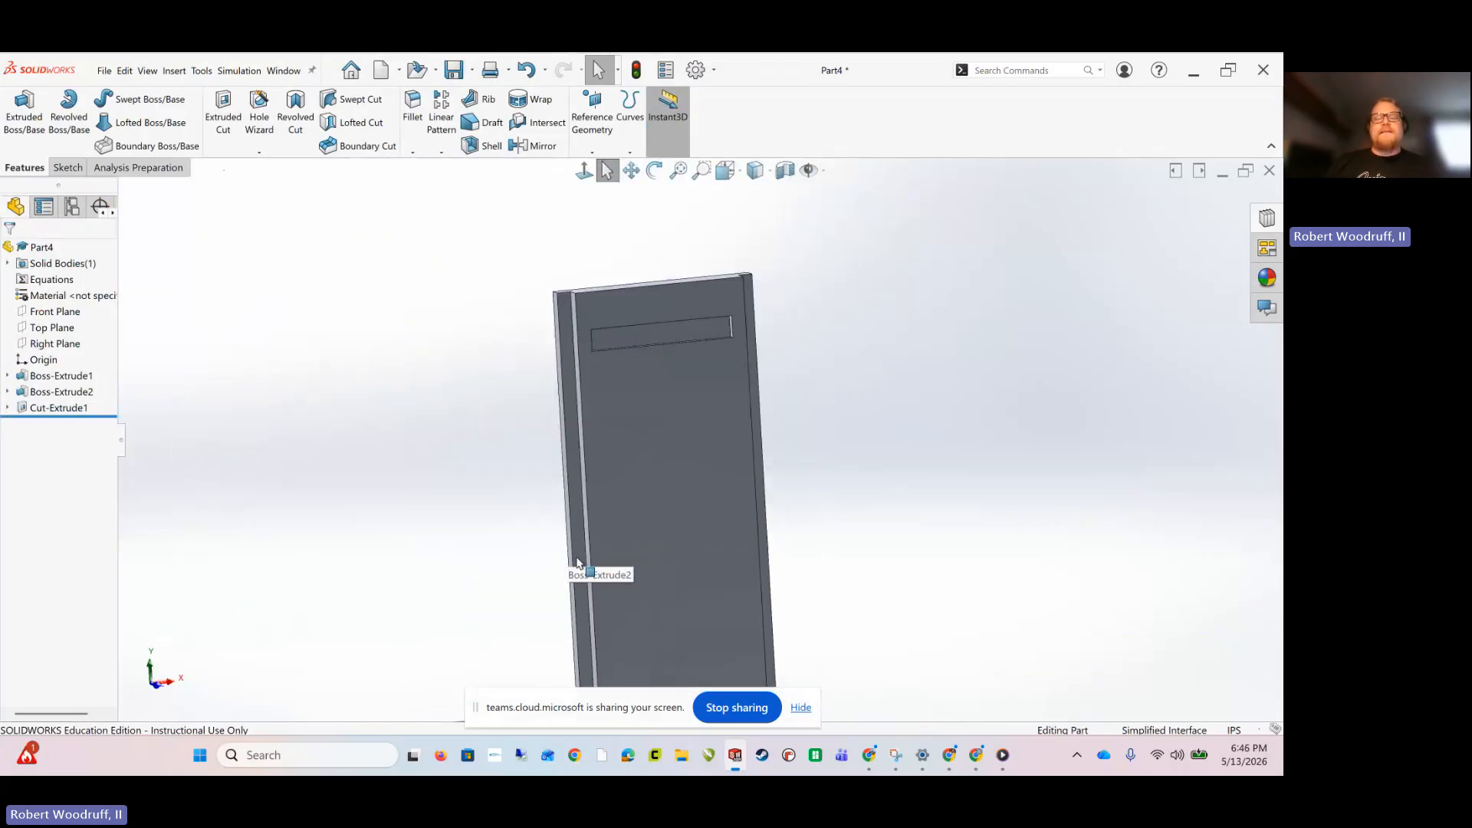
Save the part to the Desktop as a SOLIDWORKS part named Bobby Slider Example
{"action": "left_click", "coordinate": [453, 72]}
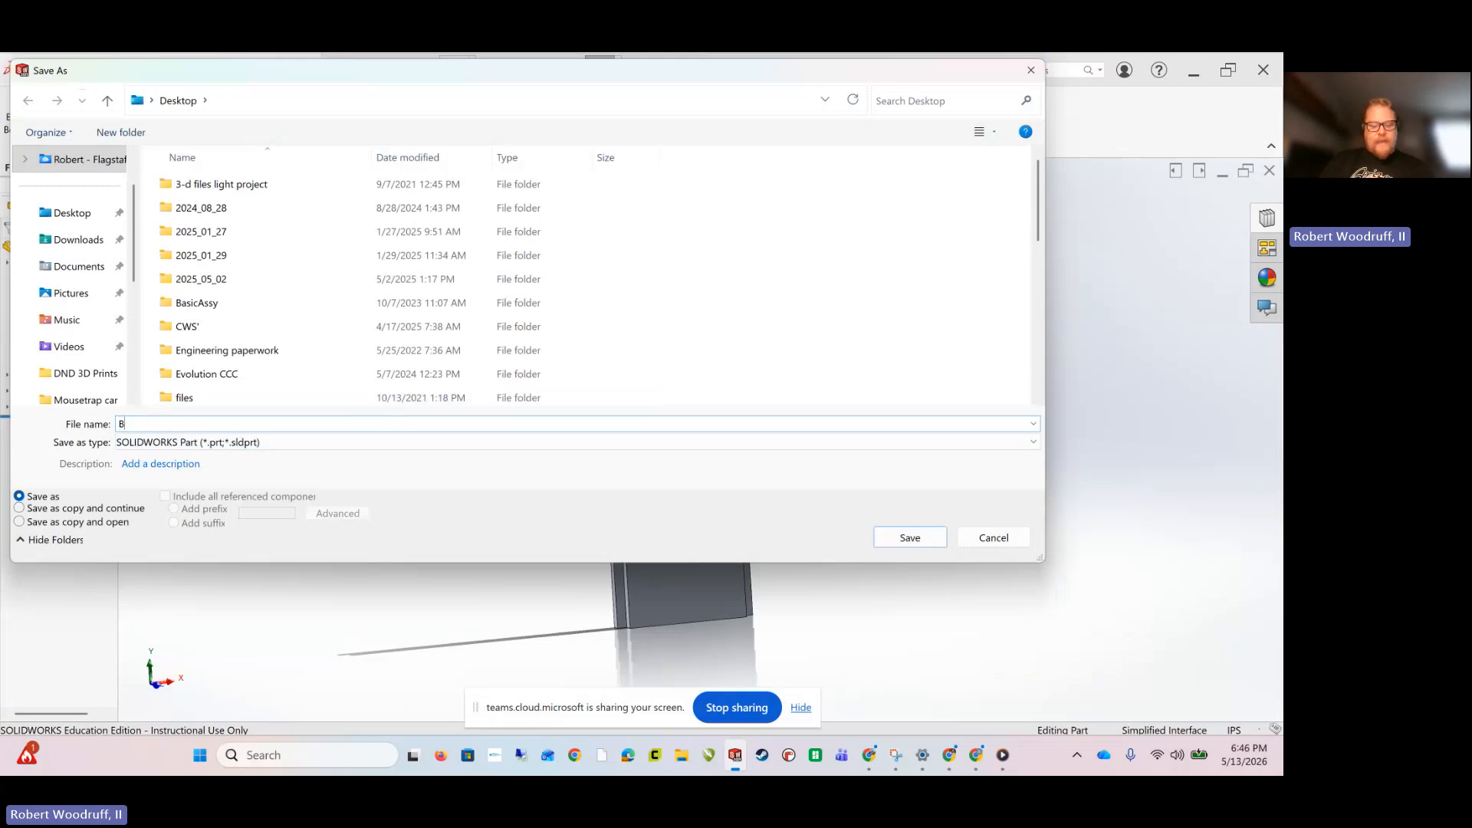
{"action": "type", "text": "obby Slider Example"}
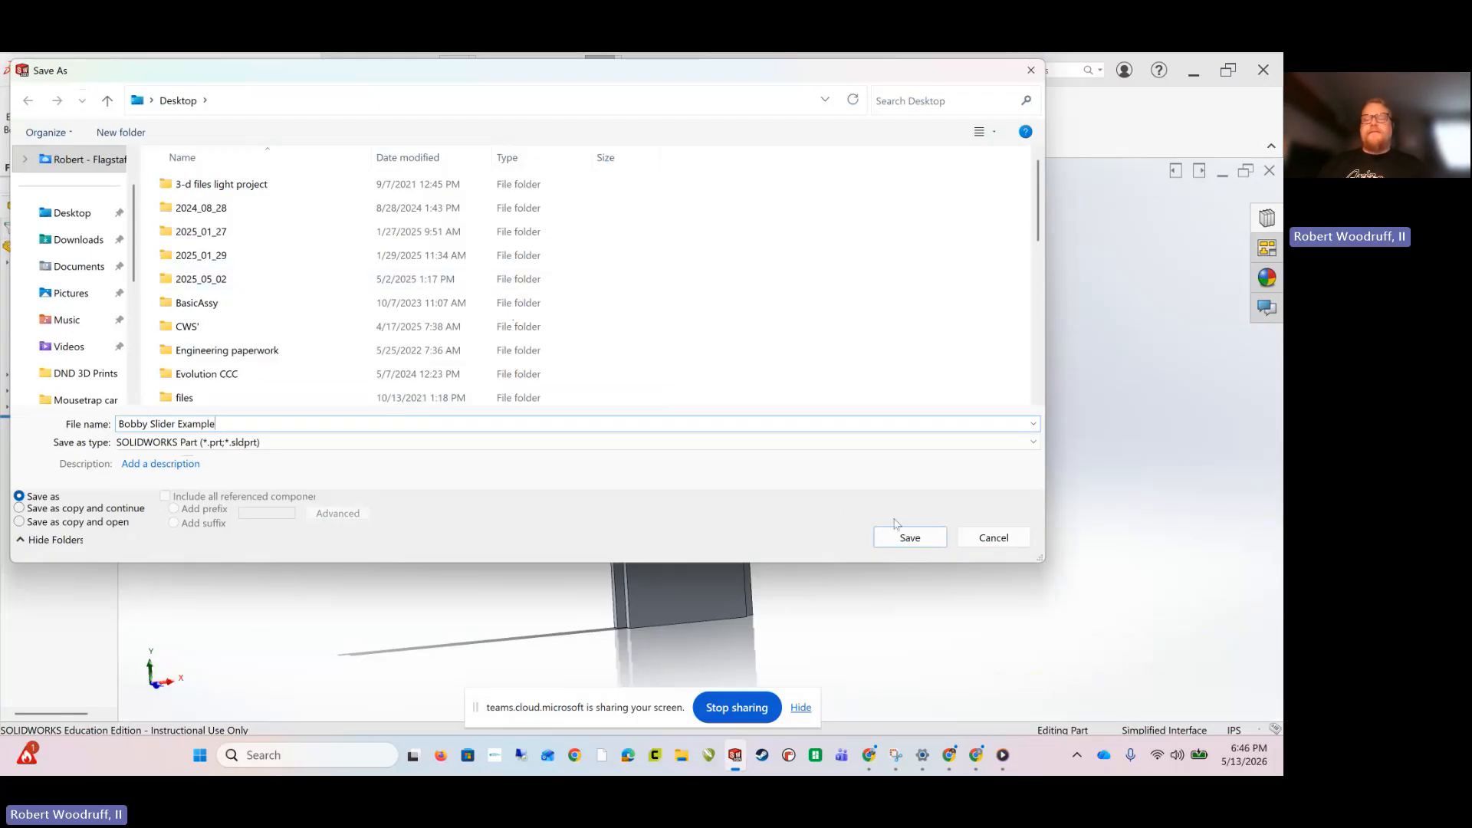
{"action": "left_click", "coordinate": [937, 546]}
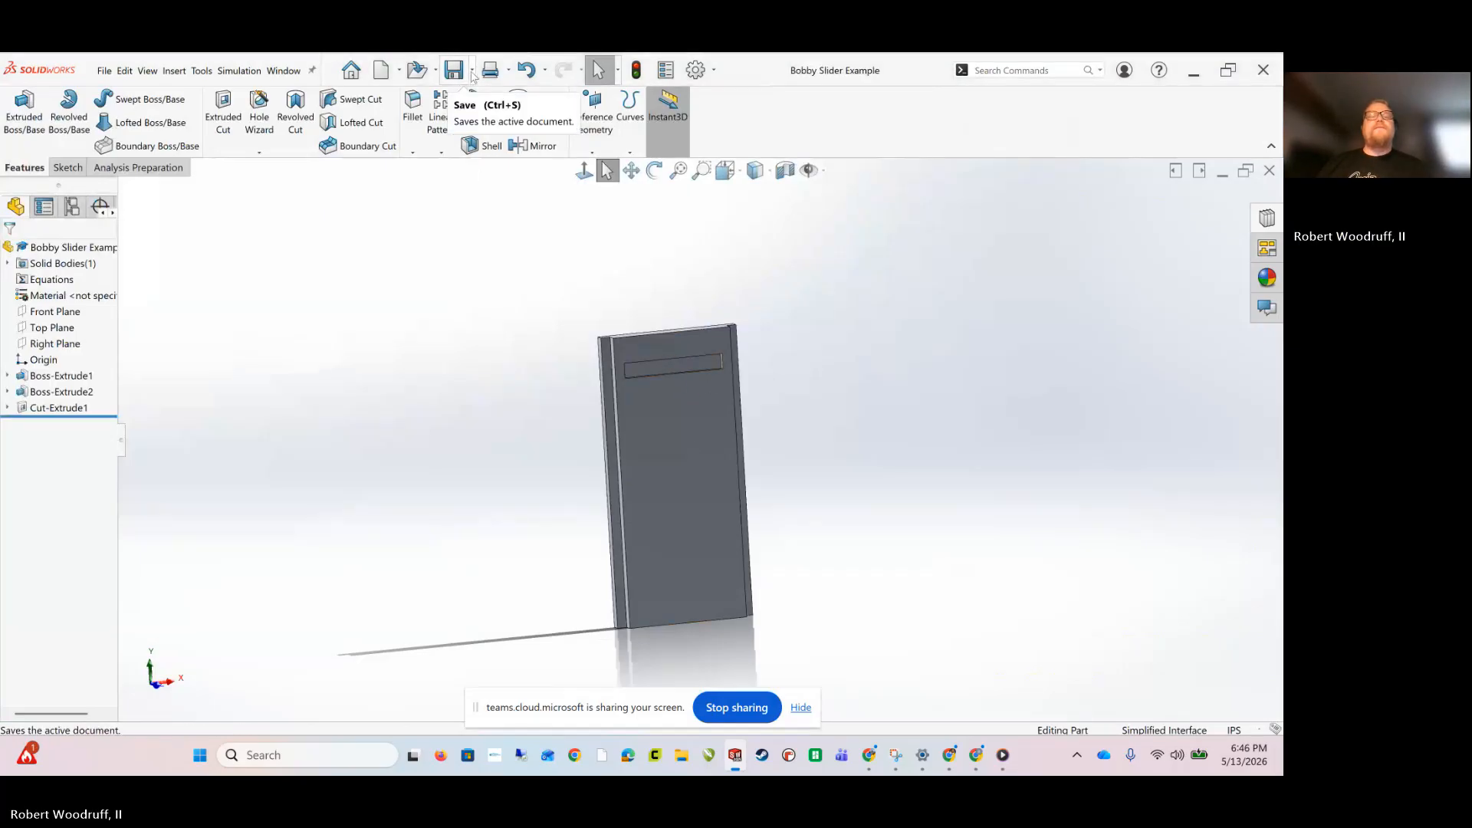
Export the part to the Desktop in STL format under the name Bobby Slider Example
{"action": "left_click", "coordinate": [473, 71]}
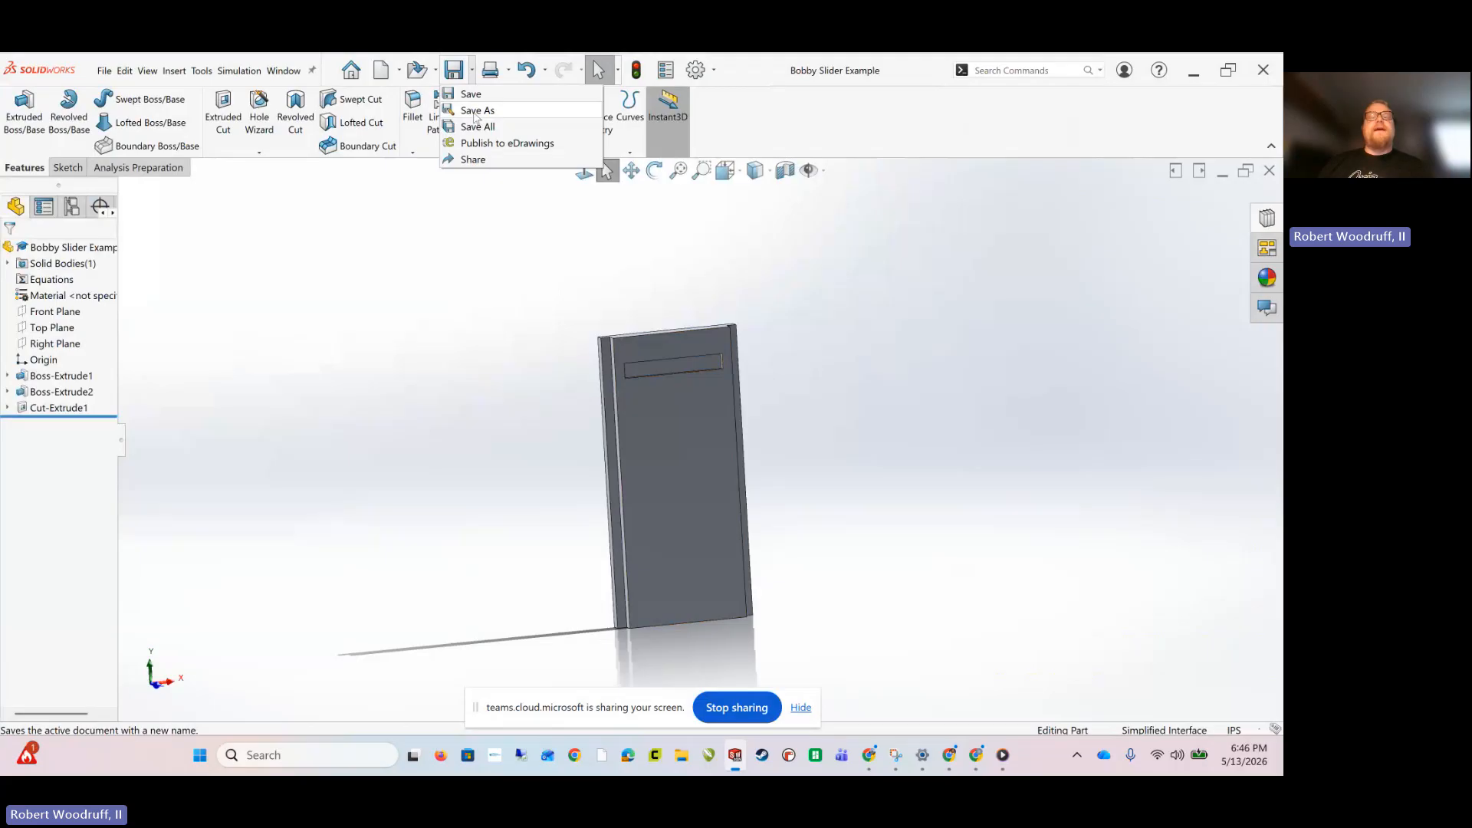
{"action": "left_click", "coordinate": [475, 112]}
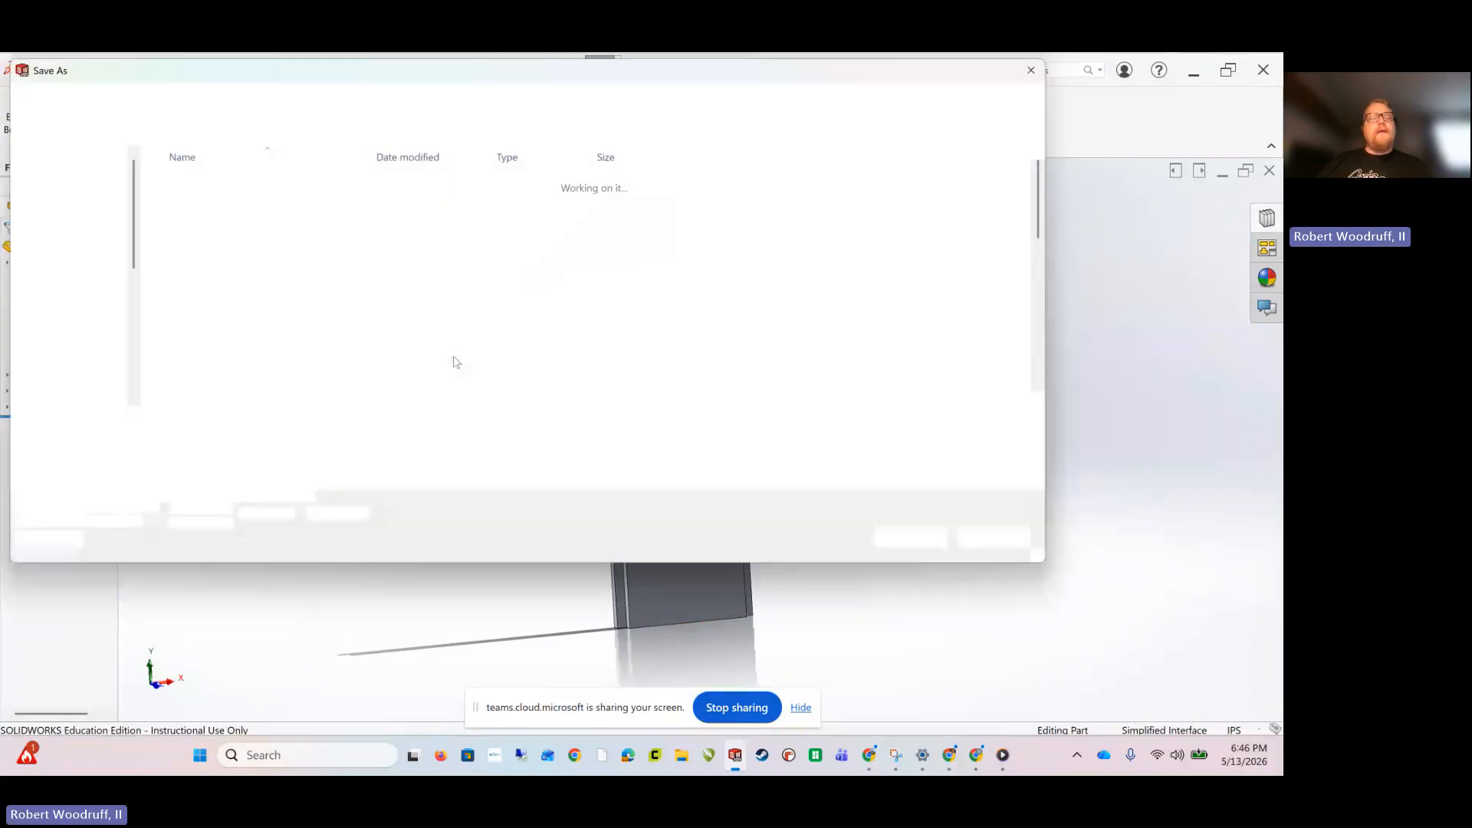
{"action": "left_click", "coordinate": [225, 446]}
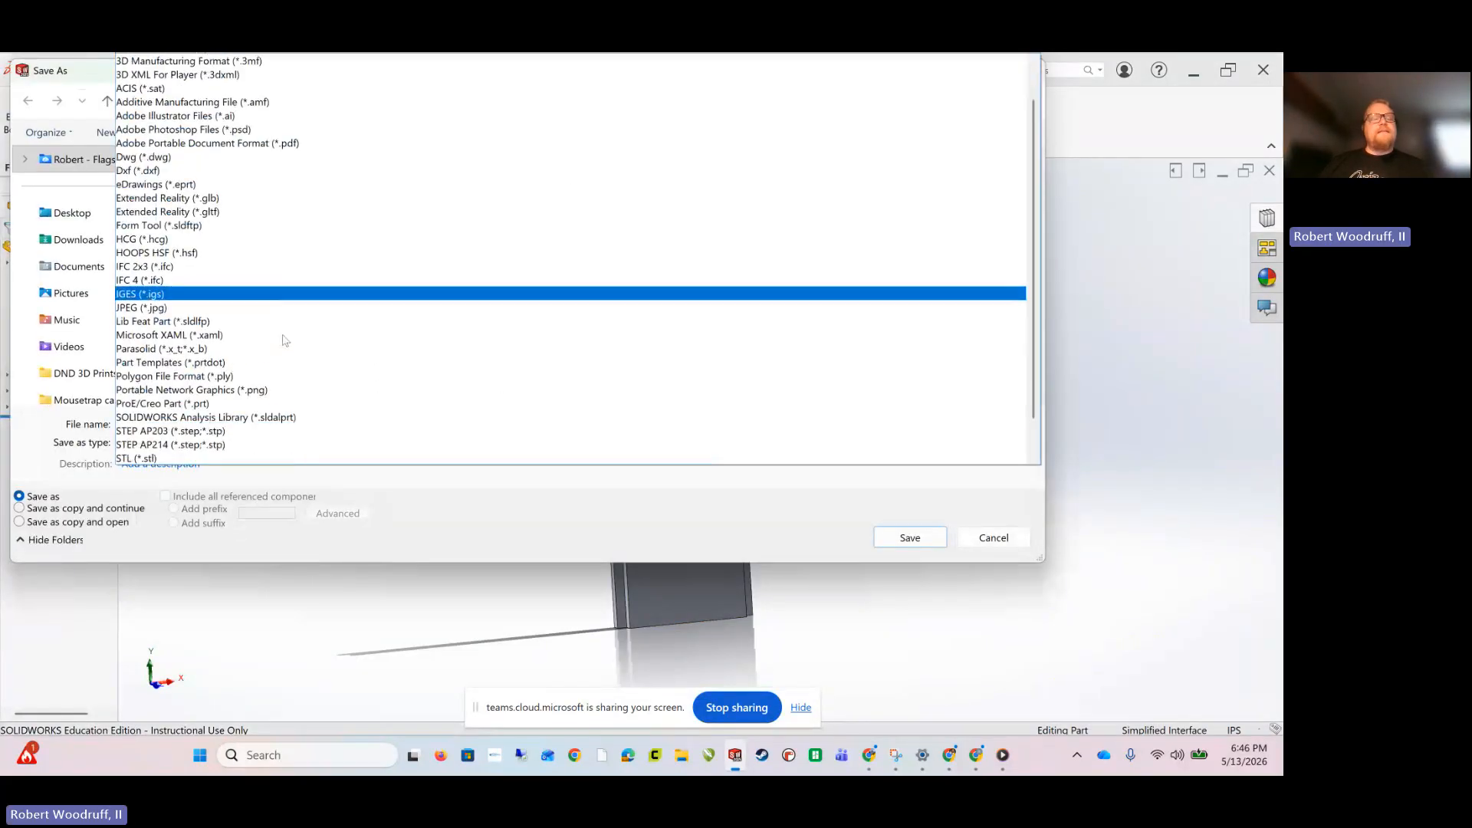
{"action": "scroll", "coordinate": [233, 383], "scroll_direction": "down", "scroll_amount": 1}
{"action": "left_click", "coordinate": [233, 420]}
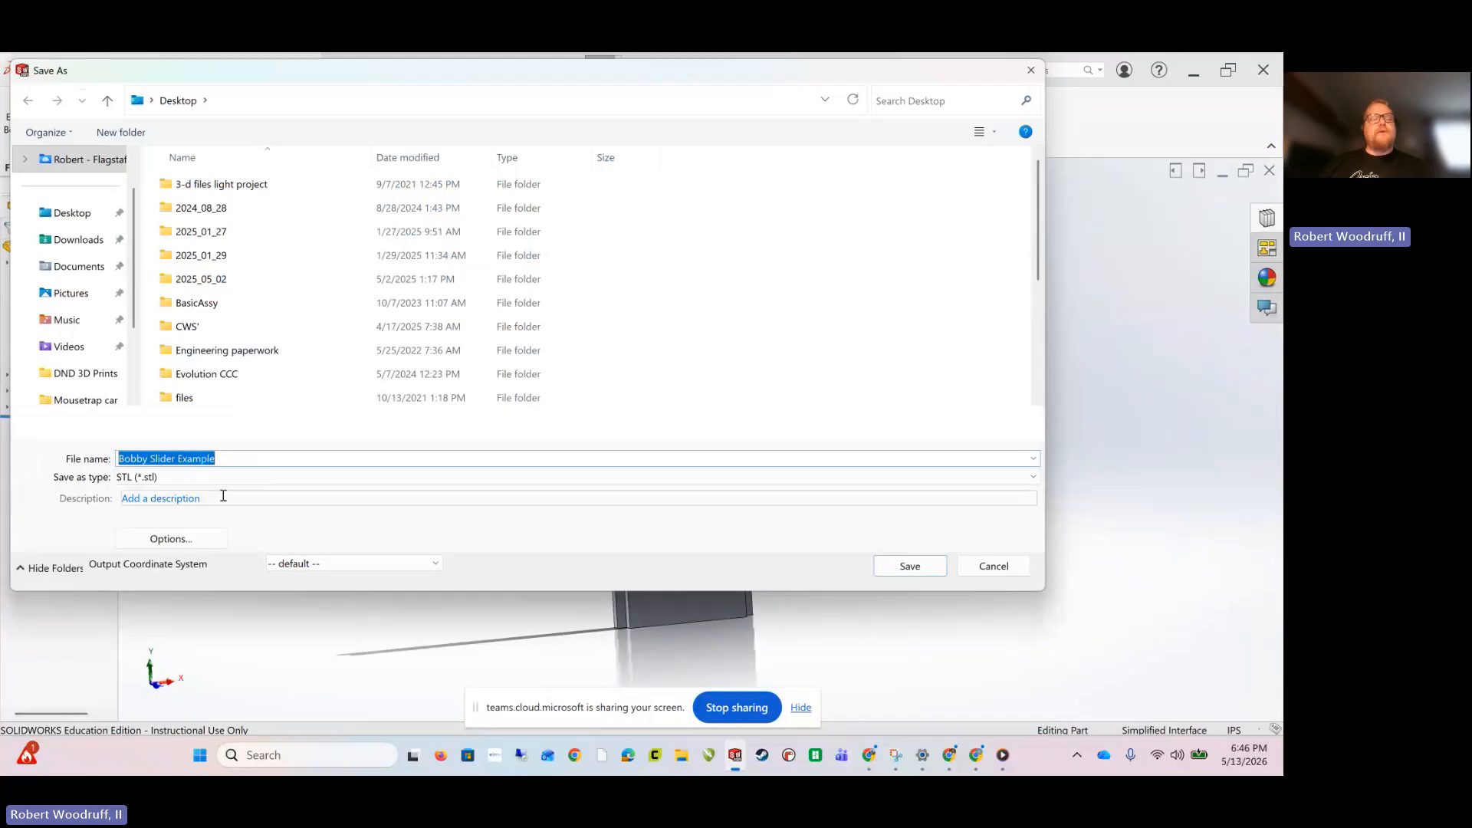
{"action": "left_click", "coordinate": [924, 567]}
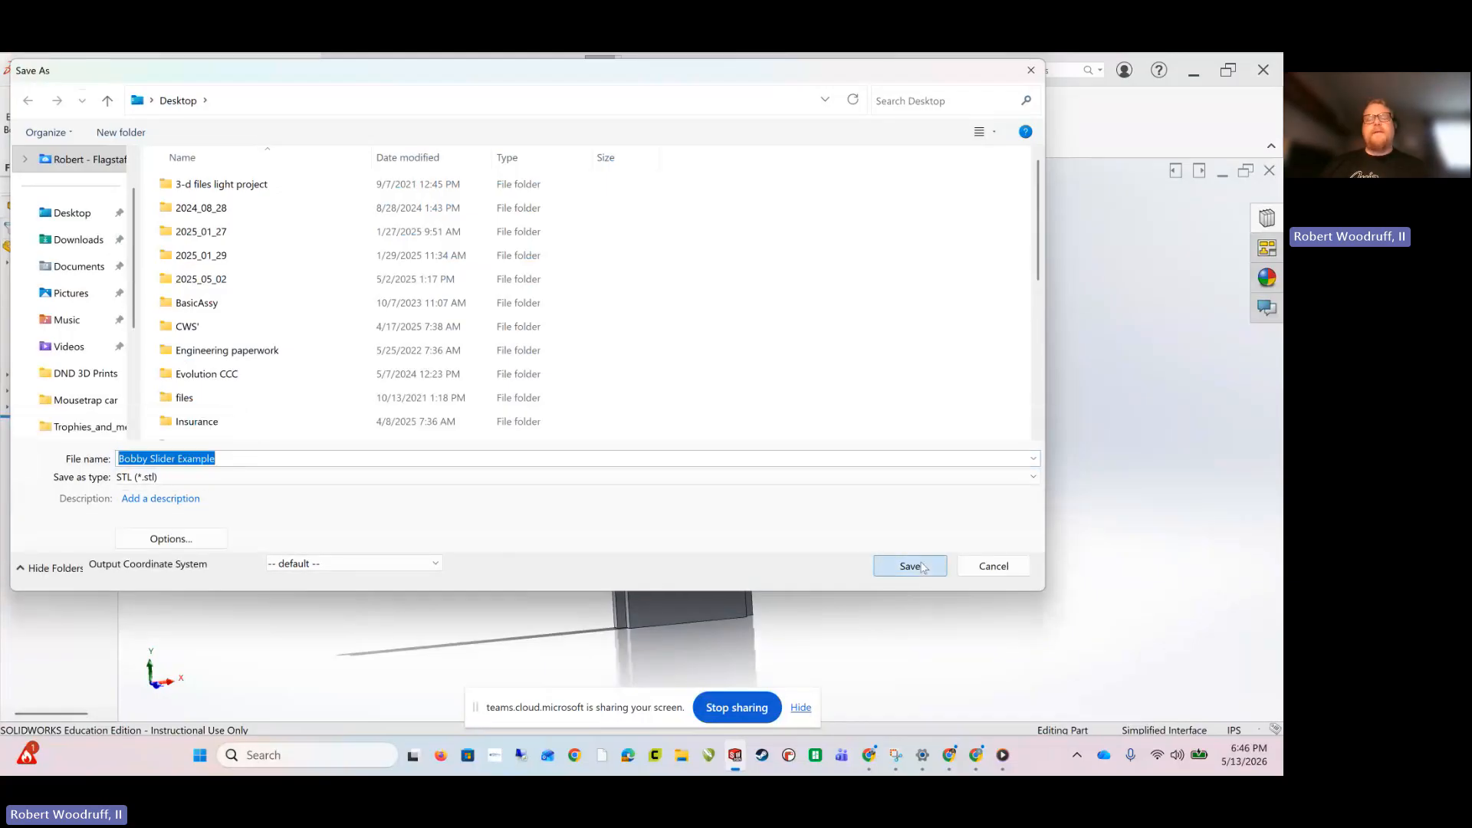
{"action": "left_click", "coordinate": [723, 433]}
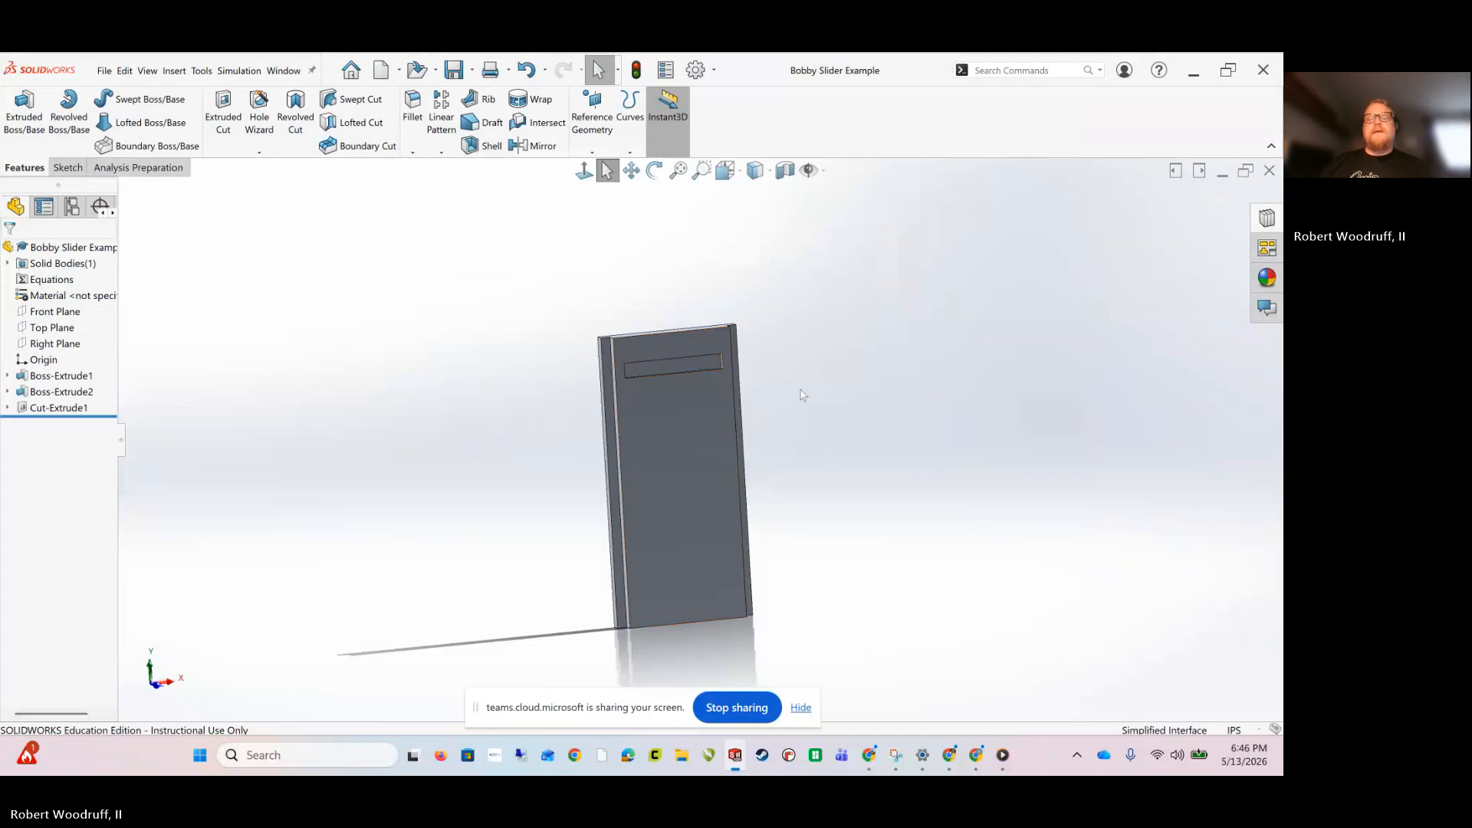
{"action": "scroll", "coordinate": [786, 431], "scroll_direction": "up", "scroll_amount": 1}
{"action": "scroll", "coordinate": [785, 430], "scroll_direction": "down", "scroll_amount": 1}
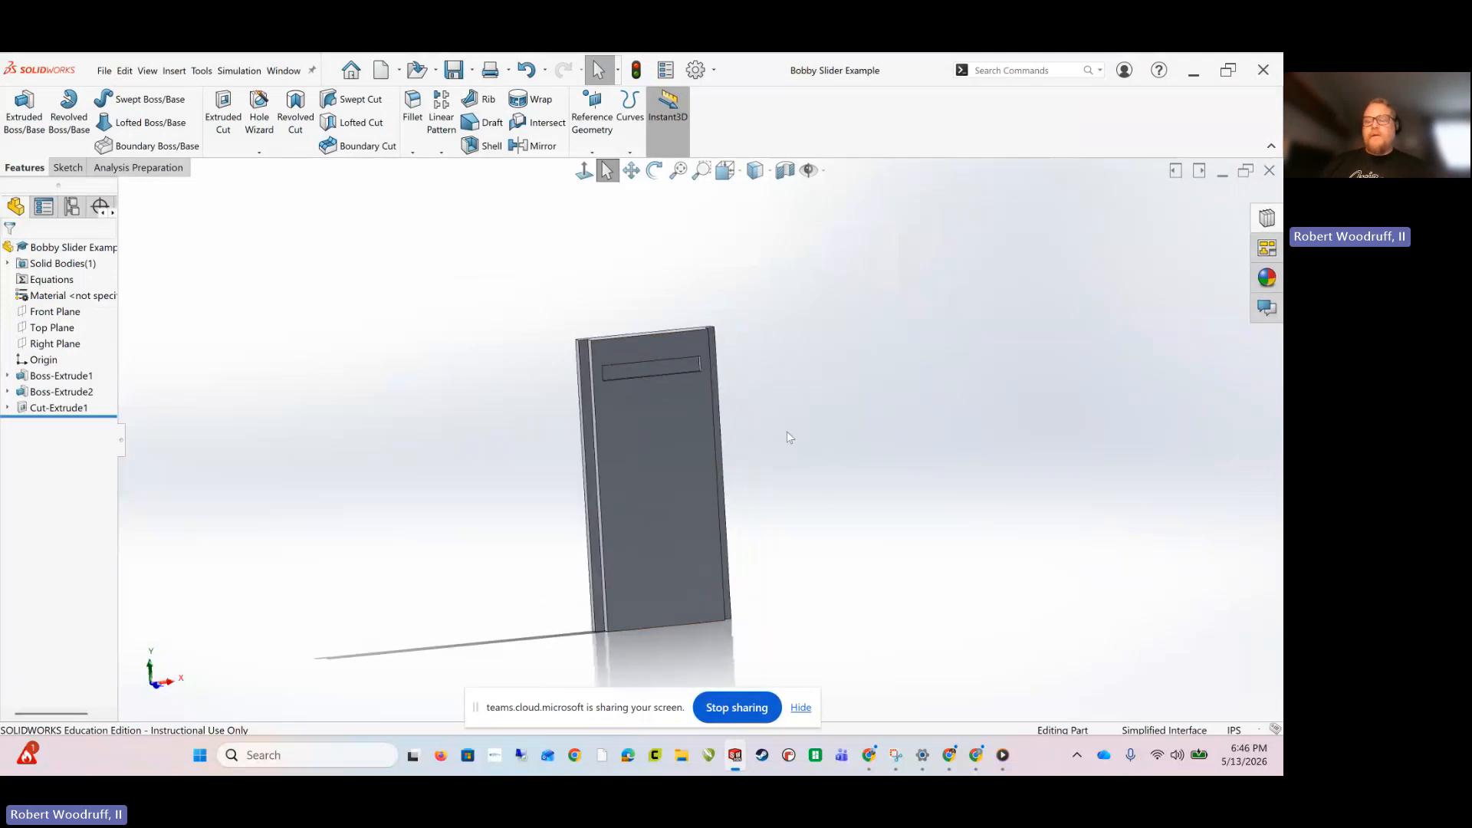
Switch to the Teams meeting in Chrome and request stopping its recording and transcription
{"action": "left_click", "coordinate": [976, 755]}
{"action": "left_click", "coordinate": [933, 657]}
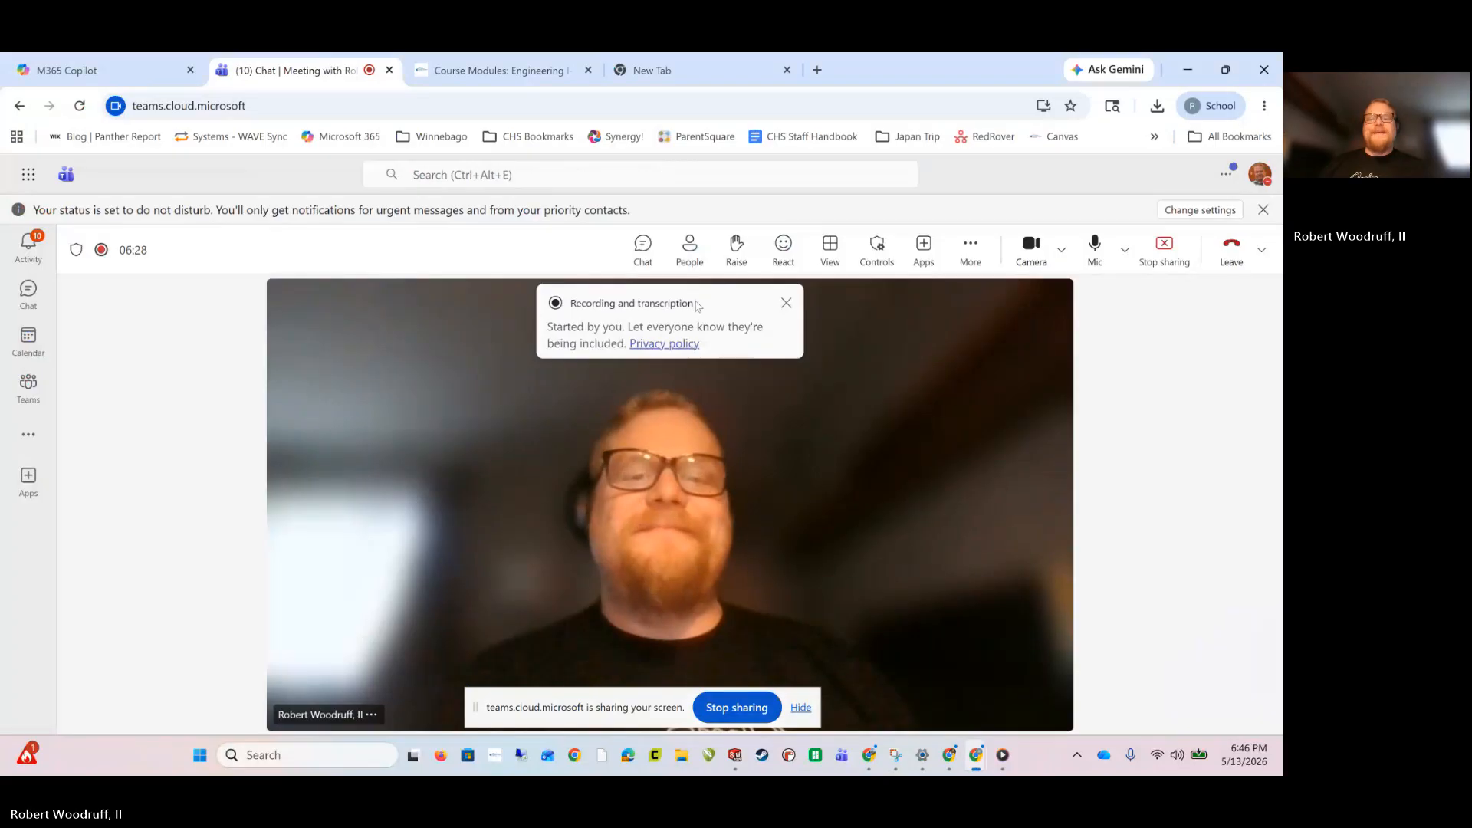
{"action": "left_click", "coordinate": [971, 247]}
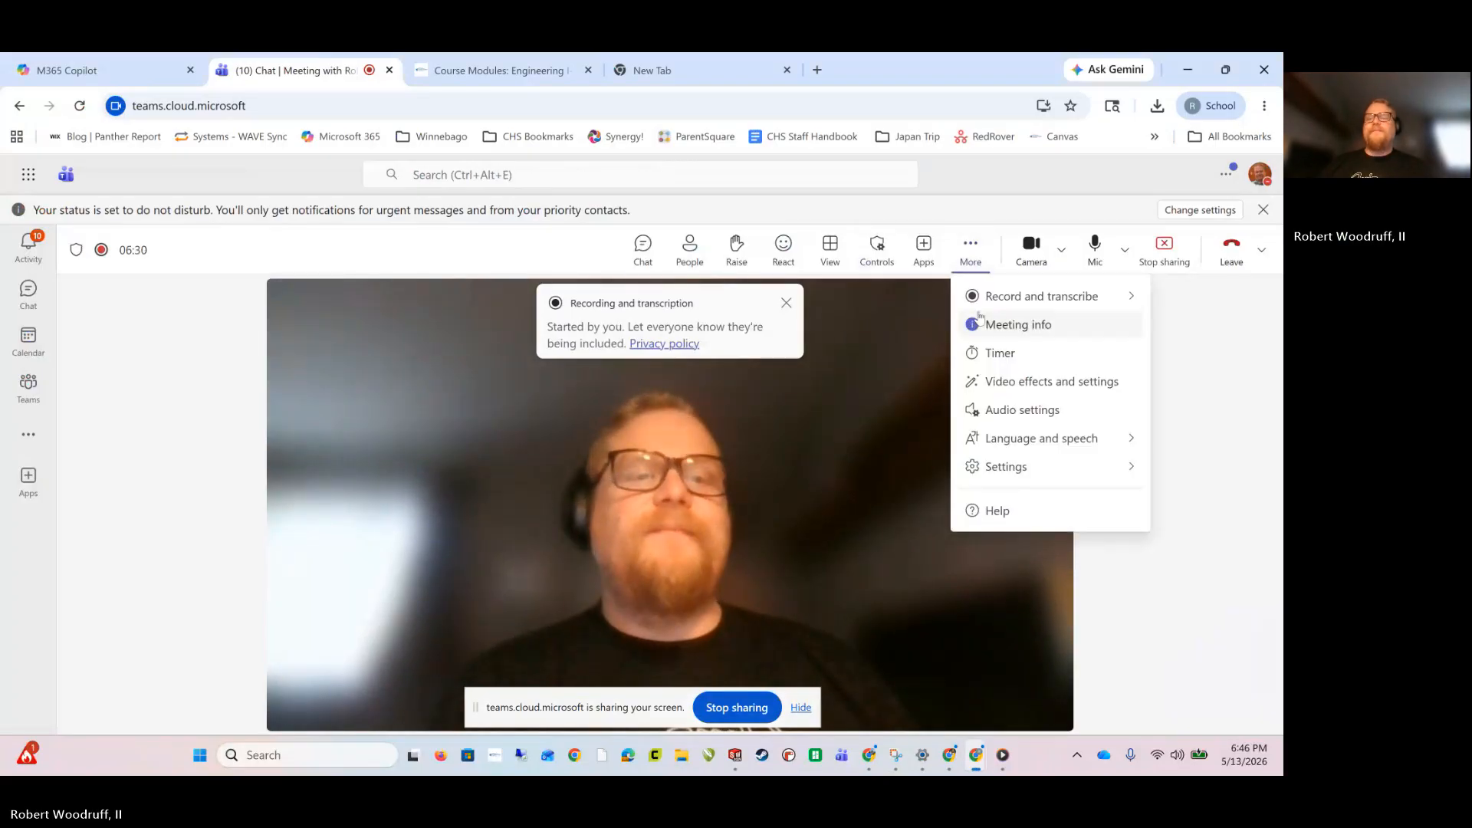
{"action": "mouse_move", "coordinate": [986, 300]}
{"action": "left_click", "coordinate": [857, 307]}
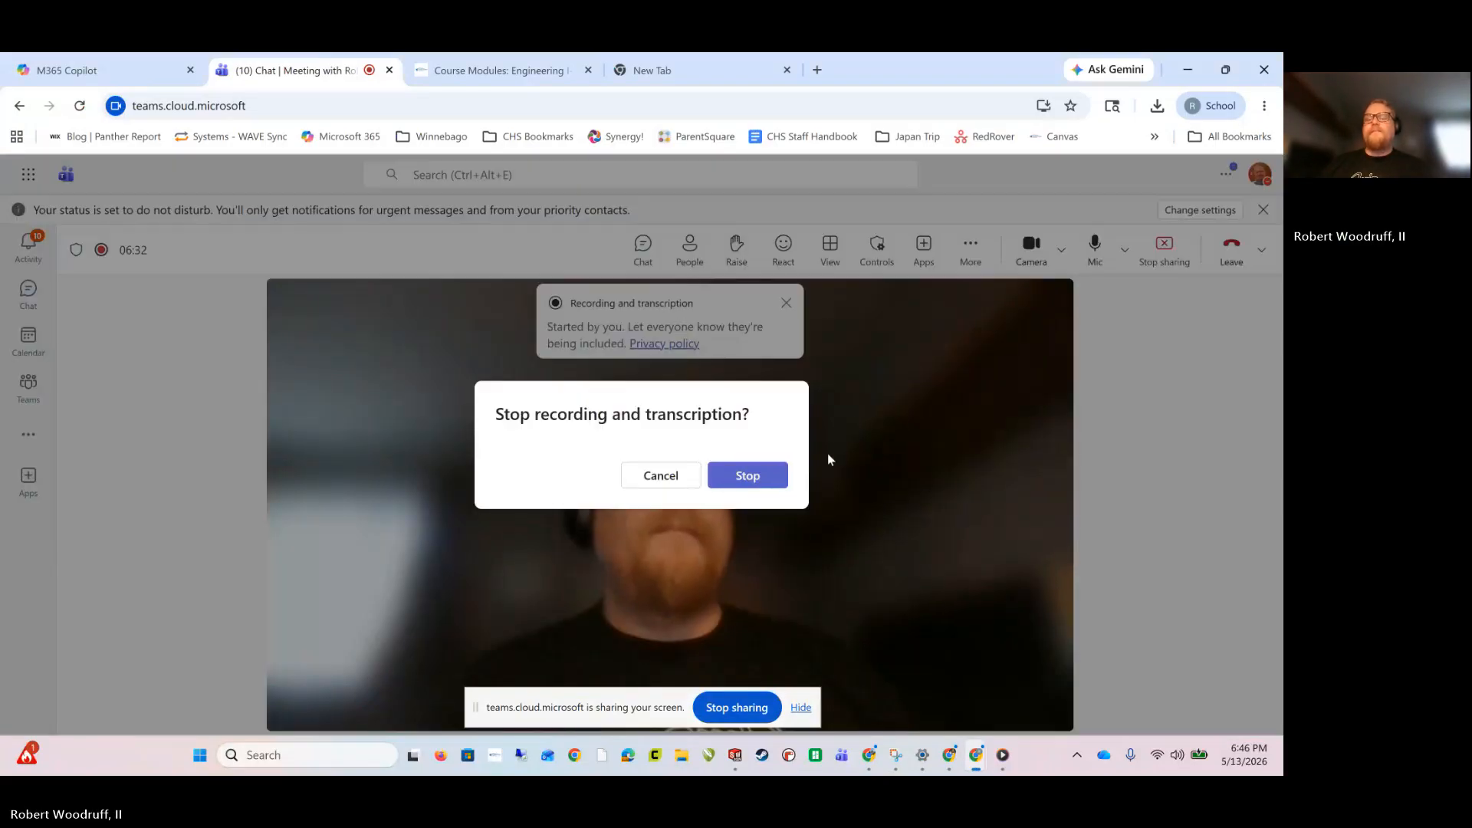